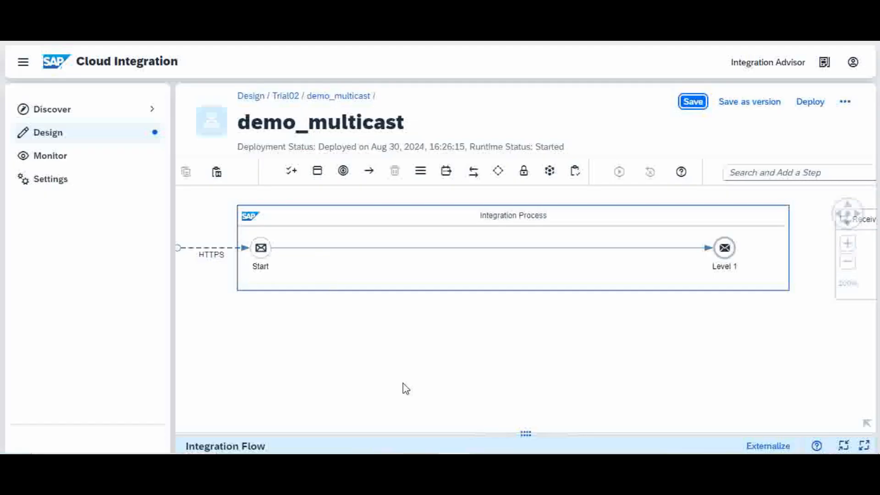
# - Insert a Parallel Multicast step into the connection between the Start and Level 1 events
pyautogui.click(403, 383)
pyautogui.click(318, 249)
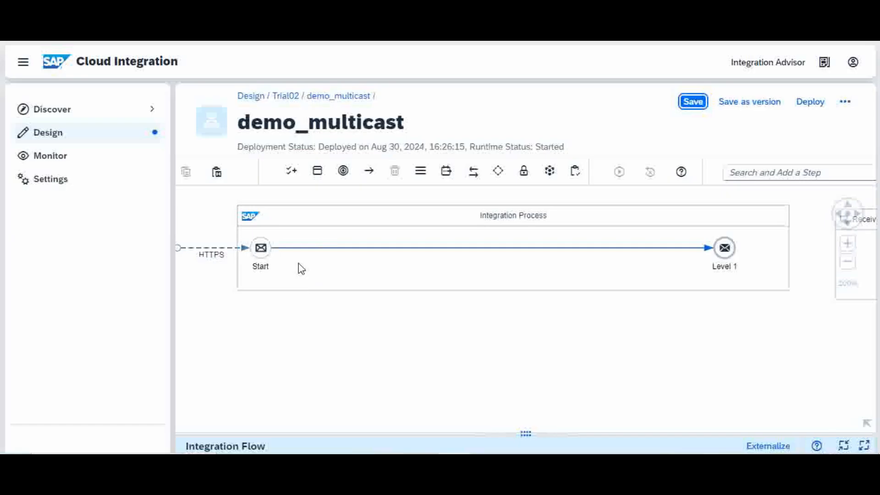
pyautogui.click(299, 263)
pyautogui.click(316, 249)
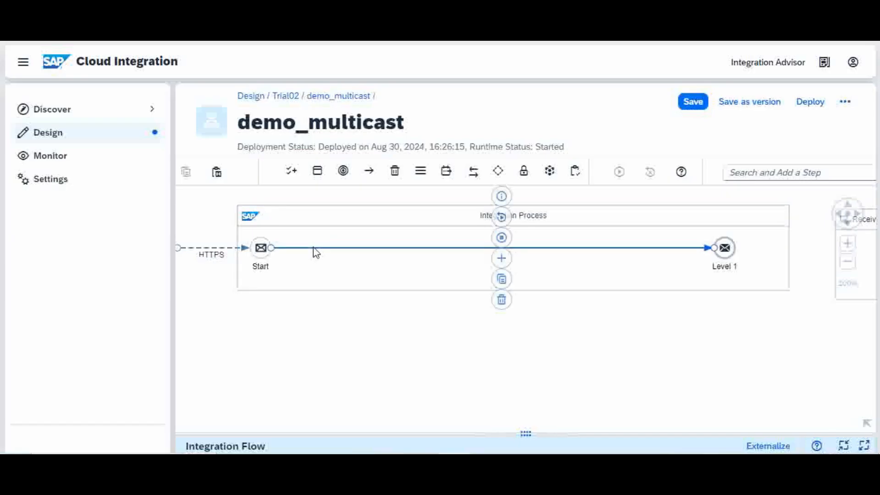
pyautogui.click(502, 259)
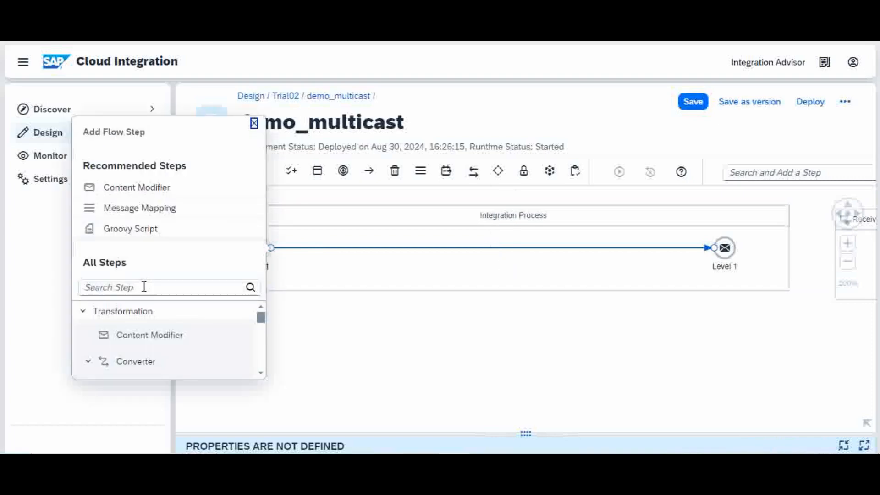
pyautogui.click(140, 291)
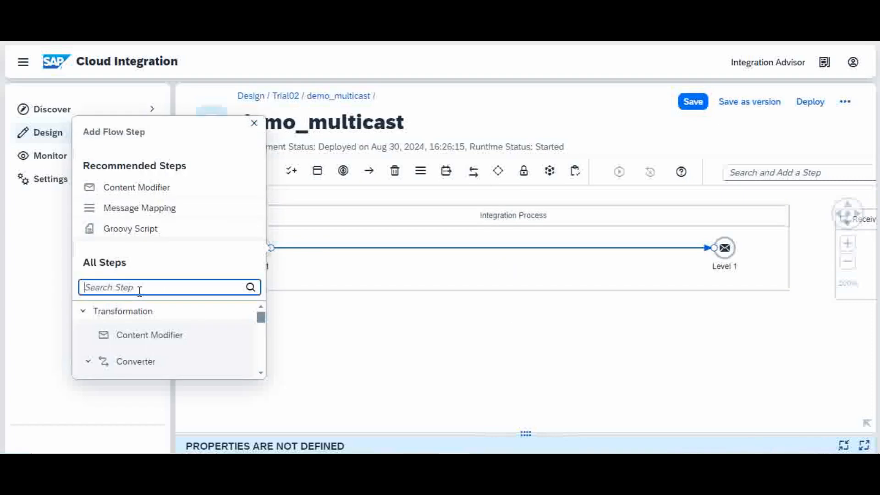
pyautogui.write('mult')
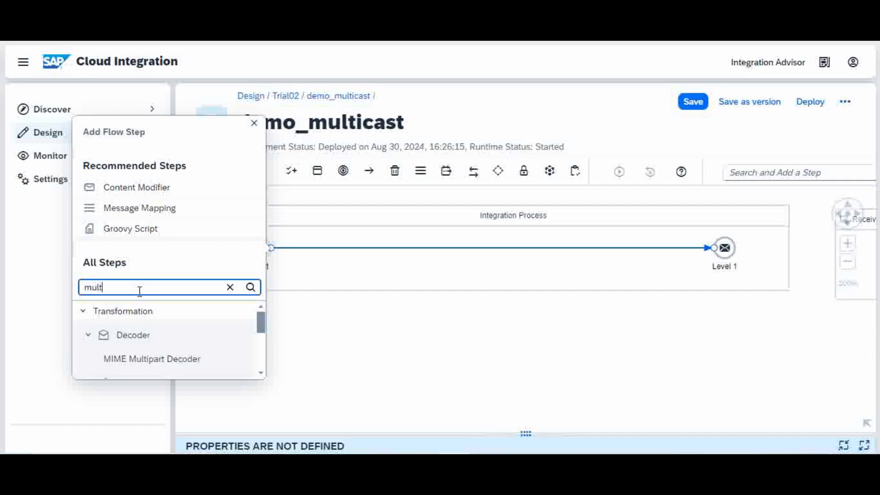
pyautogui.write('icas')
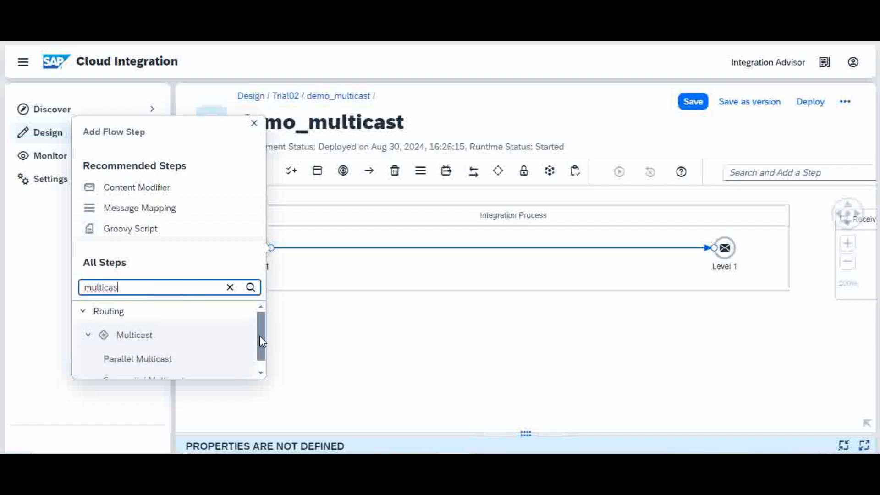
pyautogui.moveTo(258, 343); pyautogui.dragTo(260, 364)
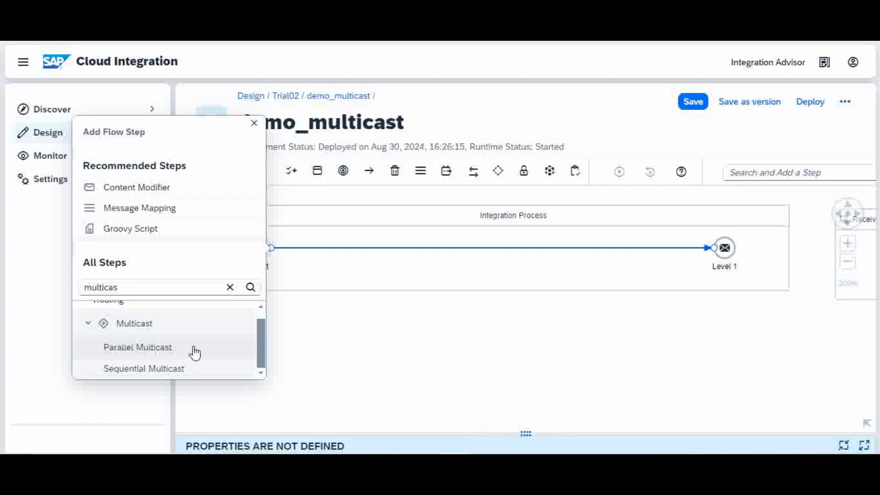
pyautogui.click(195, 352)
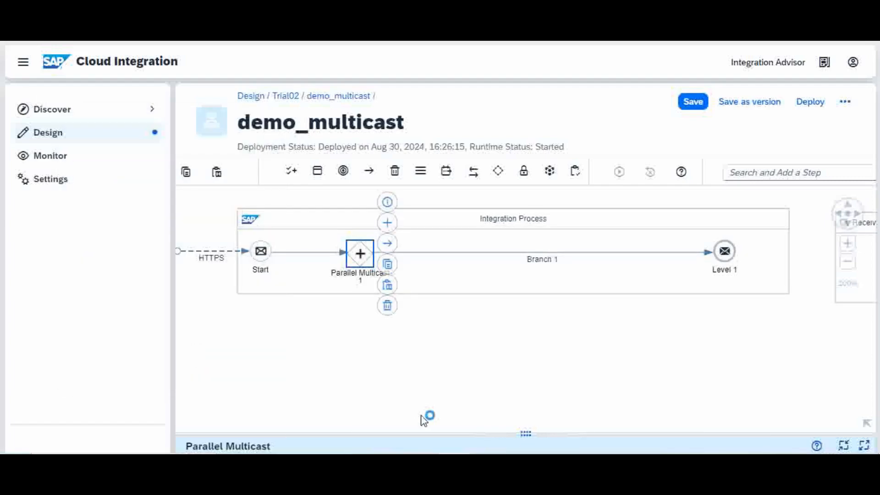
# - Extend the Integration Process pool downward to make room beneath the existing multicast branch
pyautogui.moveTo(418, 439); pyautogui.dragTo(449, 324)
pyautogui.click(345, 400)
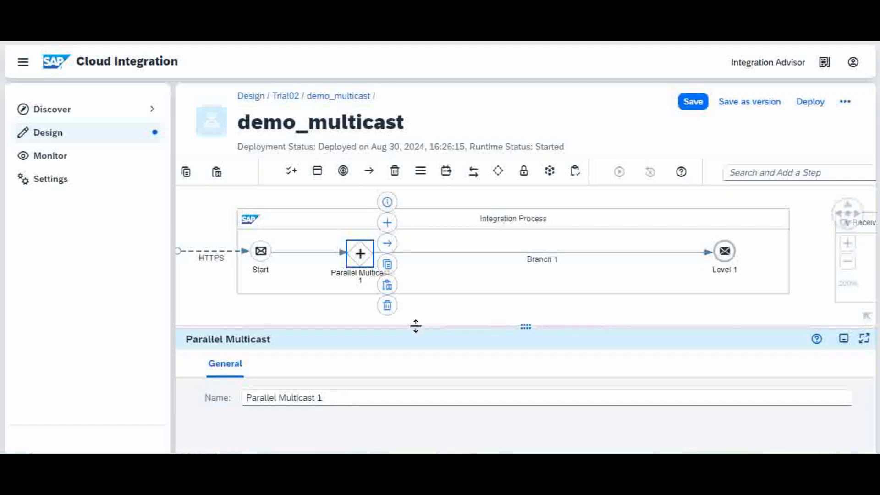
pyautogui.moveTo(415, 325); pyautogui.dragTo(419, 348)
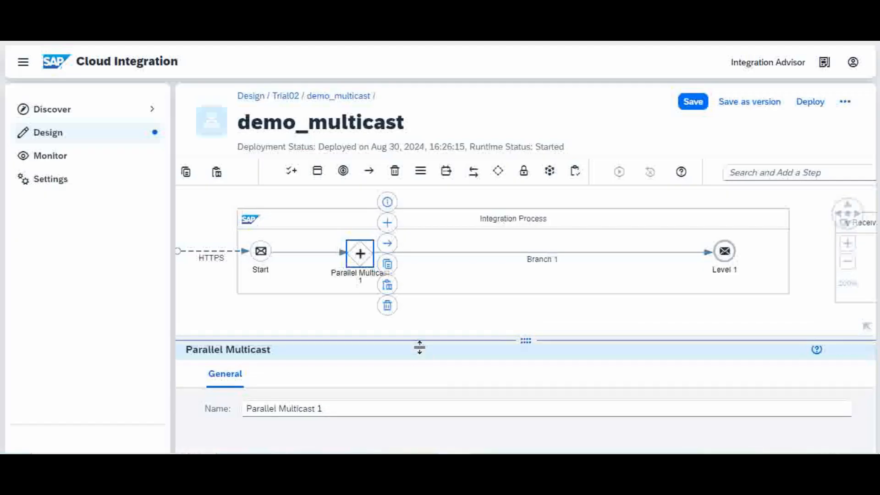
pyautogui.click(336, 326)
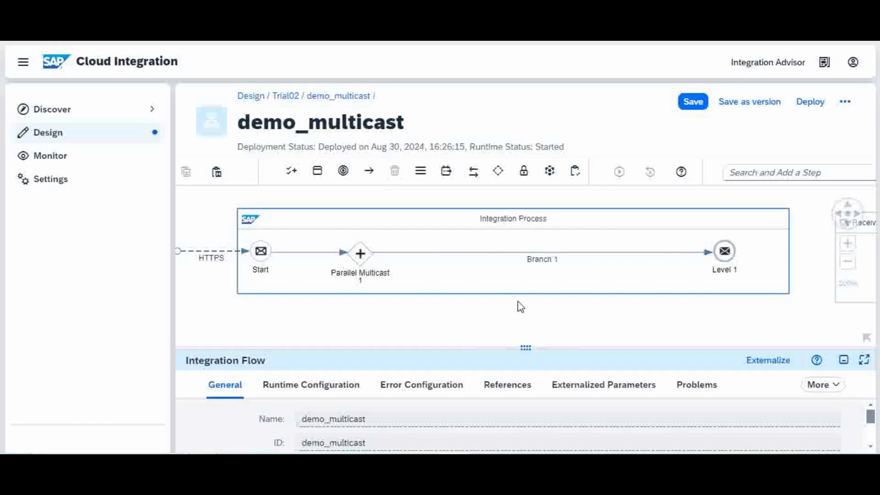
pyautogui.moveTo(506, 347); pyautogui.dragTo(506, 376)
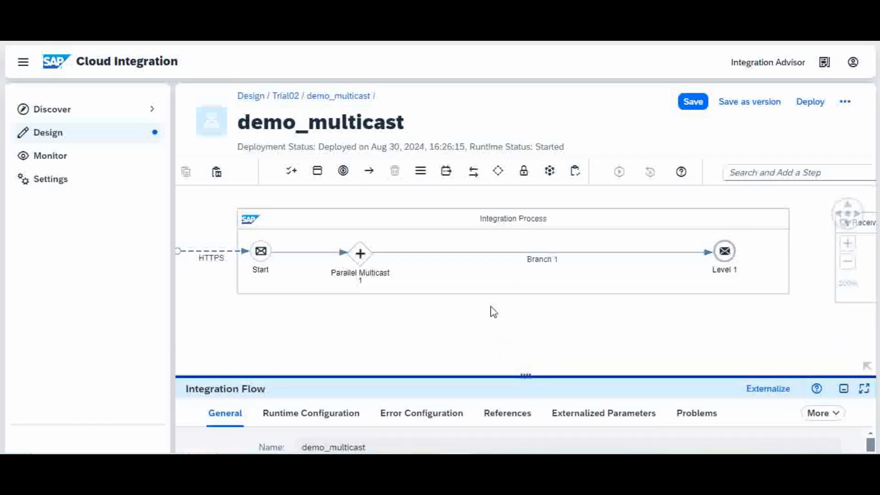
pyautogui.click(784, 255)
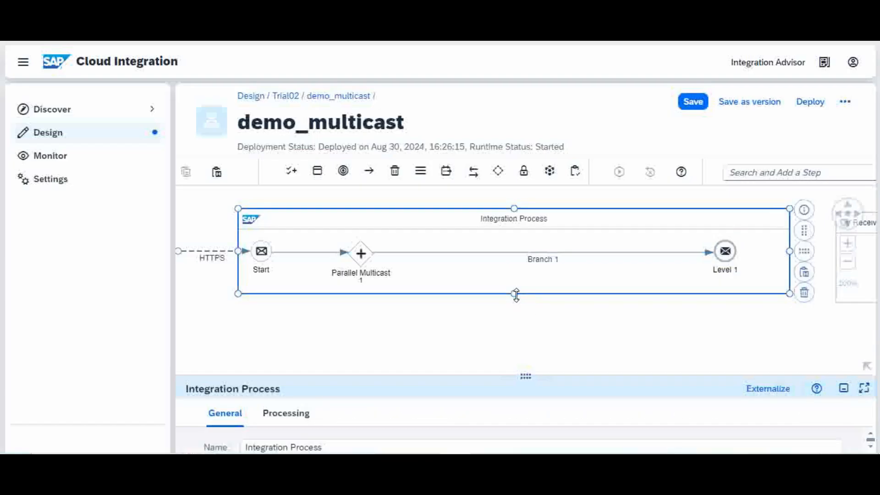
pyautogui.moveTo(515, 294); pyautogui.dragTo(504, 351)
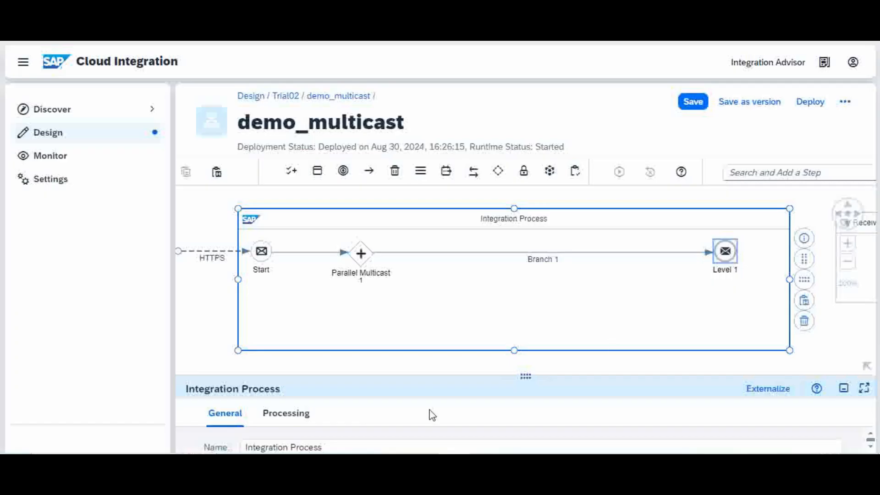
# - Rename the Level 1 end message as "Cash Dept"
pyautogui.click(727, 263)
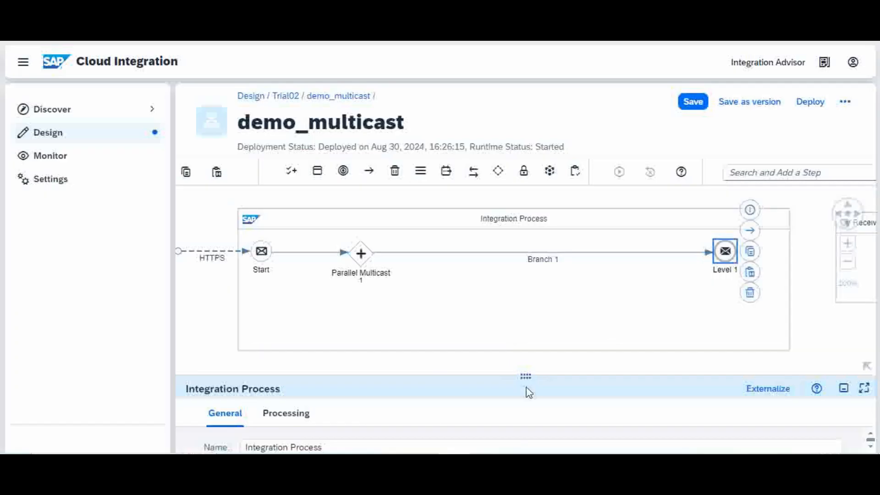
pyautogui.moveTo(396, 373); pyautogui.dragTo(416, 311)
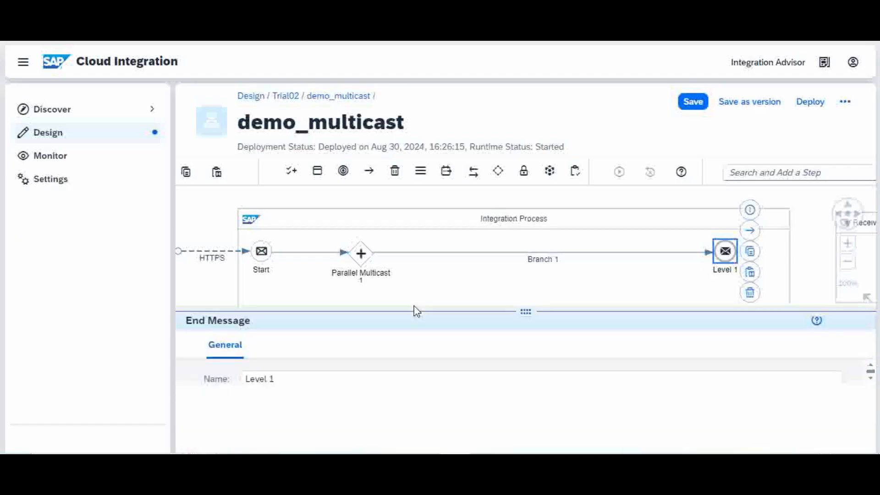
pyautogui.click(291, 379)
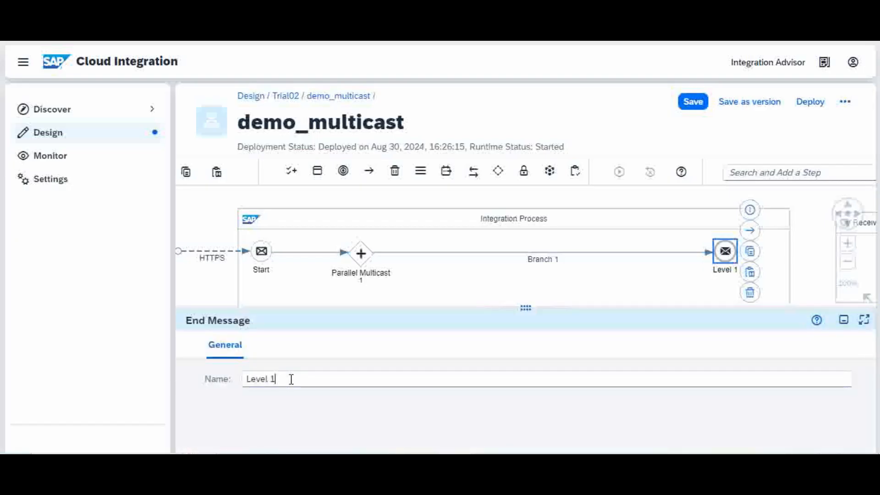
pyautogui.press('BackSpace')
pyautogui.press('BackSpace')
pyautogui.press('BackSpace')
pyautogui.press('BackSpace')
pyautogui.press('BackSpace')
pyautogui.press('BackSpace')
pyautogui.press('BackSpace')
pyautogui.write('d')
pyautogui.press('BackSpace')
pyautogui.write('Cash Dept')
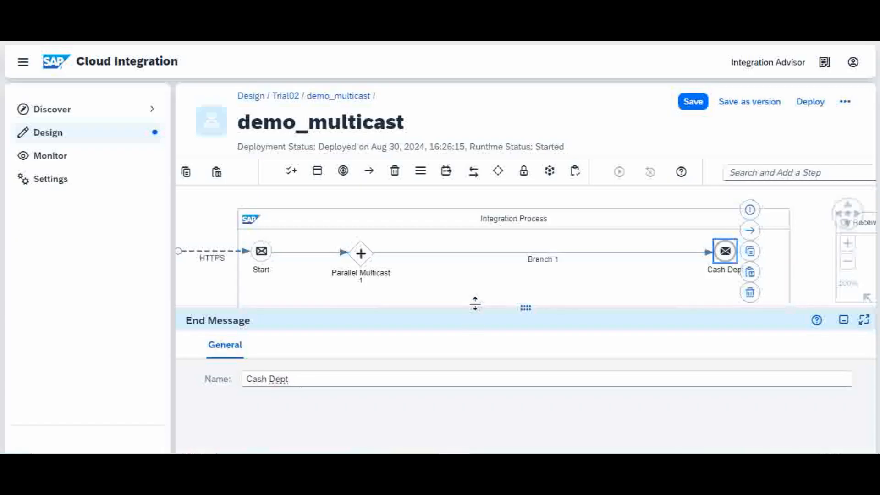
# - Add a second End Message event directly below Cash Dept and connect the Parallel Multicast step to it
pyautogui.moveTo(475, 305); pyautogui.dragTo(479, 324)
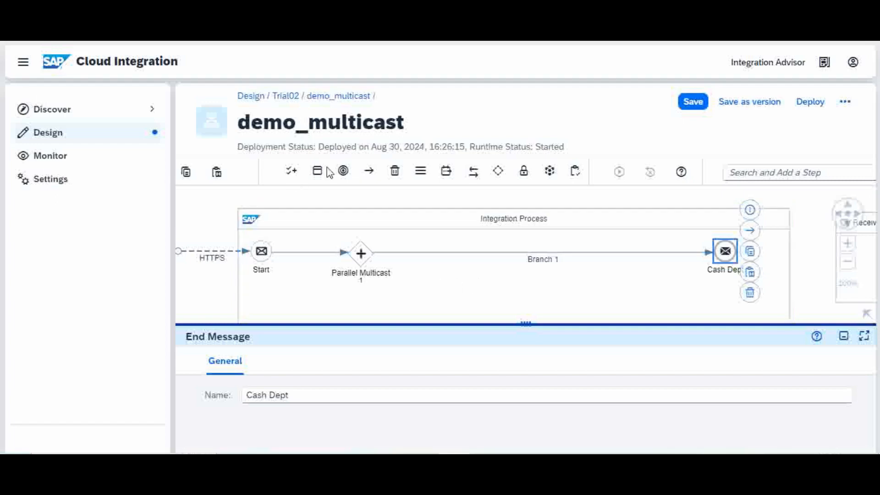
pyautogui.click(342, 173)
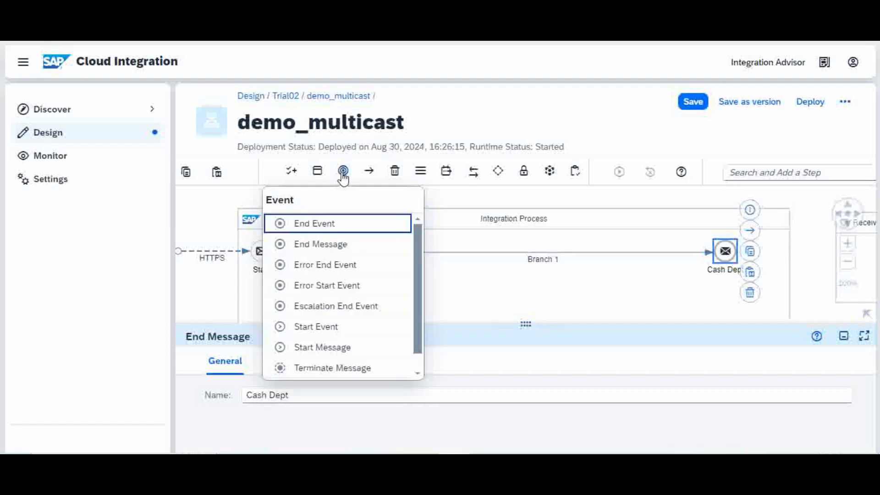
pyautogui.click(332, 250)
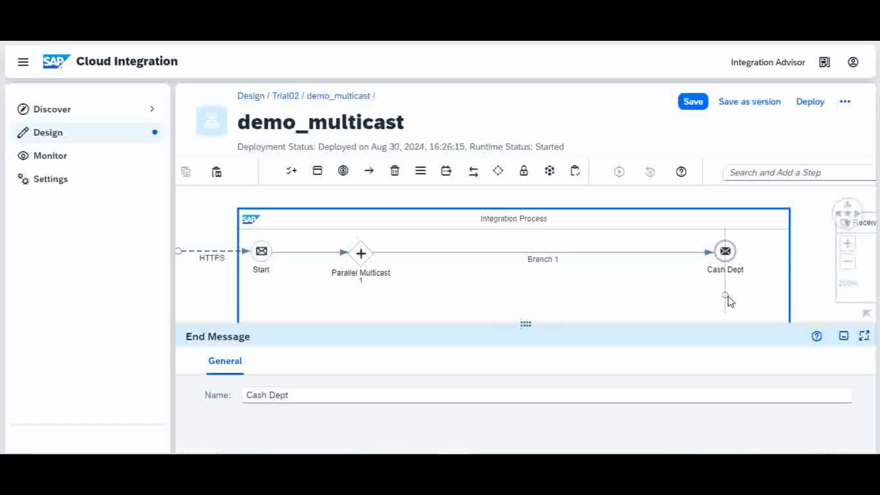
pyautogui.click(729, 298)
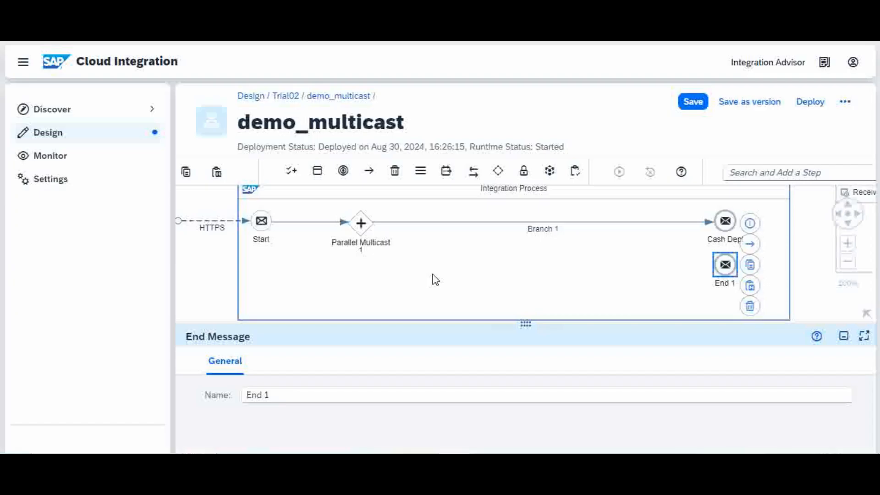
pyautogui.click(362, 229)
pyautogui.moveTo(387, 243); pyautogui.dragTo(725, 290)
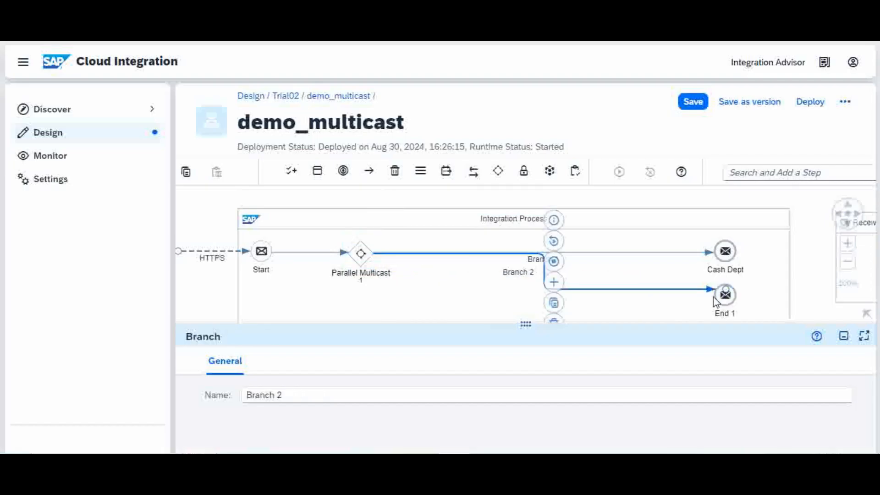
# - Rename the new end message below Cash Dept as "Card Dept"
pyautogui.moveTo(491, 329); pyautogui.dragTo(505, 361)
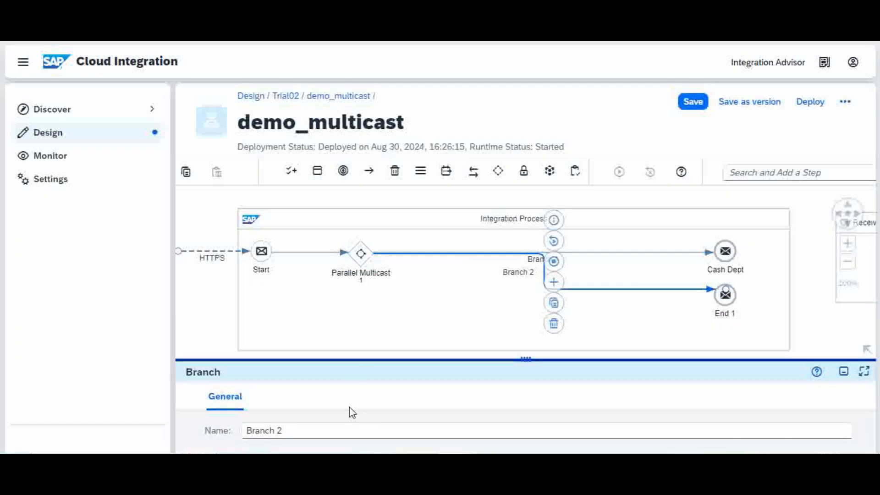
pyautogui.click(724, 297)
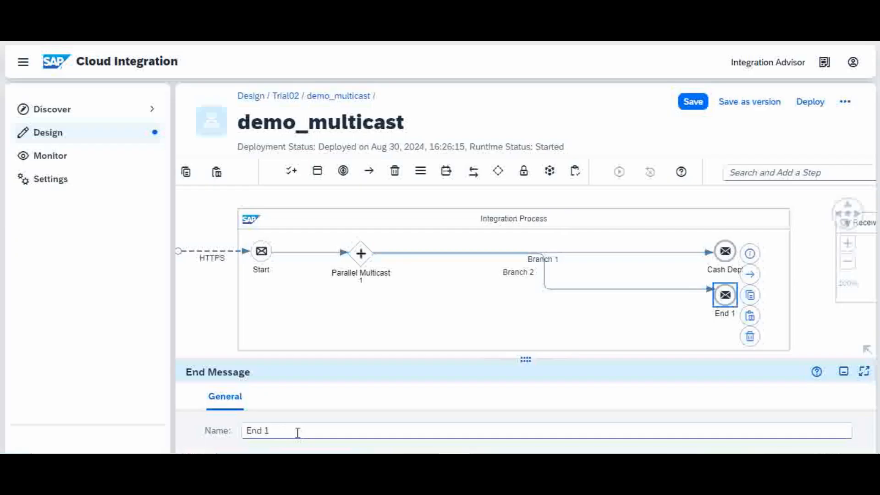
pyautogui.moveTo(298, 432); pyautogui.dragTo(212, 430)
pyautogui.write('Card D')
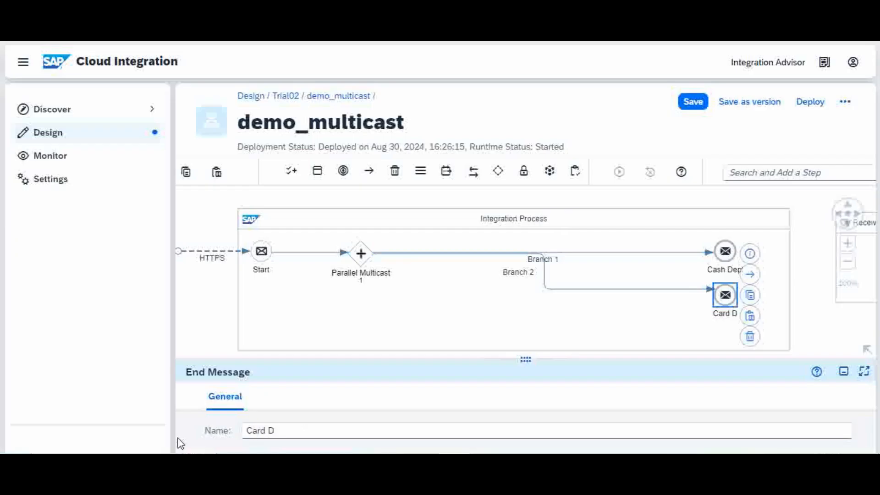
pyautogui.write('ept')
pyautogui.click(476, 329)
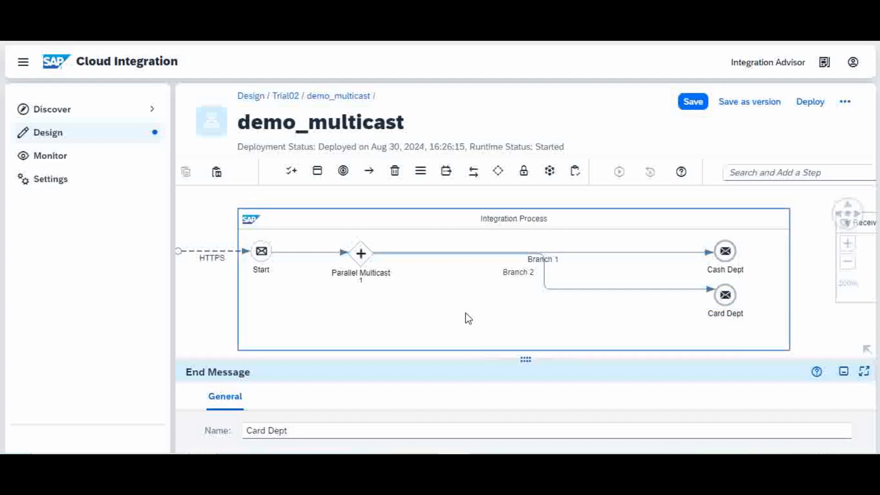
# - Reroute the branch to Card Dept so it drops straight down from the multicast, and rename it "Card branch"
pyautogui.click(481, 257)
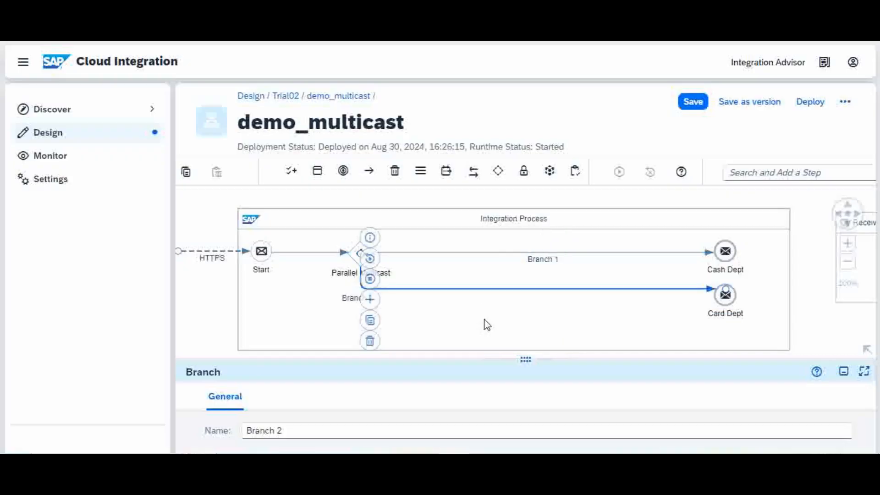
pyautogui.click(493, 310)
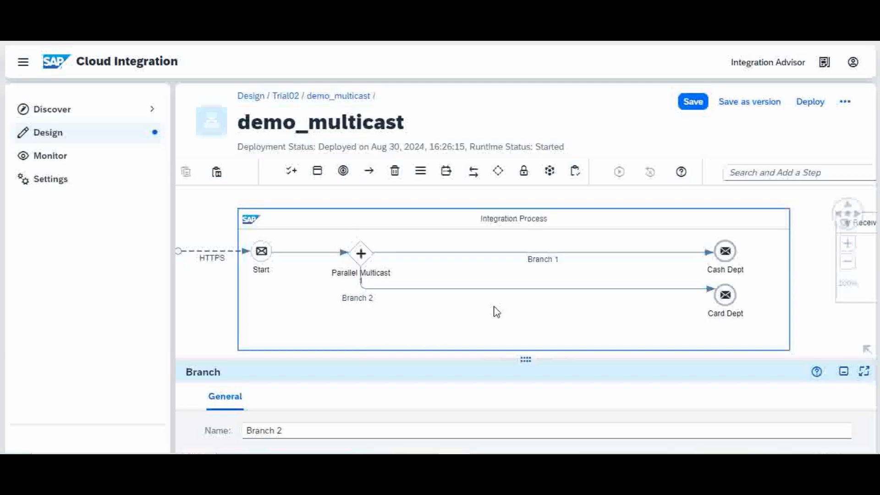
pyautogui.click(289, 431)
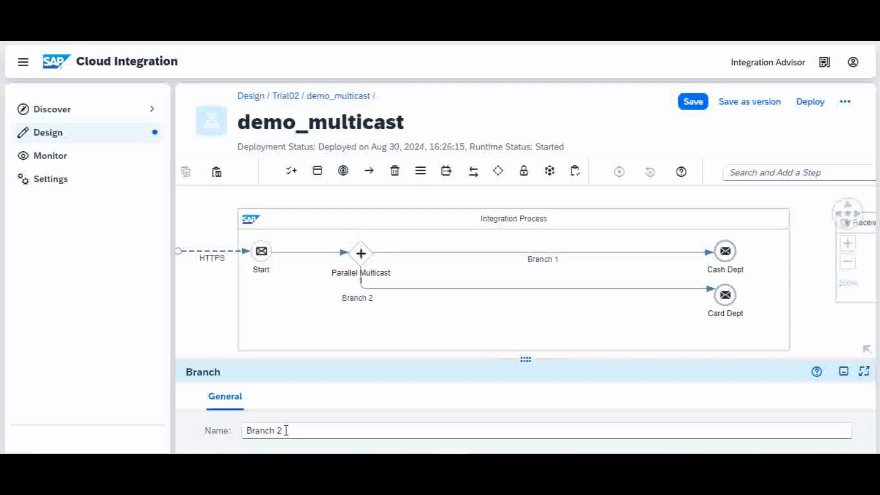
pyautogui.moveTo(286, 430); pyautogui.dragTo(205, 442)
pyautogui.write('C')
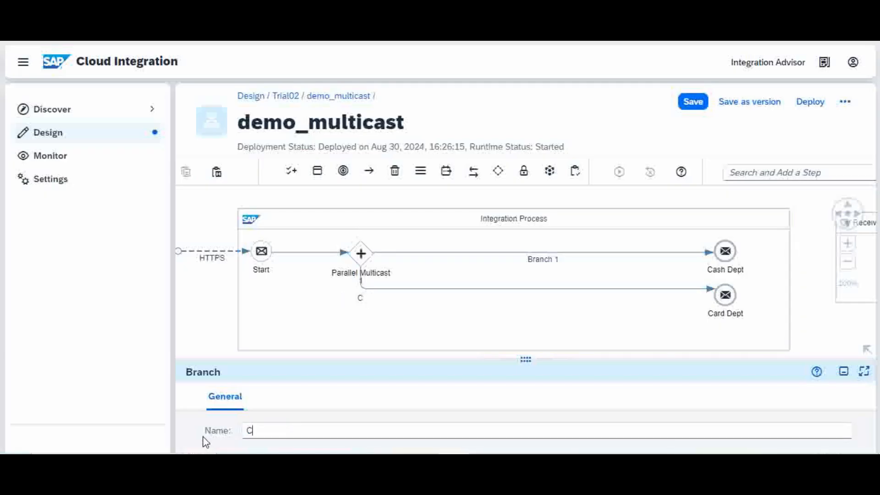
pyautogui.write('ard branch')
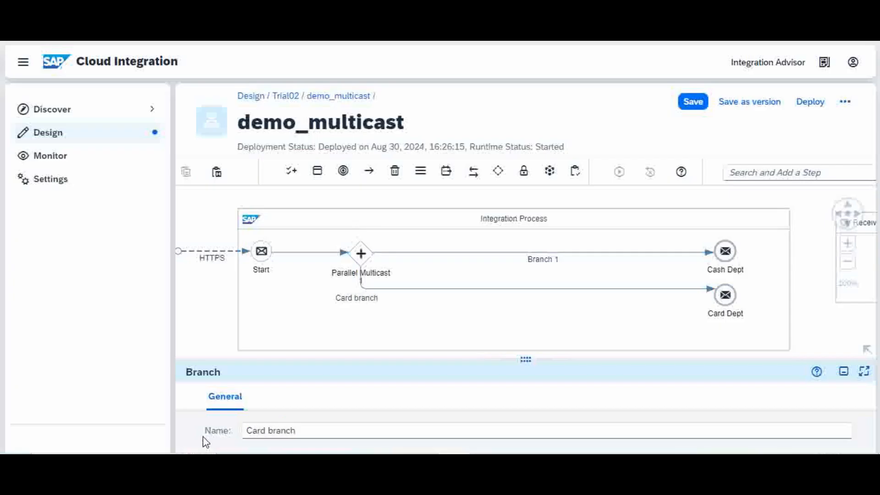
# - Rename the branch leading to Cash Dept as "Cash Branch" and save the integration flow
pyautogui.click(535, 264)
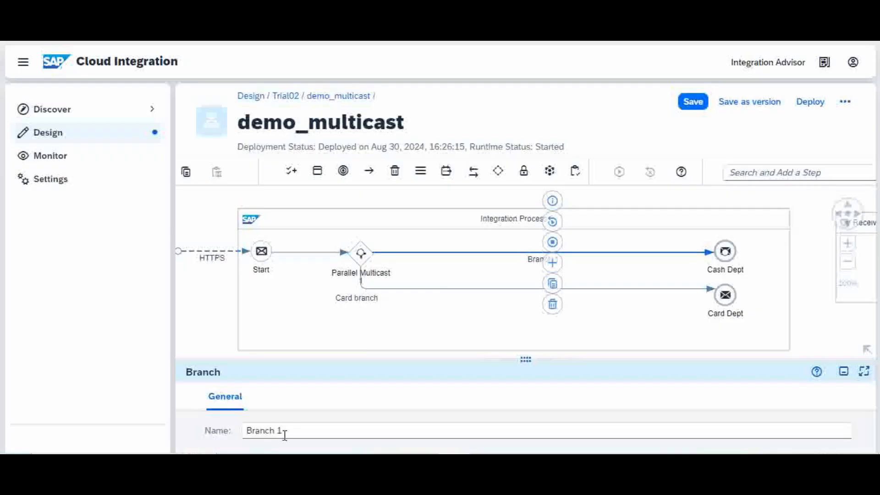
pyautogui.moveTo(287, 428); pyautogui.dragTo(220, 435)
pyautogui.write('Cash Branch')
pyautogui.click(201, 315)
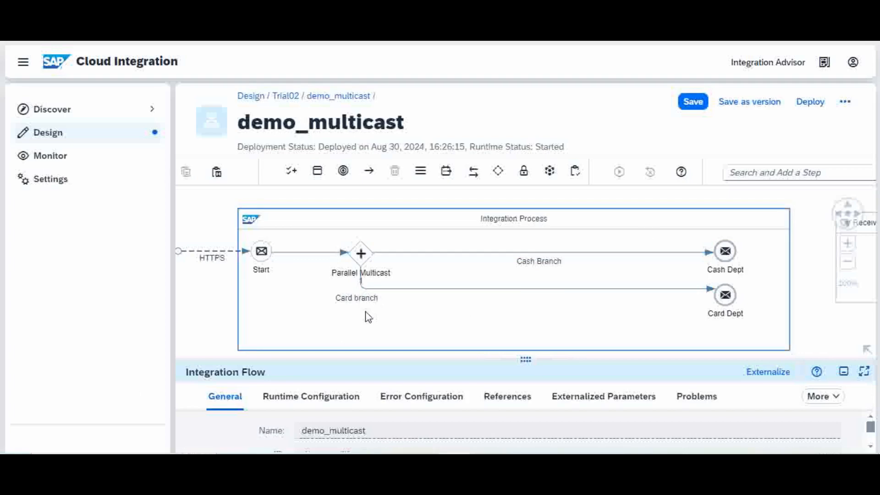
pyautogui.click(697, 107)
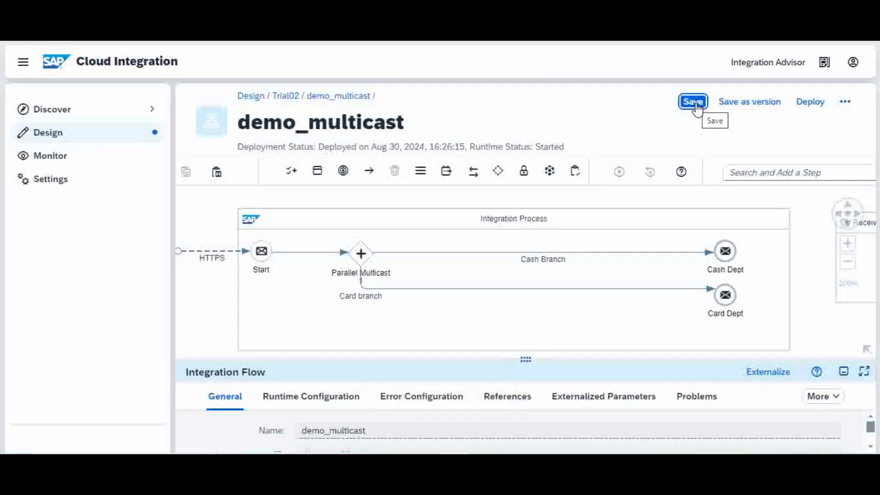
# - Save the integration flow, and review the sample shopping log JSON and the expected card summary JSON in the two Groovy_0 text files
pyautogui.click(696, 106)
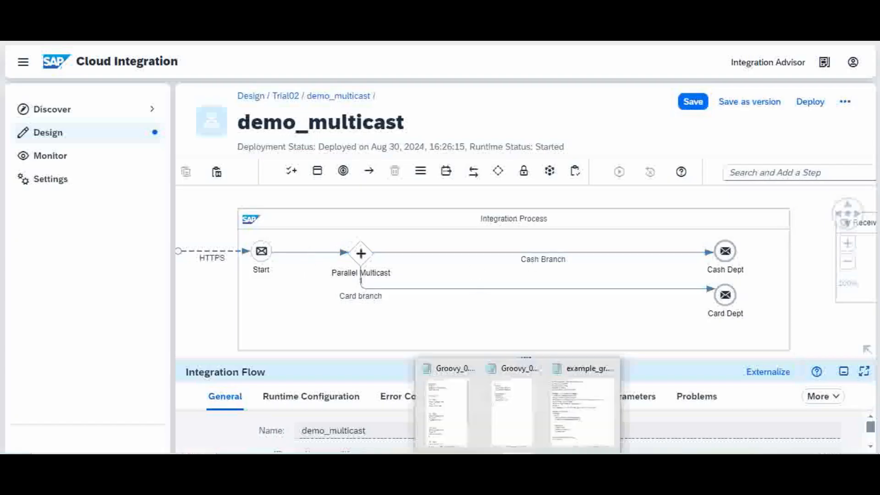
pyautogui.click(452, 414)
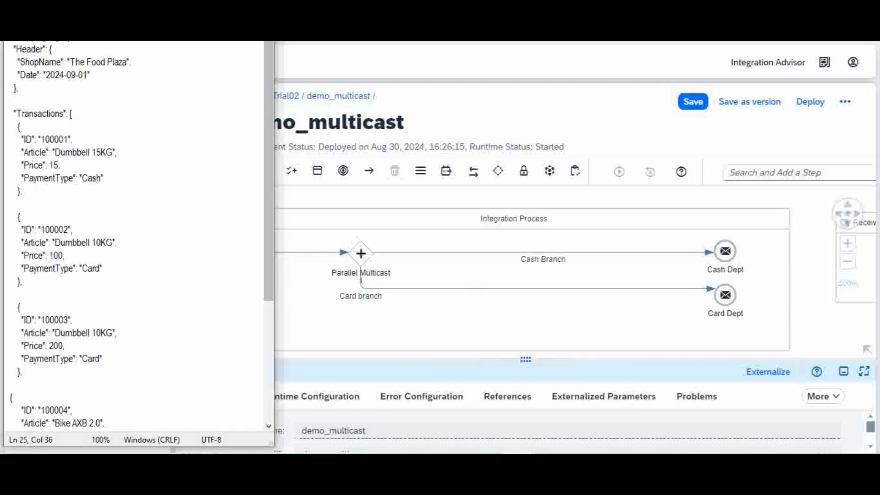
pyautogui.moveTo(518, 451)
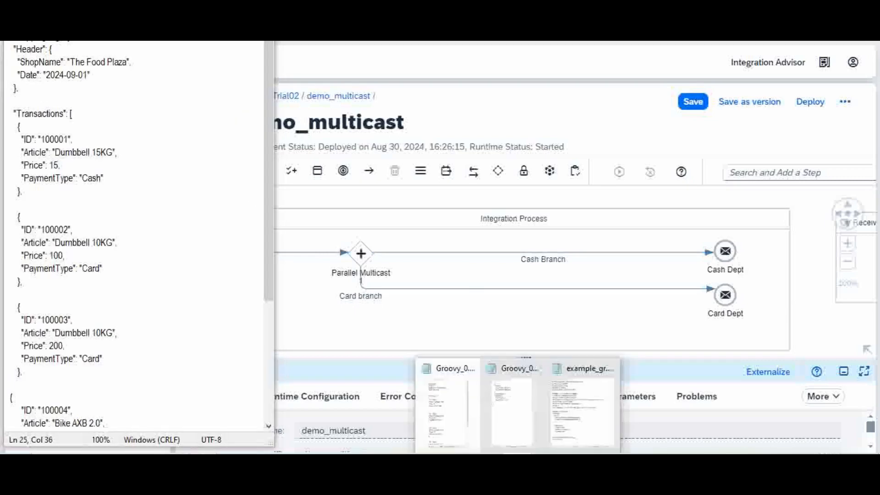
pyautogui.click(519, 415)
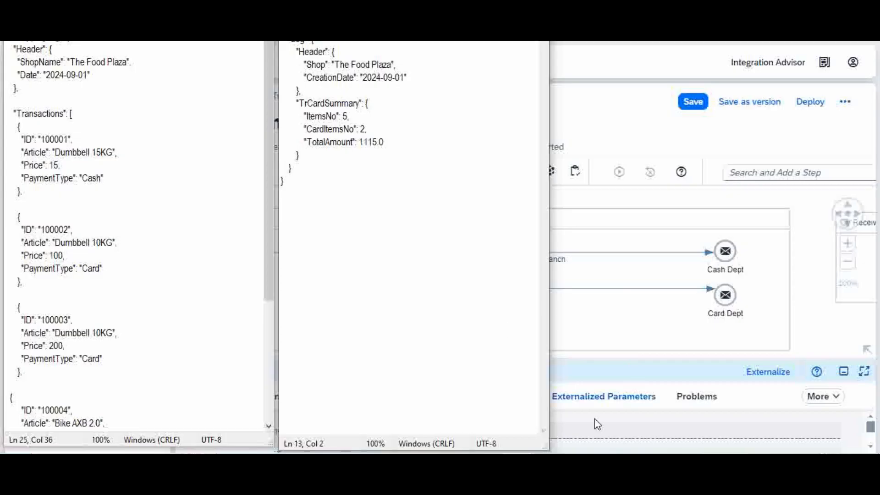
pyautogui.click(594, 335)
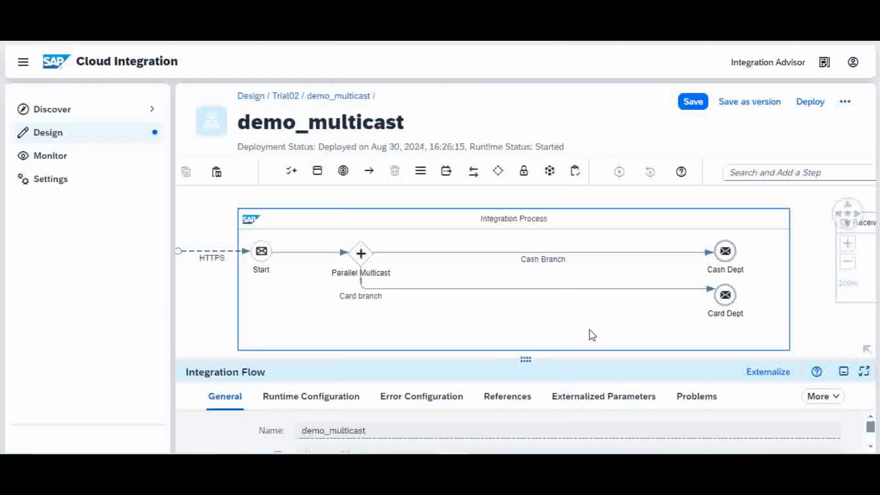
# - Add a Groovy Script step on the Cash Branch between the Parallel Multicast and Cash Dept
pyautogui.click(432, 253)
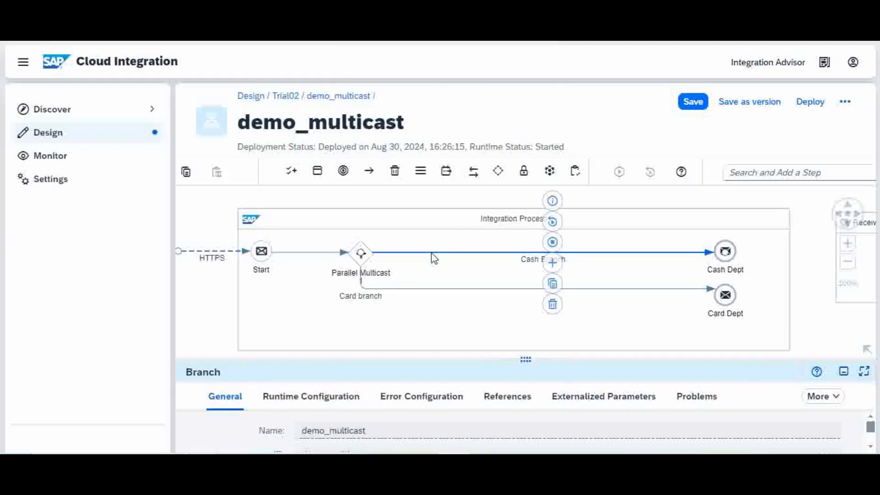
pyautogui.click(552, 263)
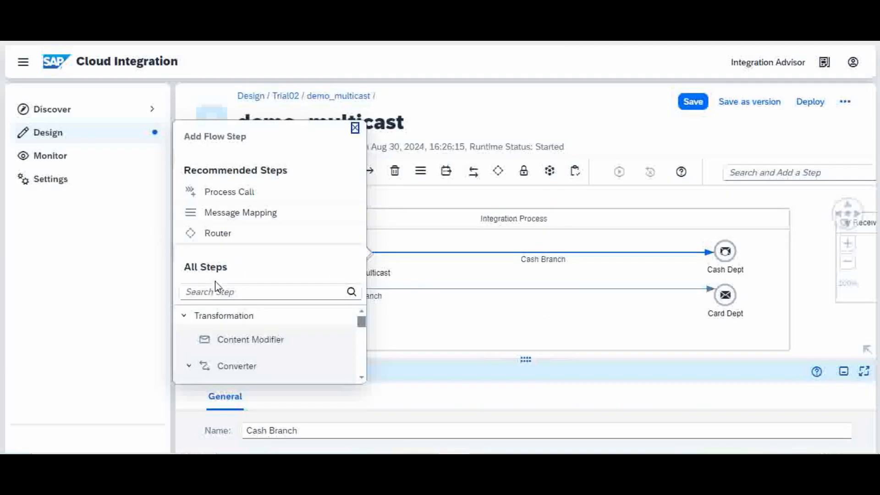
pyautogui.click(228, 292)
pyautogui.write('groovy')
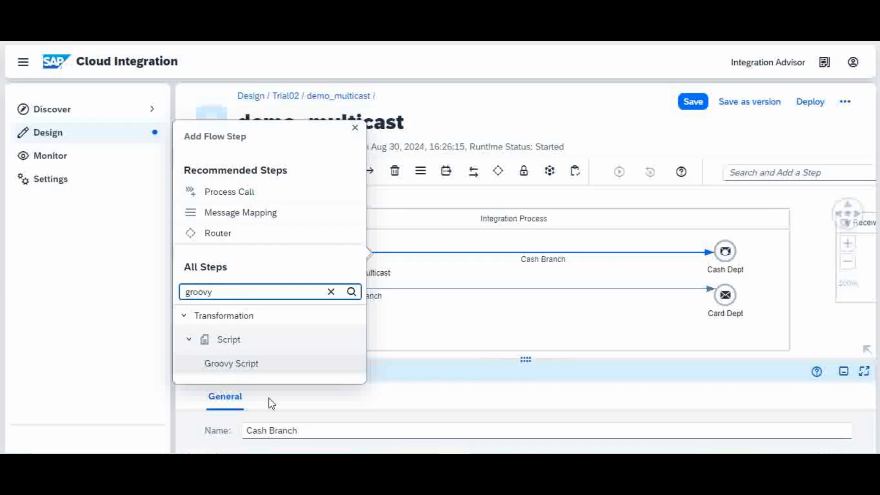
pyautogui.click(258, 371)
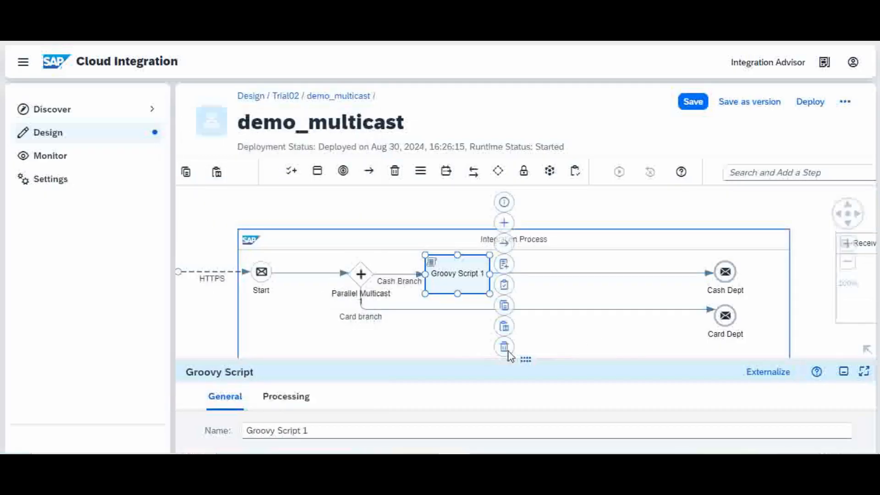
# - Create a new script file for the Groovy Script step on the Cash Branch and open it in the script editor
pyautogui.click(299, 403)
pyautogui.moveTo(439, 362)
pyautogui.mouseDown()
pyautogui.moveTo(451, 318)
pyautogui.moveTo(451, 353)
pyautogui.mouseUp()
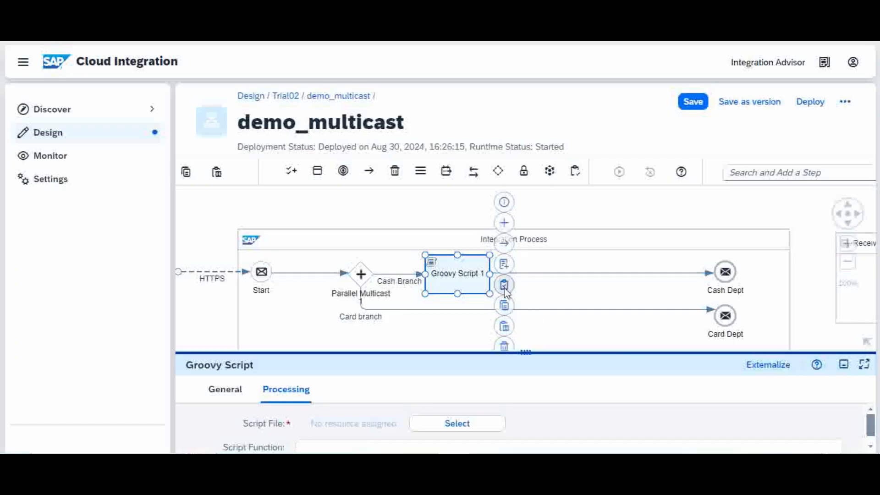
pyautogui.click(503, 264)
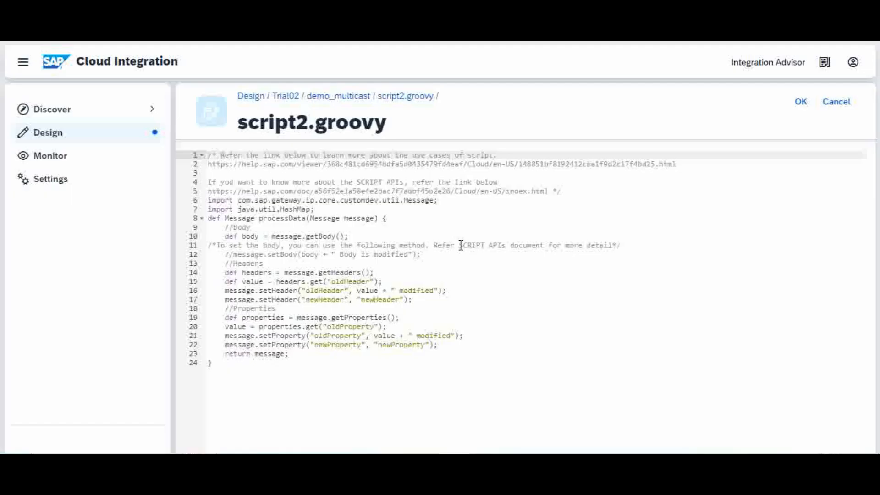
# - Delete the template code from the first import through the return statement, keeping the header comment and a blank line below it
pyautogui.click(596, 193)
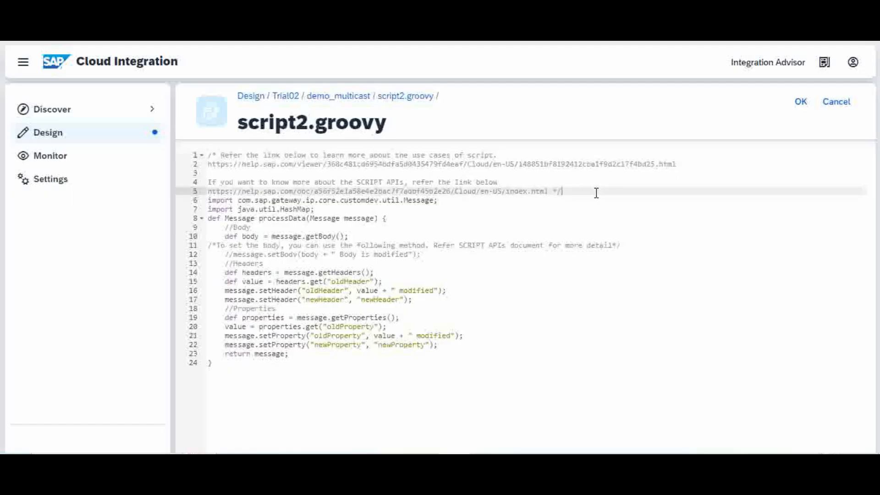
pyautogui.press('Return')
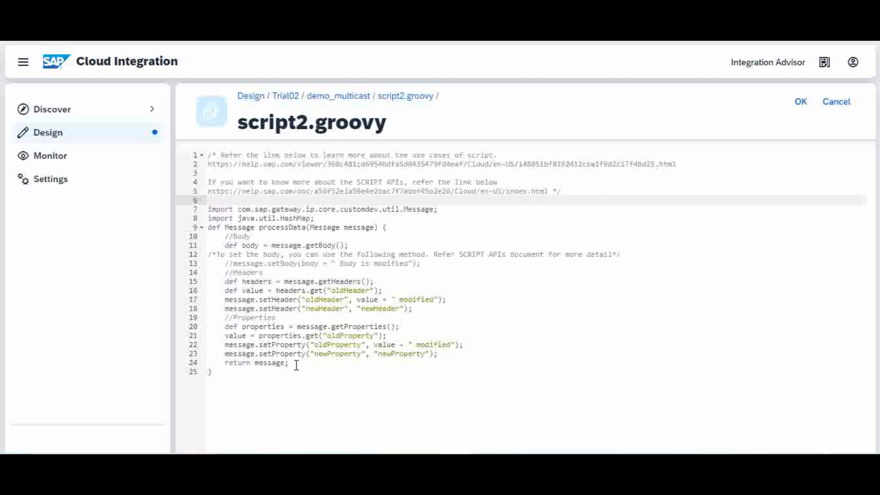
pyautogui.moveTo(296, 365); pyautogui.dragTo(191, 217)
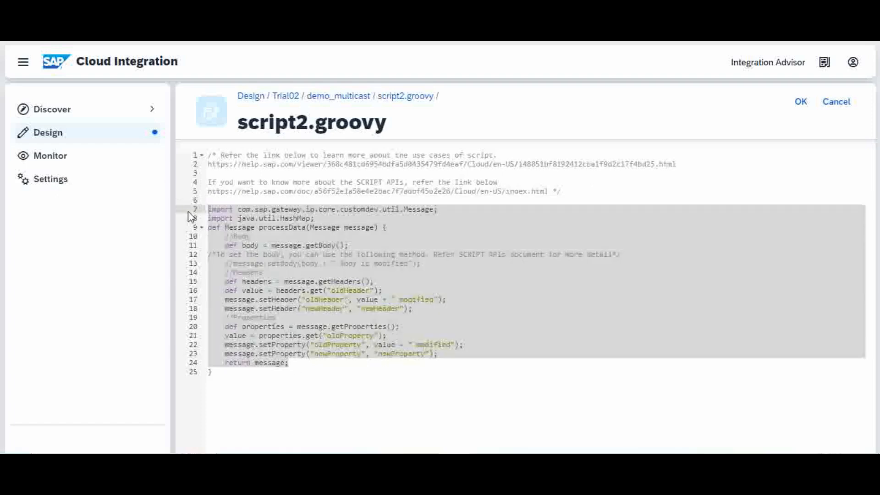
pyautogui.press('BackSpace')
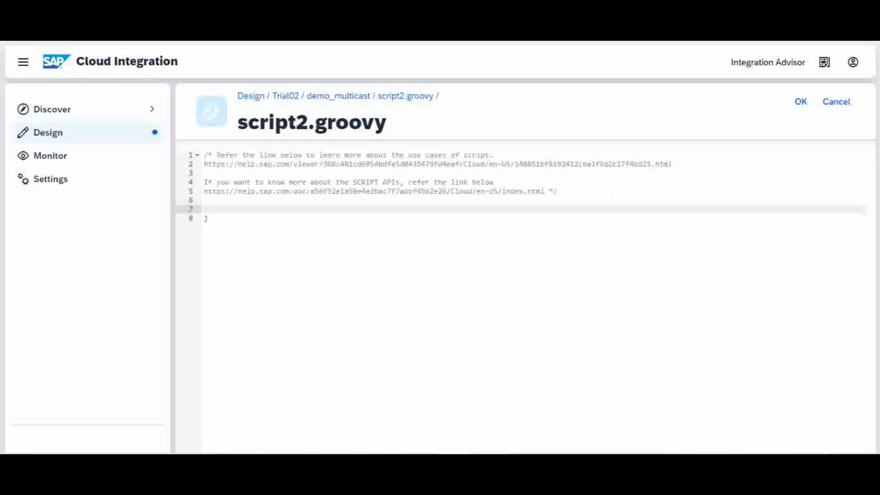
# - Switch to the example Groovy text file and copy its entire script, from the imports to the closing brace of processData
pyautogui.click(516, 462)
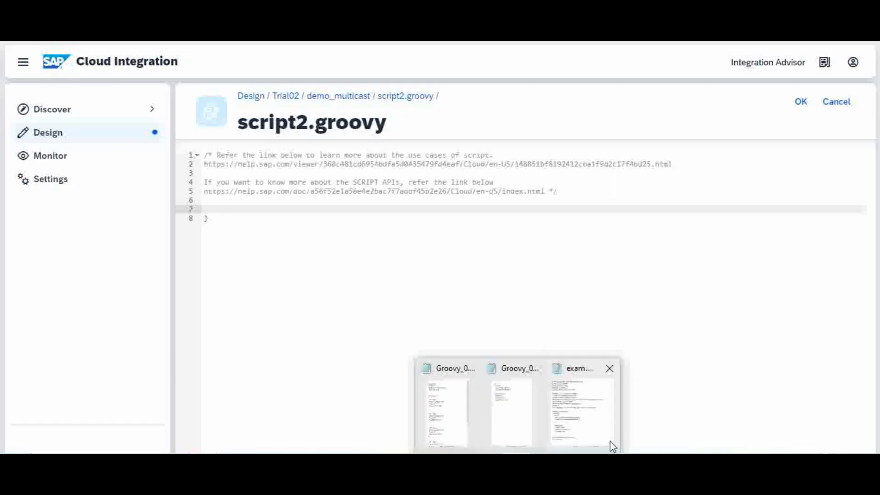
pyautogui.click(591, 434)
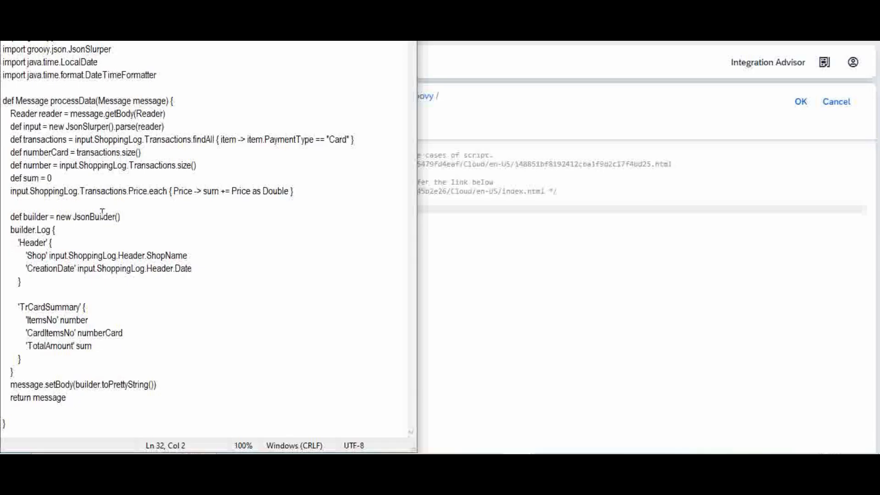
pyautogui.click(16, 24)
pyautogui.press('Left')
pyautogui.press('Left')
pyautogui.press('Left')
pyautogui.hotkey('shift', 'Down')
pyautogui.hotkey('shift', 'Down')
pyautogui.hotkey('shift', 'Down')
pyautogui.hotkey('shift', 'Down')
pyautogui.hotkey('shift', 'Down')
pyautogui.hotkey('shift', 'Down')
pyautogui.hotkey('shift', 'Down')
pyautogui.hotkey('shift', 'Down')
pyautogui.hotkey('shift', 'Down')
pyautogui.hotkey('shift', 'Down')
pyautogui.hotkey('shift', 'Down')
pyautogui.hotkey('shift', 'Down')
pyautogui.hotkey('shift', 'Down')
pyautogui.hotkey('shift', 'Down')
pyautogui.hotkey('shift', 'Down')
pyautogui.hotkey('shift', 'Down')
pyautogui.hotkey('shift', 'Down')
pyautogui.hotkey('shift', 'Down')
pyautogui.hotkey('shift', 'Down')
pyautogui.hotkey('shift', 'Down')
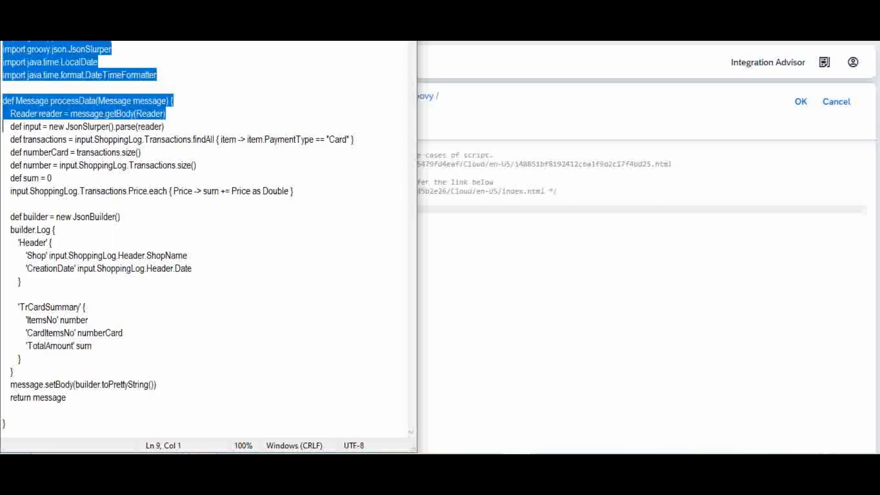
pyautogui.hotkey('shift', 'Right')
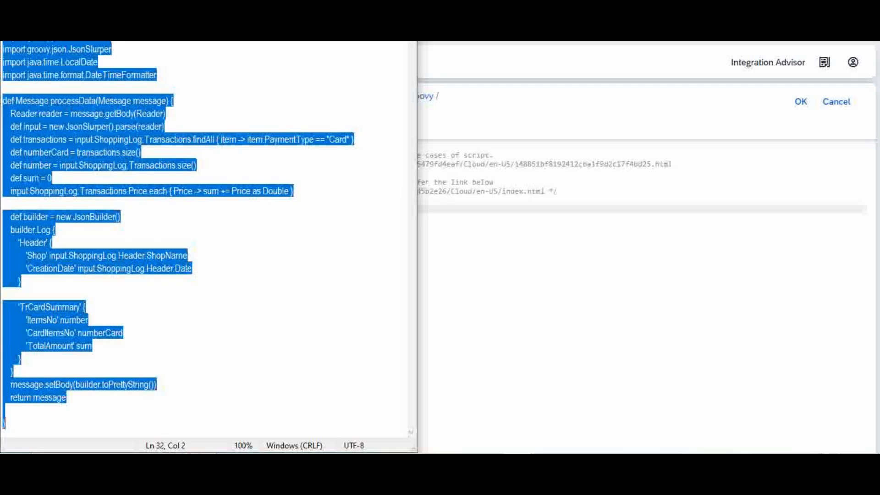
# - Replace the leftover closing brace in script2.groovy with the copied script, and remove the extra blank line above the imports
pyautogui.click(591, 256)
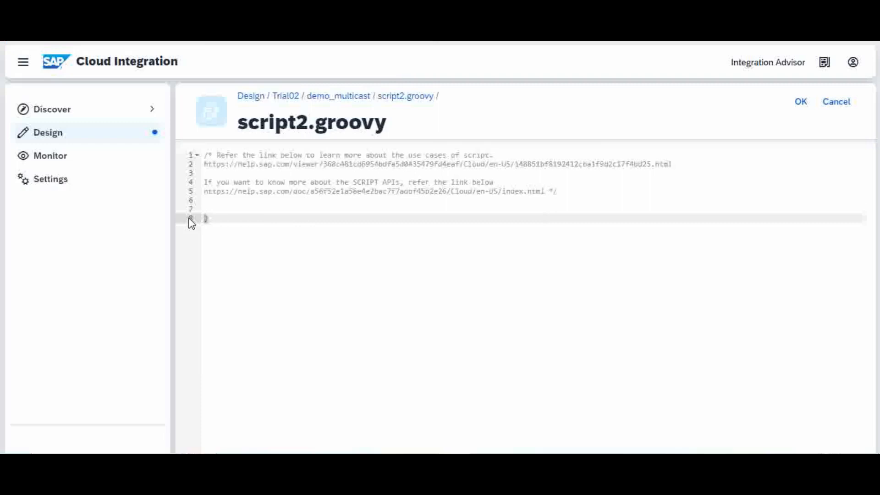
pyautogui.press('BackSpace')
pyautogui.hotkey('ctrl', 'v')
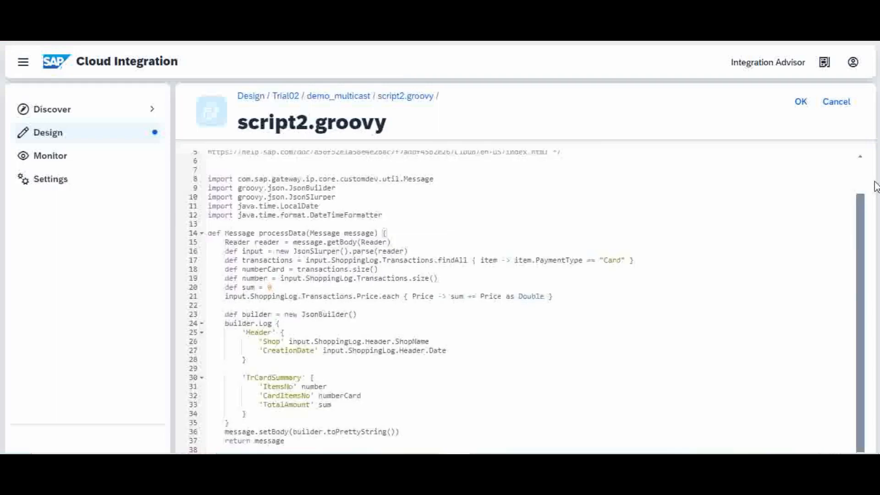
pyautogui.scroll(2, 861, 178)
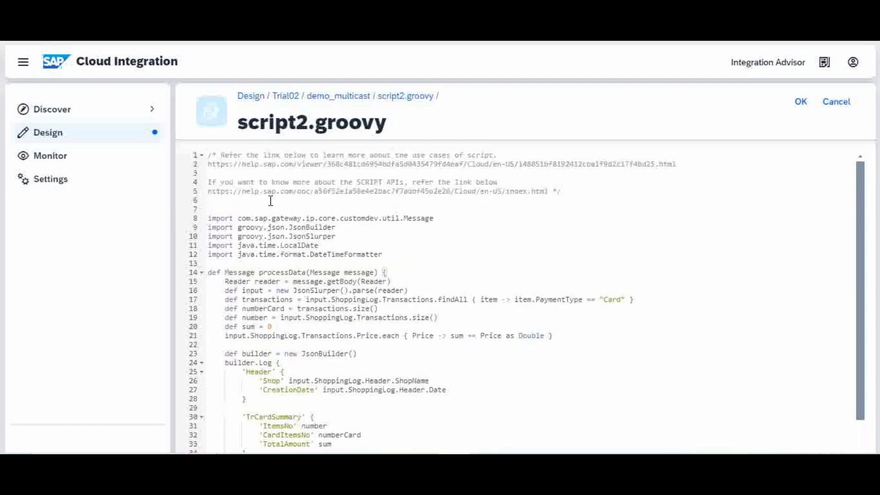
pyautogui.click(272, 205)
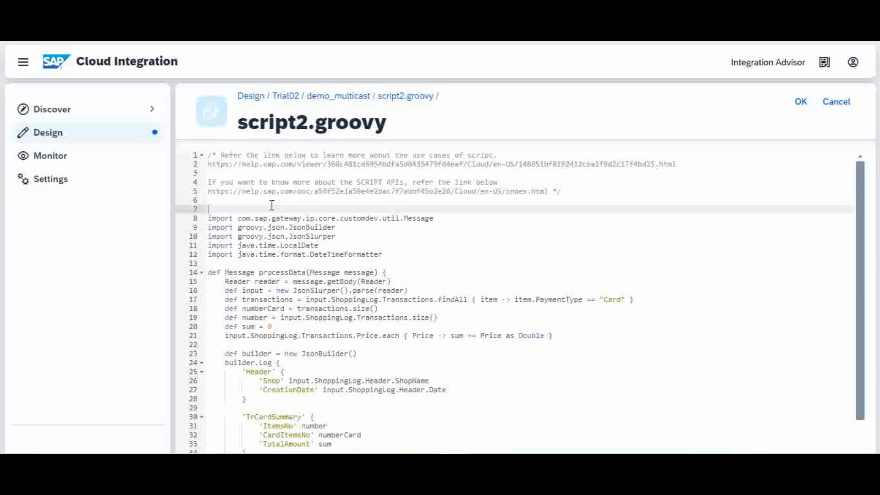
pyautogui.press('Delete')
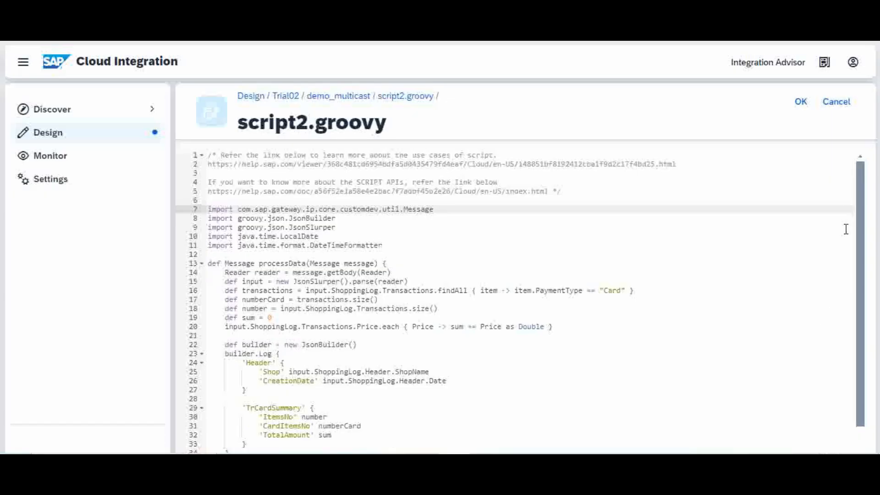
# - Declare a second total in processData by adding "def csum = 0" directly below "def sum = 0"
pyautogui.moveTo(864, 224); pyautogui.dragTo(864, 262)
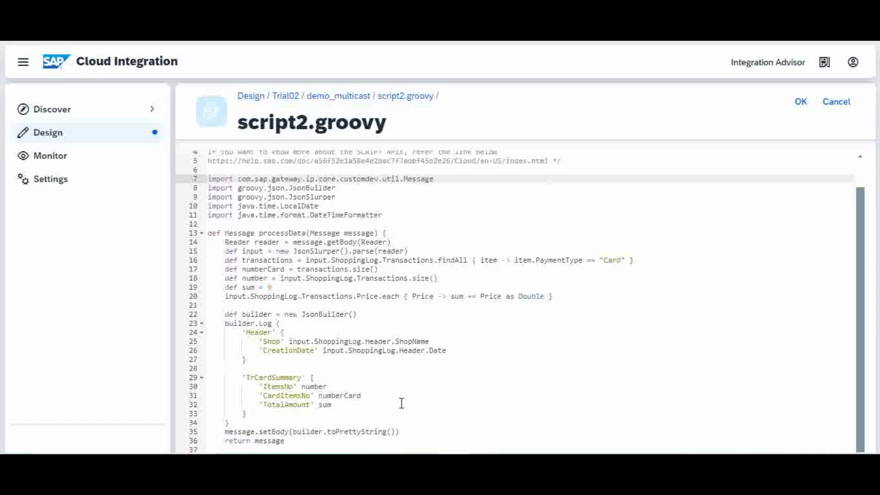
pyautogui.click(596, 286)
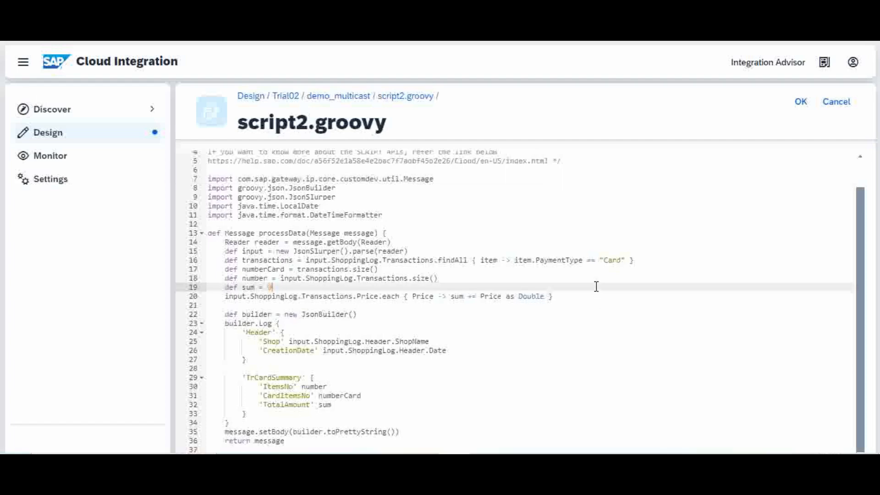
pyautogui.press('Return')
pyautogui.write('def ')
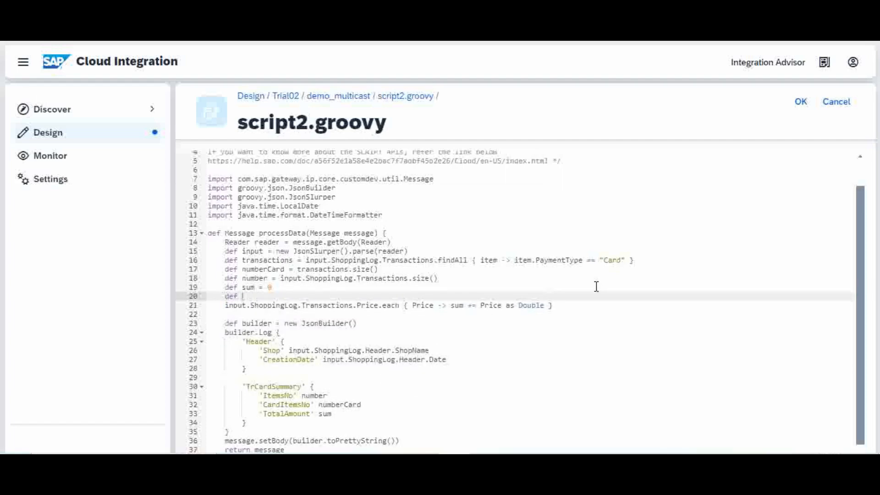
pyautogui.write('csum = 0')
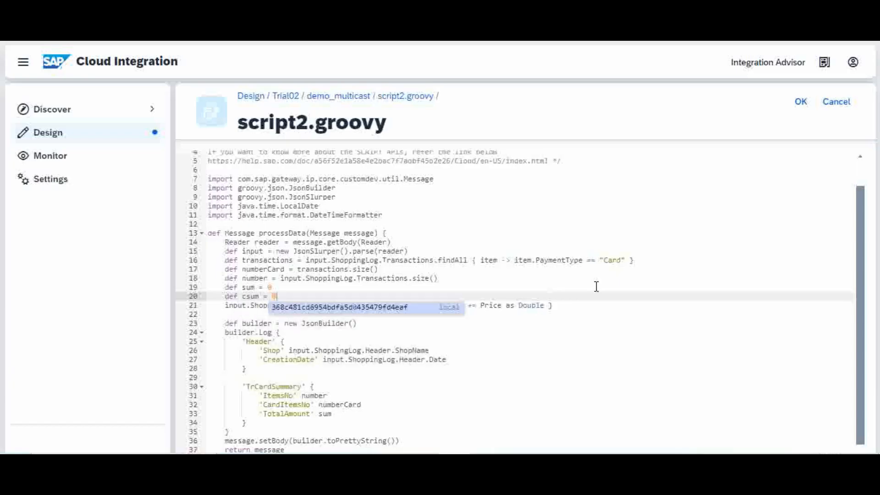
# - Add the line "transactions.Price.each { Price -> csum += Price as Double }" below the line that sums all transaction prices
pyautogui.click(634, 310)
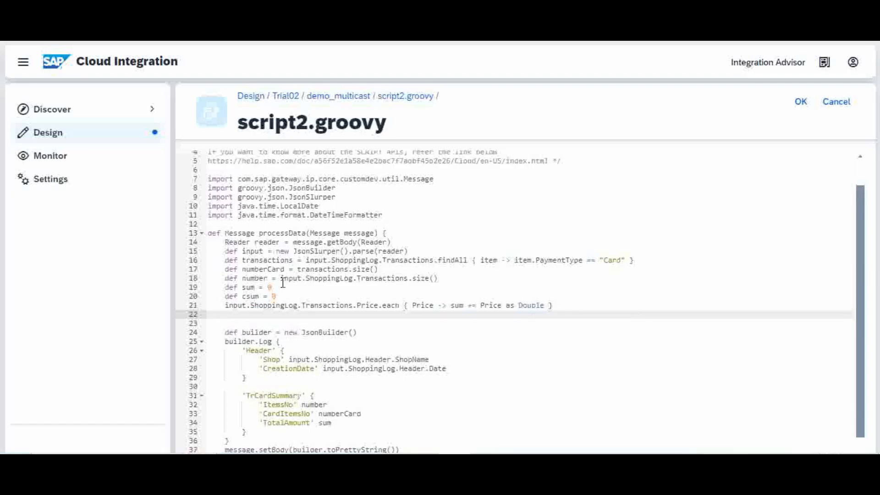
pyautogui.doubleClick(266, 261)
pyautogui.hotkey('ctrl', 'c')
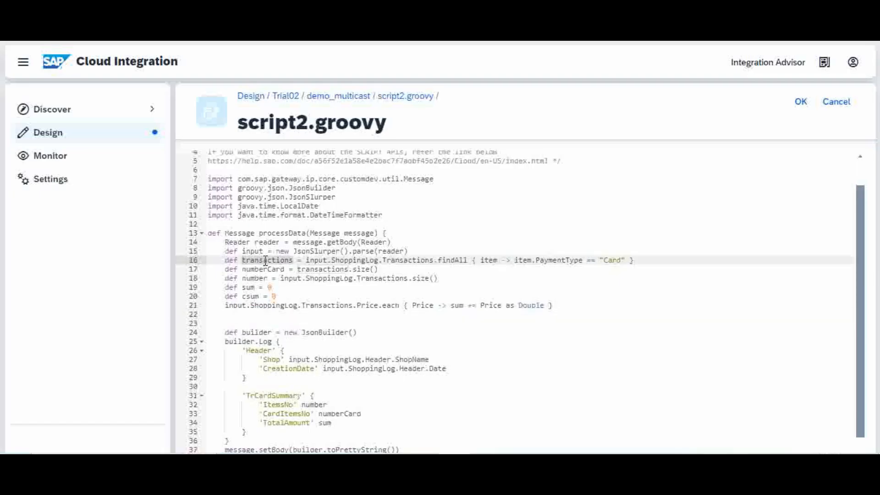
pyautogui.click(268, 317)
pyautogui.hotkey('ctrl', 'v')
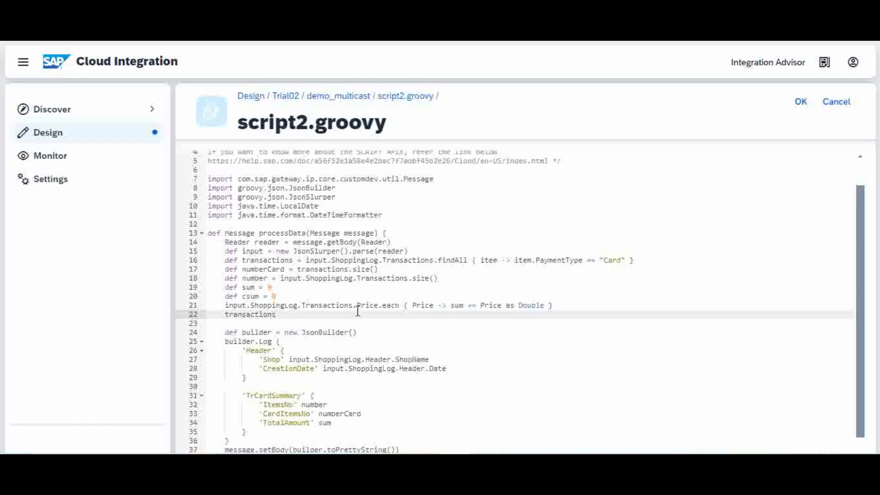
pyautogui.moveTo(353, 308); pyautogui.dragTo(552, 309)
pyautogui.hotkey('ctrl', 'c')
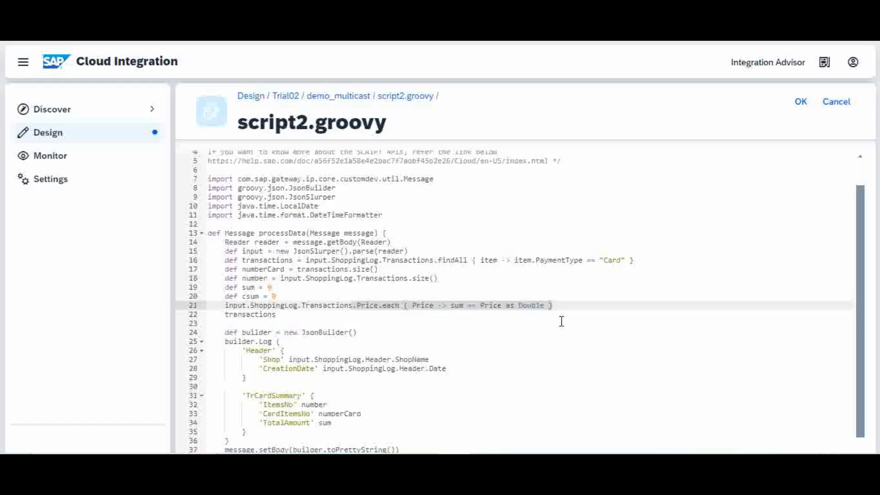
pyautogui.click(295, 320)
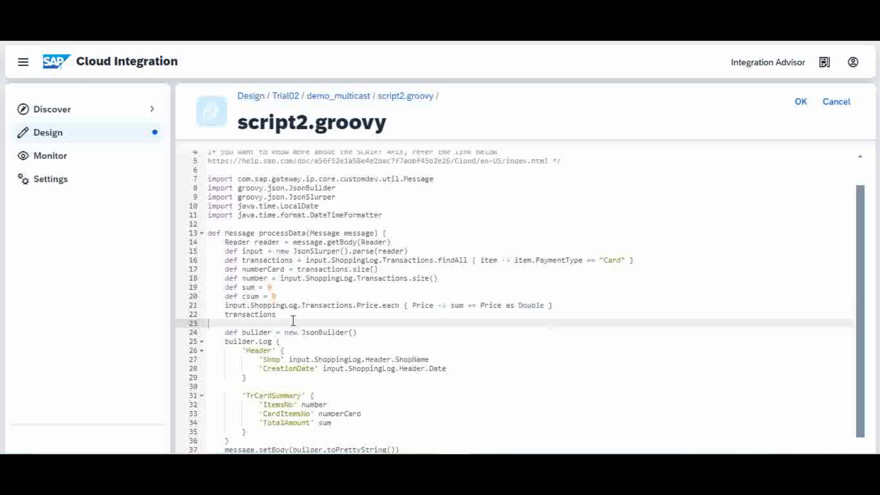
pyautogui.click(293, 314)
pyautogui.hotkey('ctrl', 'v')
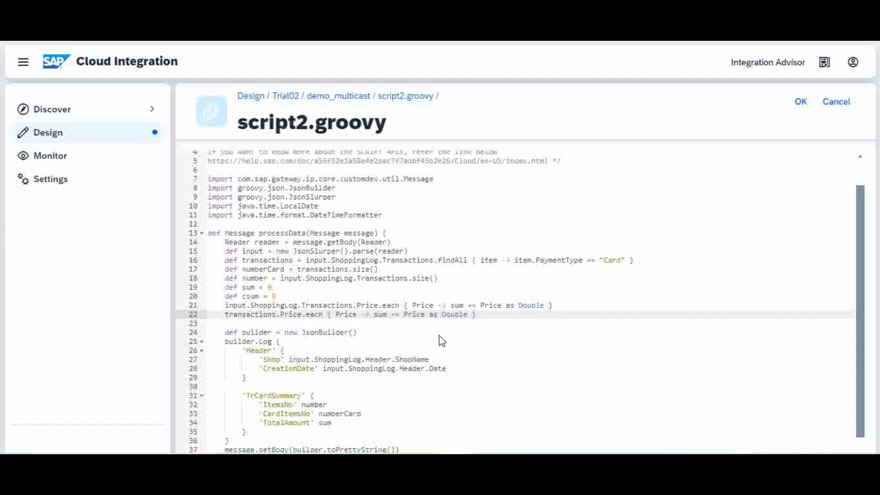
pyautogui.write('c')
pyautogui.click(684, 343)
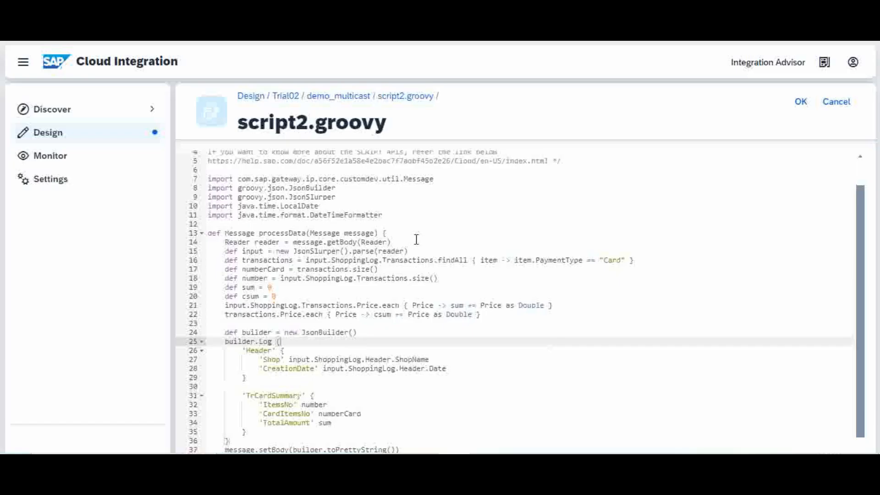
# - Examine the "Card" payment filter and the numberCard count in script2.groovy against the card transactions in the sample JSON file
pyautogui.click(279, 260)
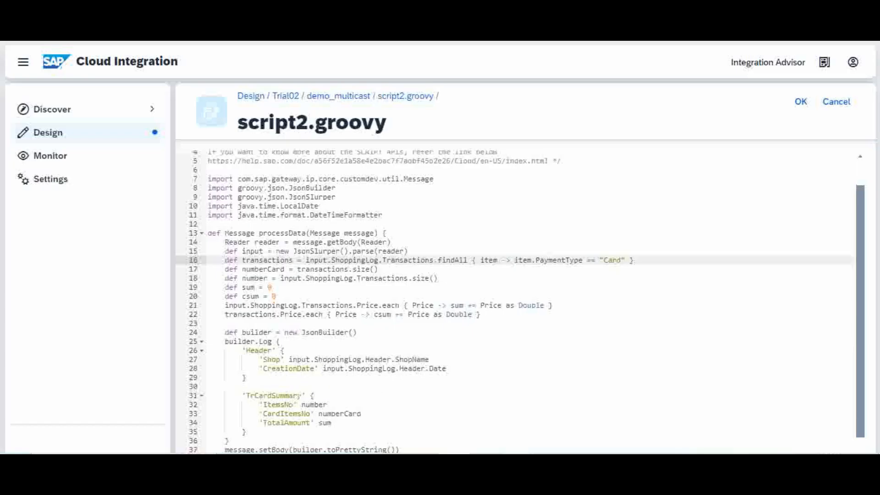
pyautogui.click(450, 400)
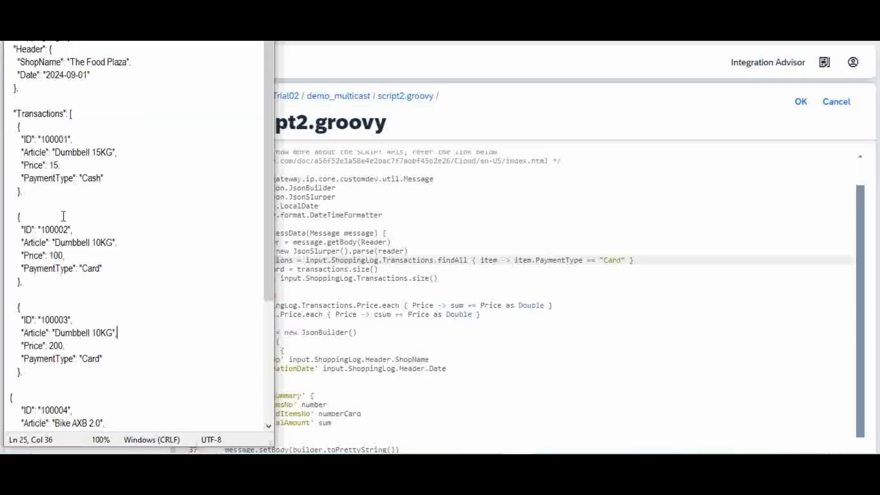
pyautogui.click(43, 114)
pyautogui.hotkey('alt', 'Tab')
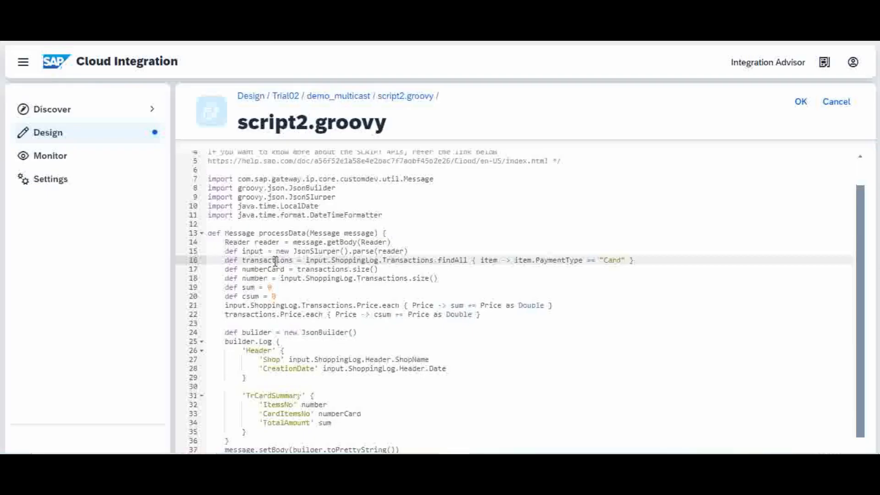
pyautogui.hotkey('alt', 'Tab')
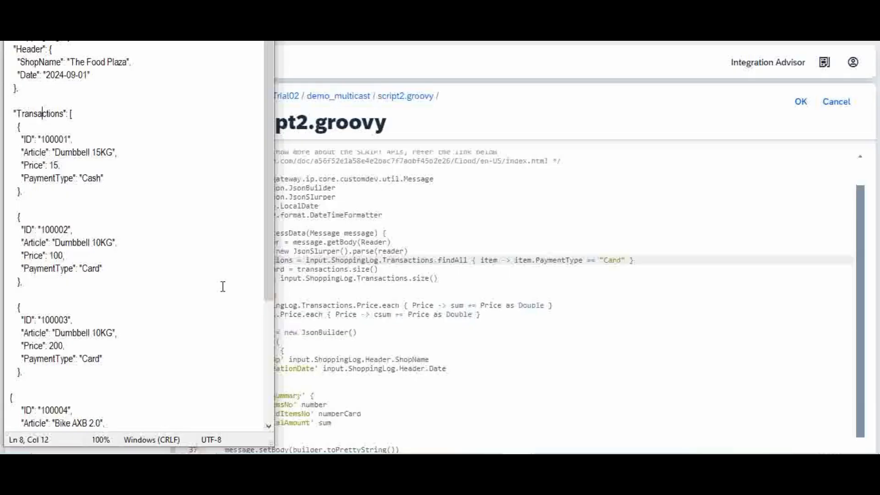
pyautogui.hotkey('alt', 'Tab')
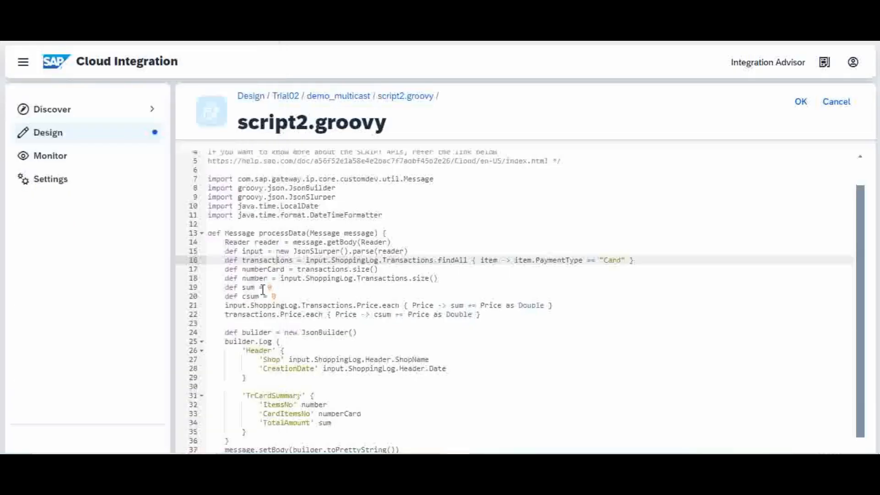
pyautogui.click(325, 269)
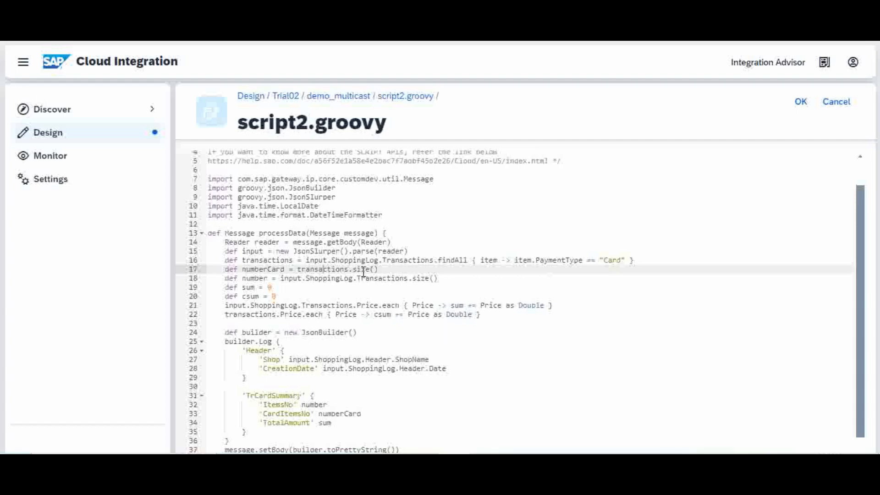
pyautogui.hotkey('alt', 'Tab')
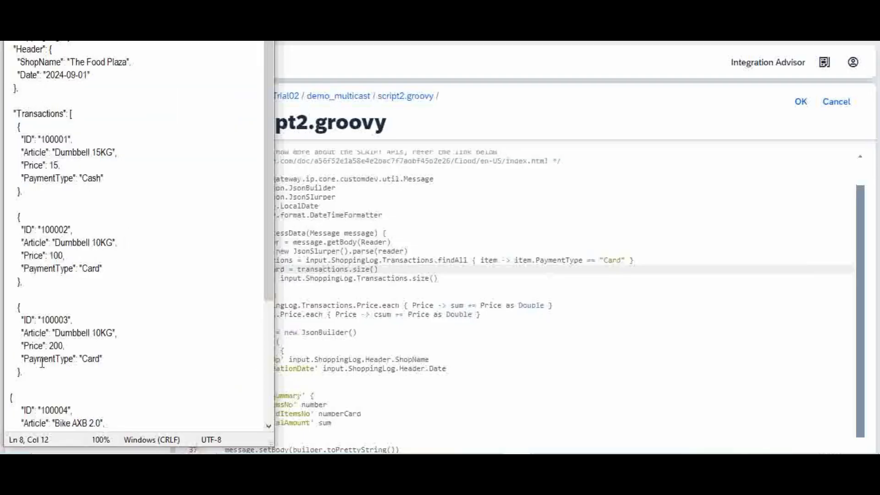
pyautogui.moveTo(33, 373); pyautogui.dragTo(2, 217)
pyautogui.click(177, 291)
pyautogui.hotkey('alt', 'Tab')
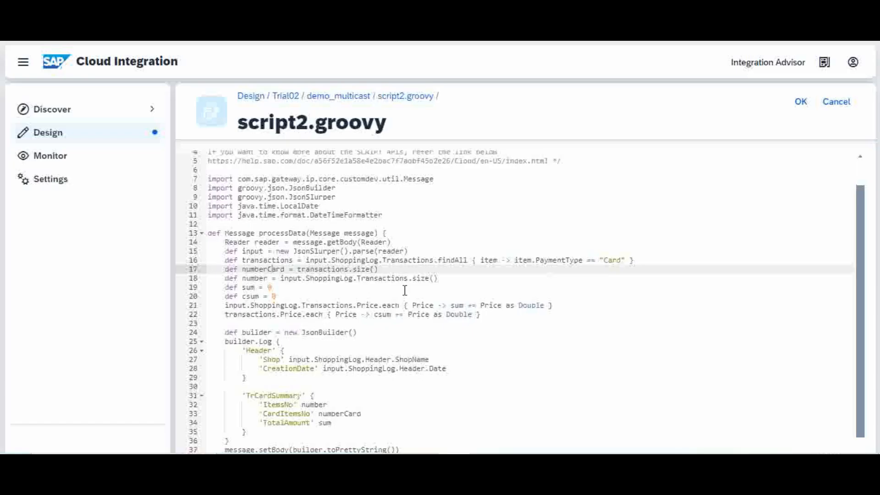
# - Compare the script's overall transaction count line with the full Transactions array in the sample JSON, through the last entry
pyautogui.click(257, 279)
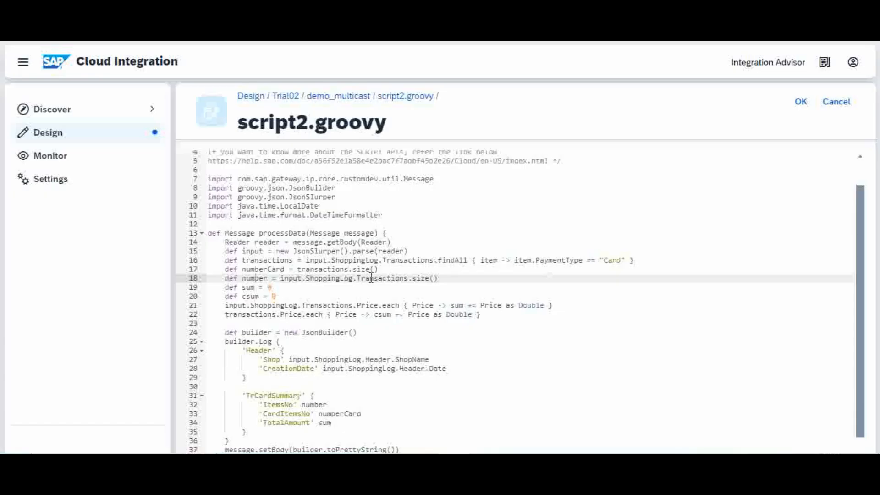
pyautogui.hotkey('alt', 'Tab')
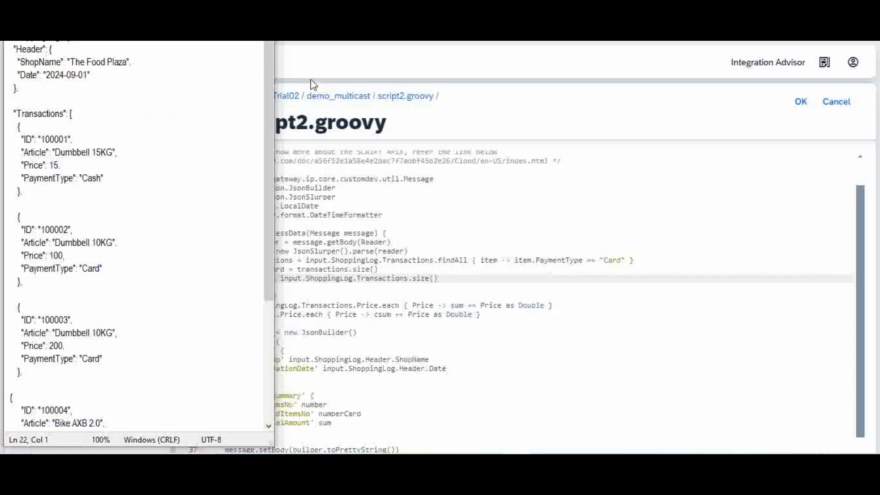
pyautogui.click(51, 112)
pyautogui.hotkey('alt', 'Tab')
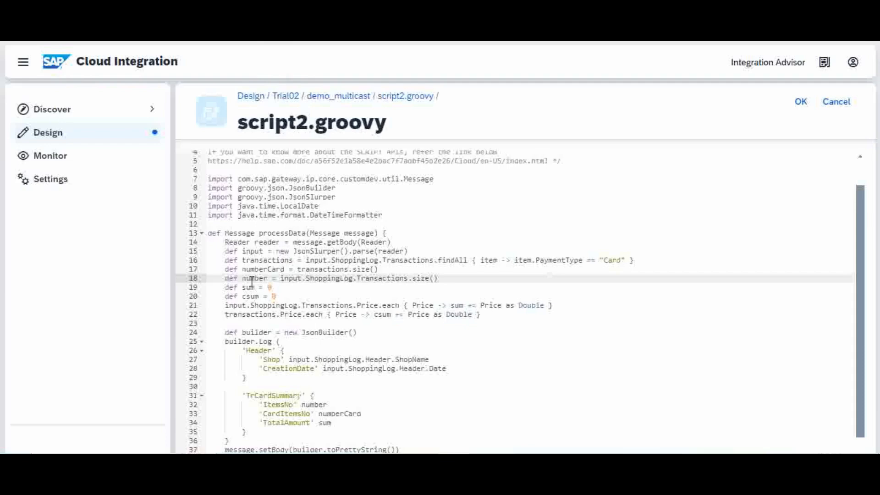
pyautogui.hotkey('alt', 'Tab')
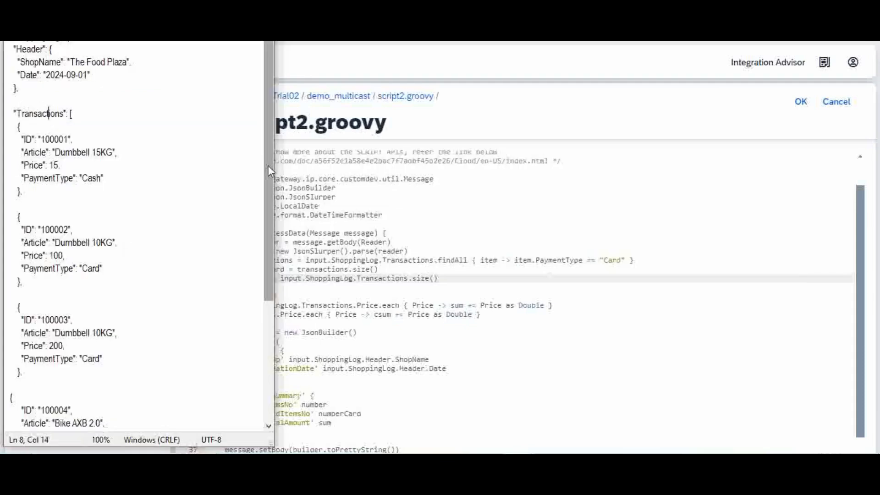
pyautogui.moveTo(268, 166); pyautogui.dragTo(270, 297)
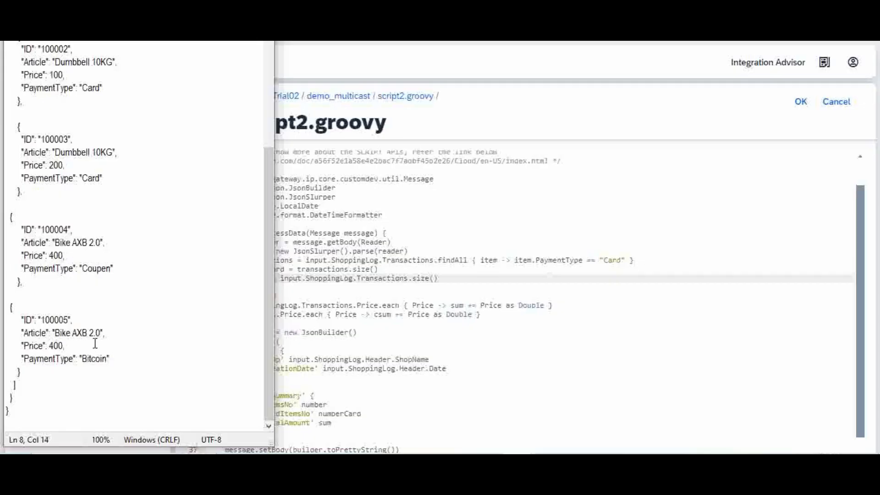
pyautogui.hotkey('alt', 'Tab')
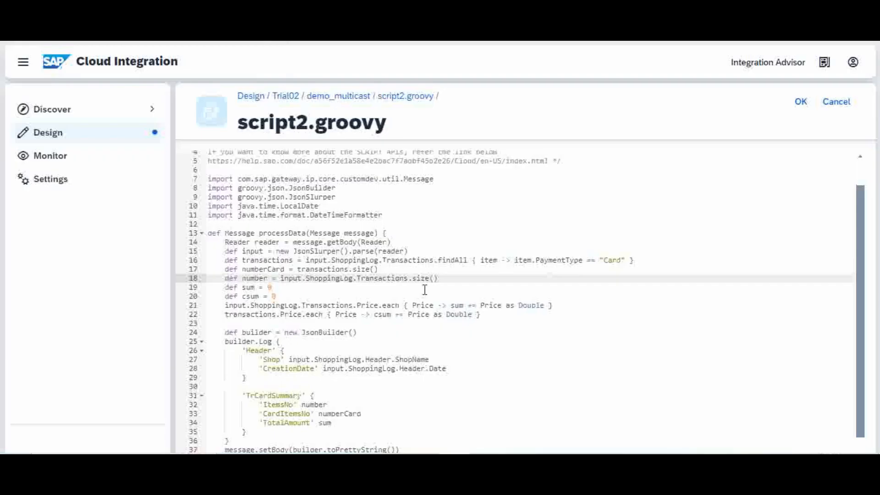
# - Review processData line by line, covering the card filter, both counts, the sum and csum totals, the JSON builder and the return statement
pyautogui.click(277, 261)
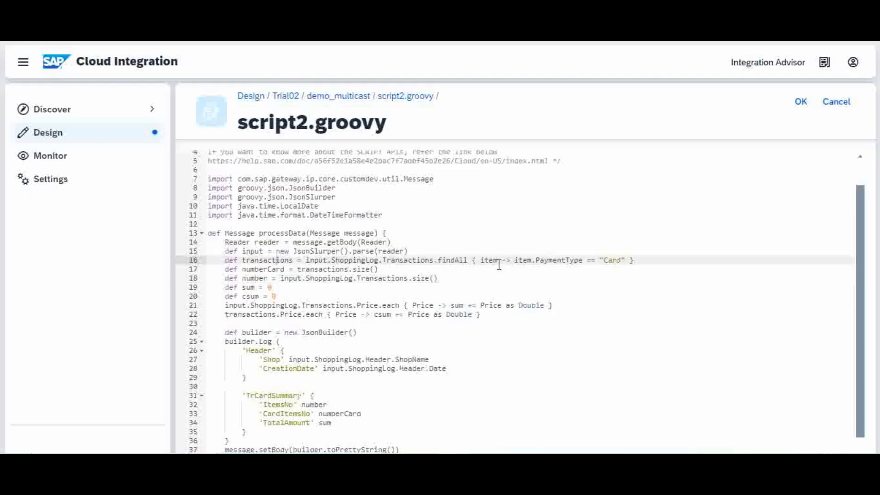
pyautogui.click(271, 269)
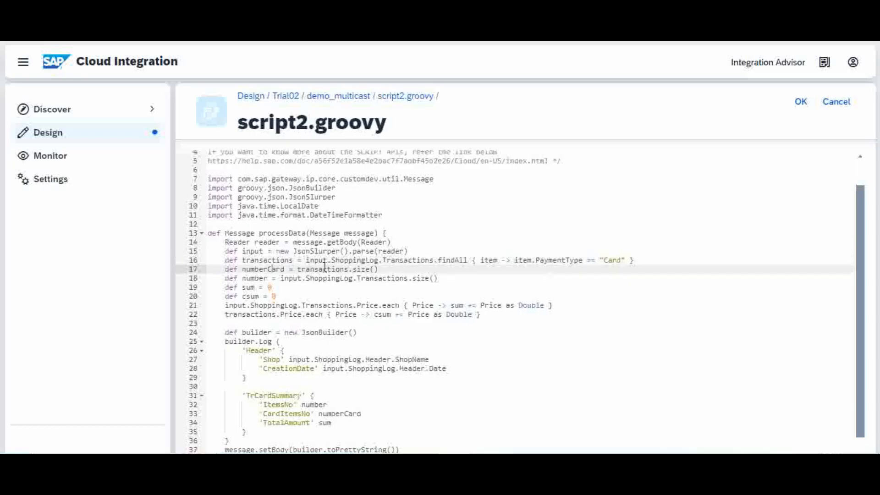
pyautogui.click(278, 260)
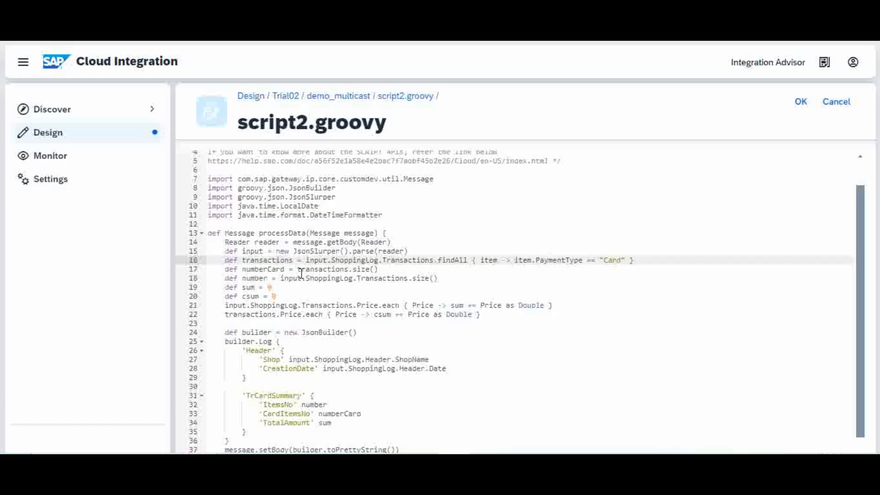
pyautogui.click(272, 269)
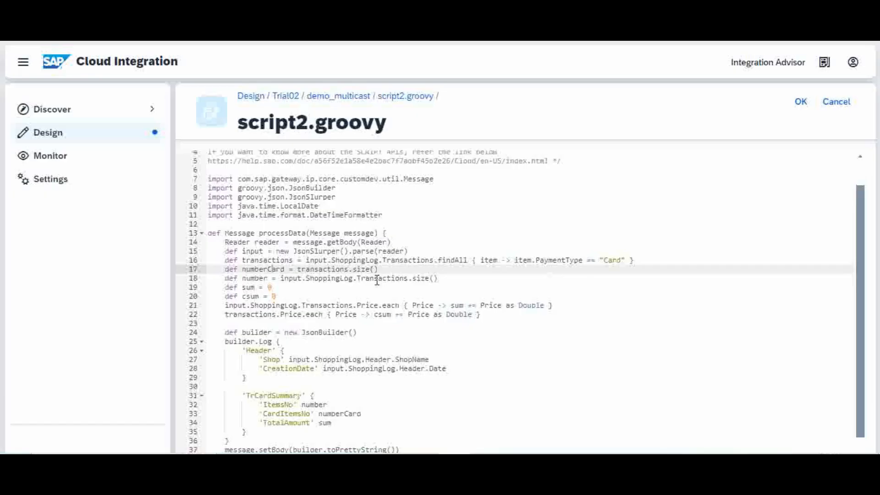
pyautogui.click(262, 278)
pyautogui.click(290, 298)
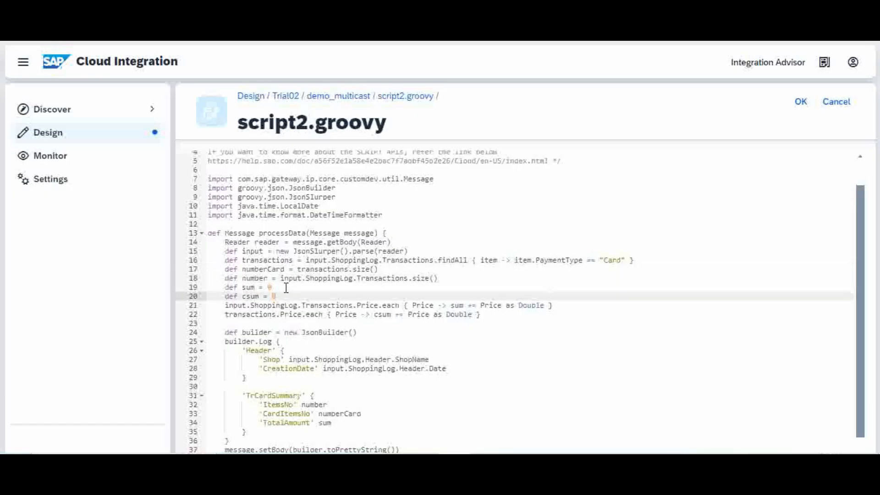
pyautogui.click(291, 290)
pyautogui.click(291, 296)
pyautogui.click(252, 287)
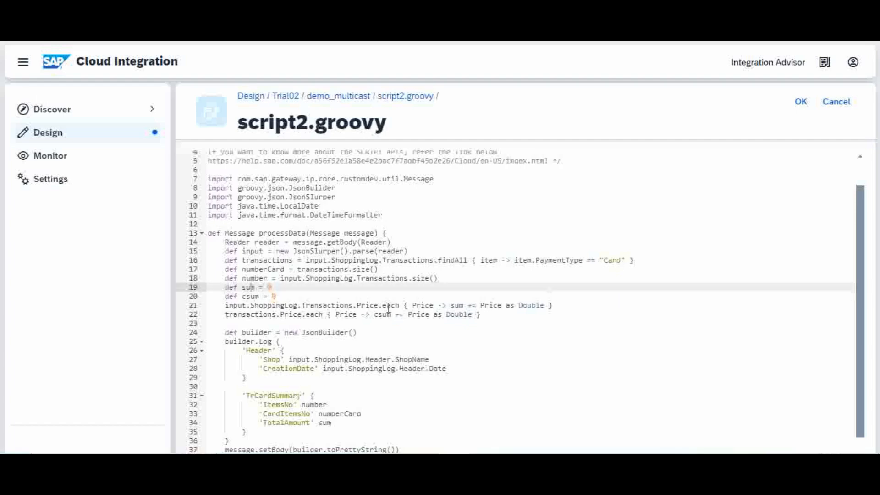
pyautogui.click(342, 305)
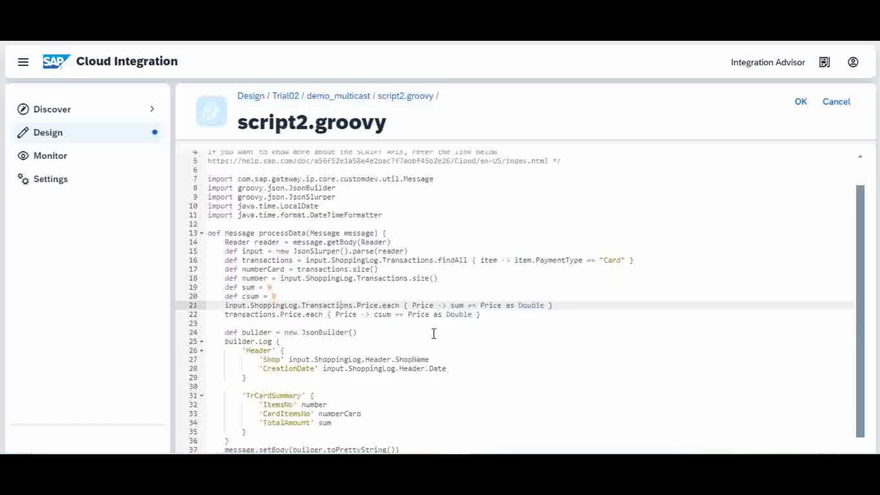
pyautogui.click(255, 314)
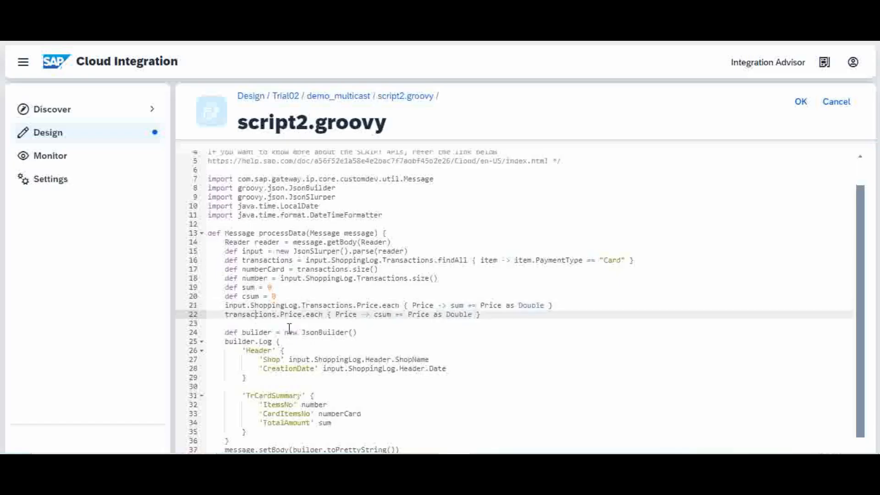
pyautogui.click(306, 306)
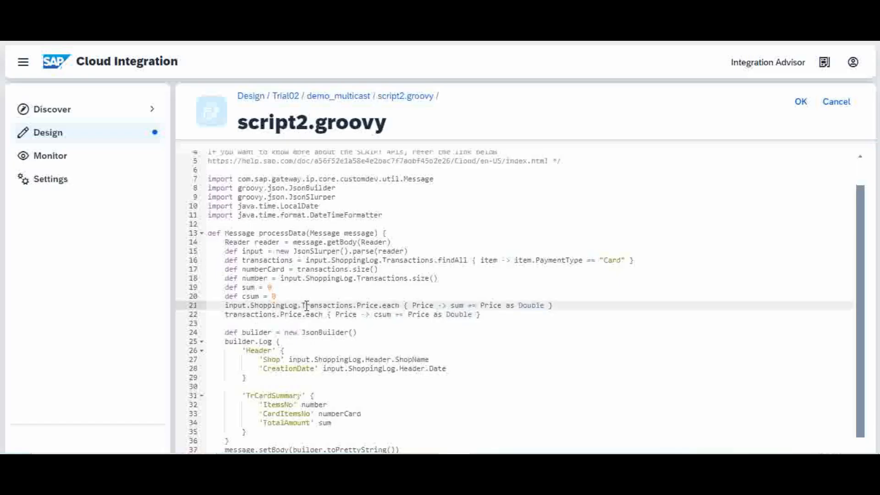
pyautogui.click(227, 315)
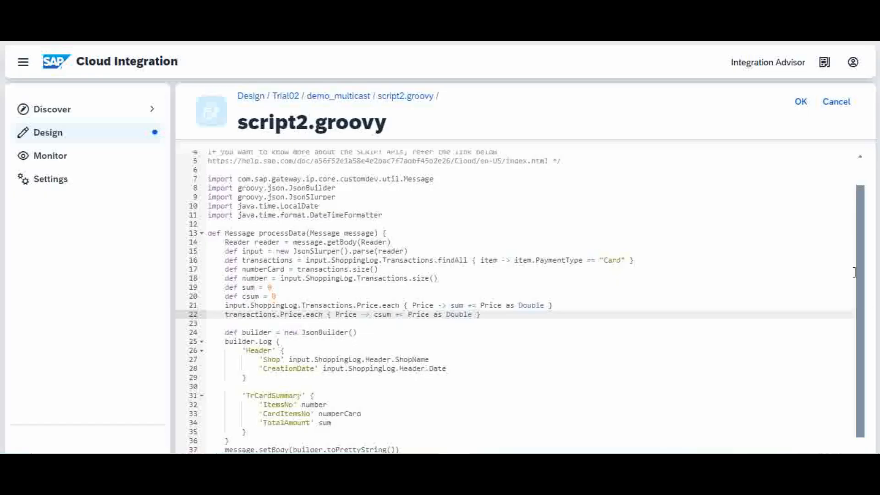
pyautogui.scroll(-1, 863, 293)
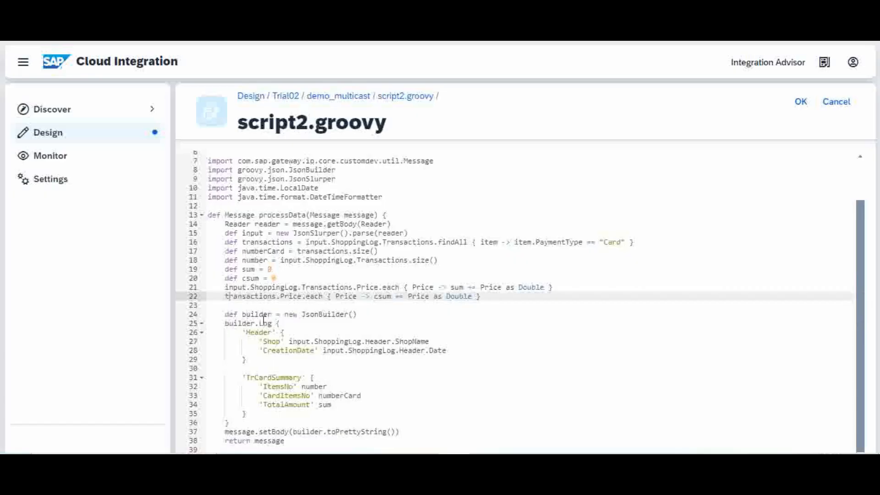
pyautogui.click(305, 437)
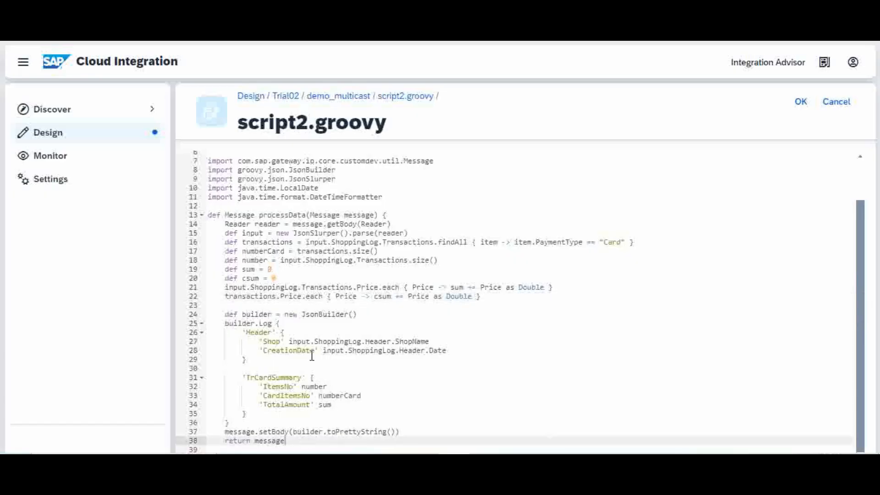
# - Accept the edited script2.groovy for the Groovy Script 1 step, and check the example JSON output in the text file
pyautogui.click(802, 103)
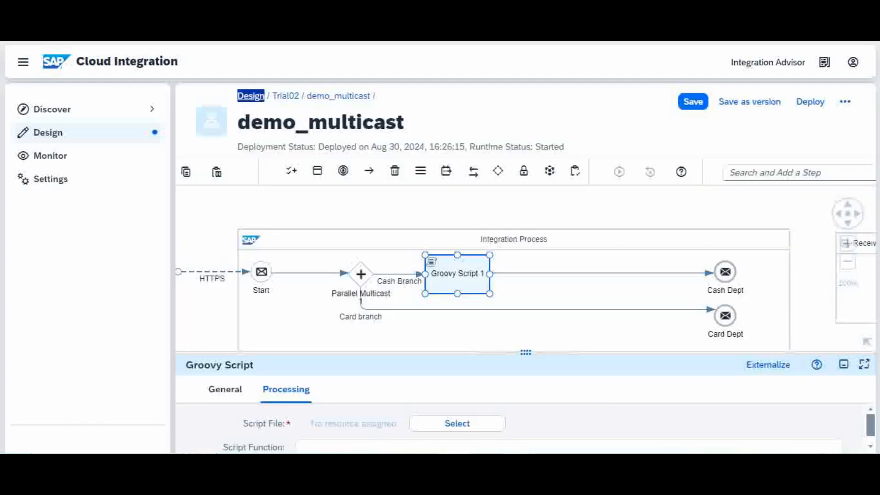
pyautogui.click(534, 422)
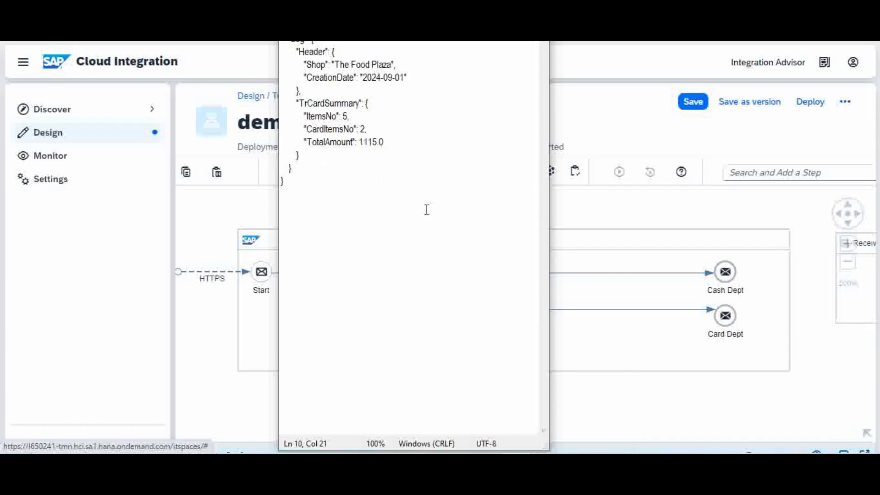
pyautogui.hotkey('alt', 'Tab')
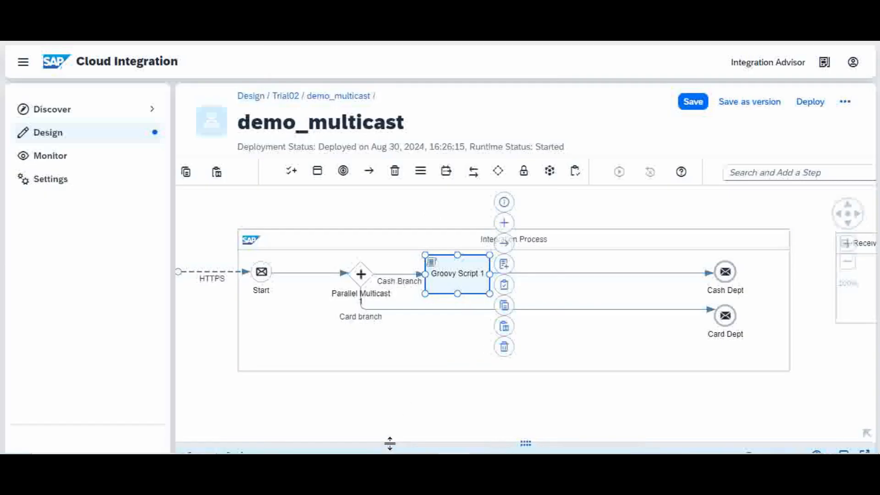
# - Reopen script2.groovy from the Groovy Script 1 step's processing settings and bring up its TrCardSummary block
pyautogui.moveTo(390, 443); pyautogui.dragTo(413, 246)
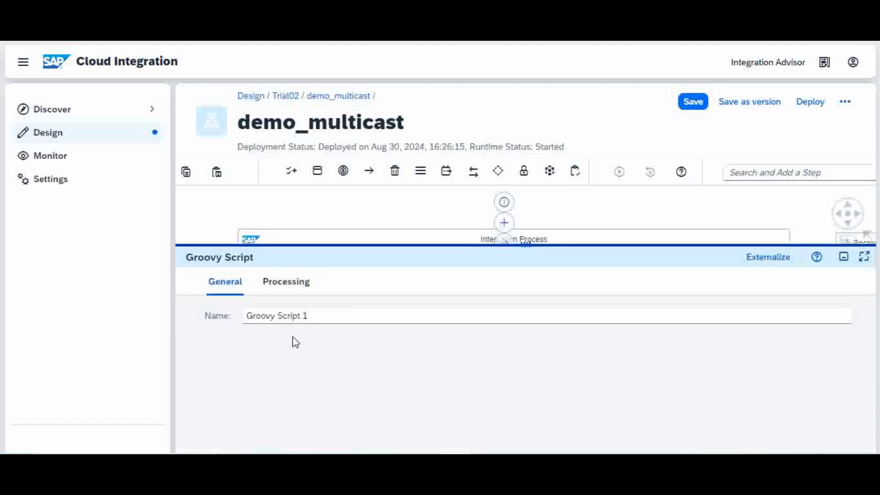
pyautogui.click(287, 281)
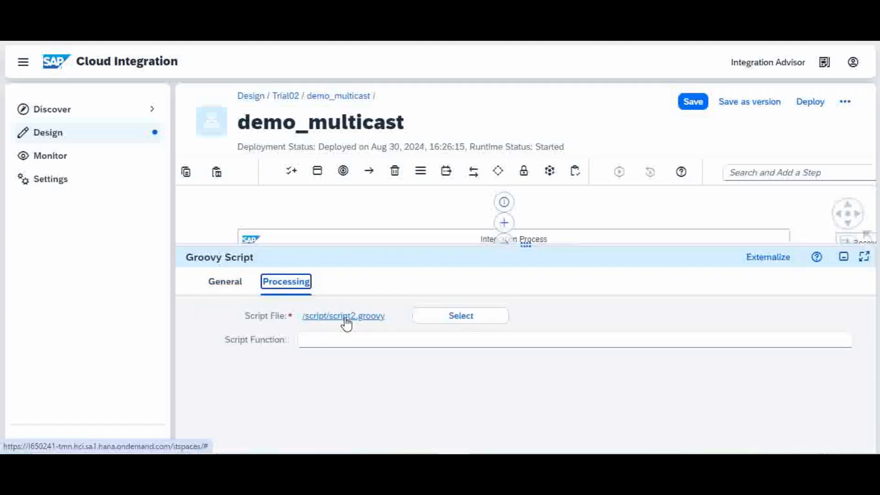
pyautogui.click(346, 316)
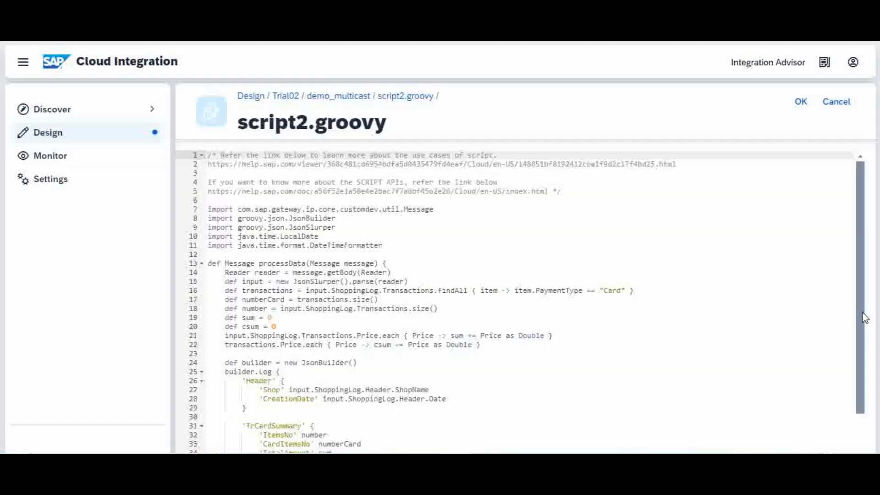
pyautogui.moveTo(864, 317); pyautogui.dragTo(860, 392)
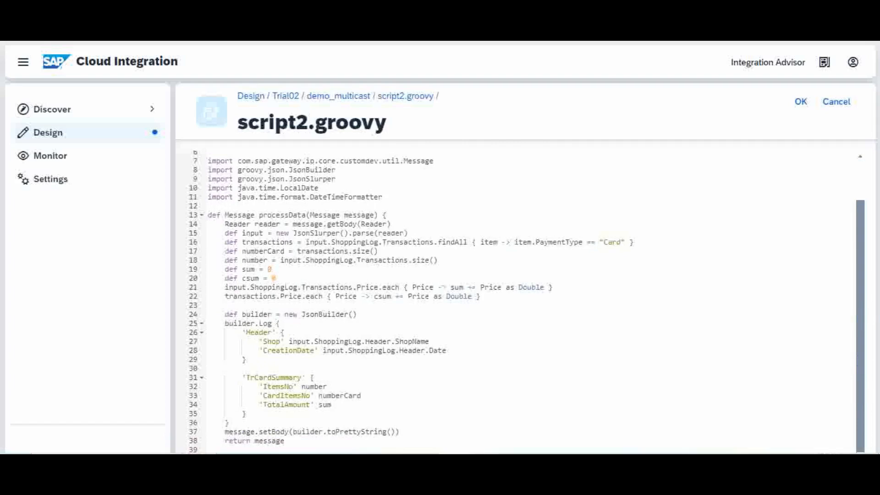
# - Add a 'SubTotal' entry that outputs csum below TotalAmount in the script's TrCardSummary block
pyautogui.click(404, 406)
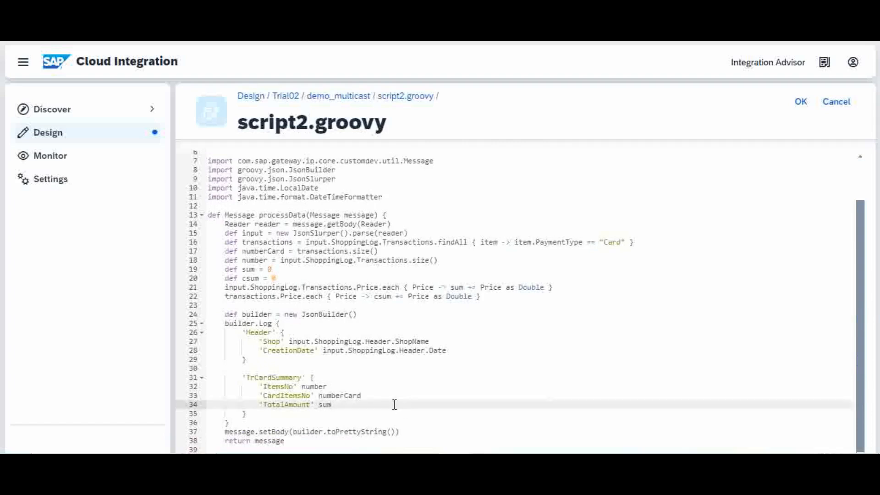
pyautogui.press('Return')
pyautogui.write("'")
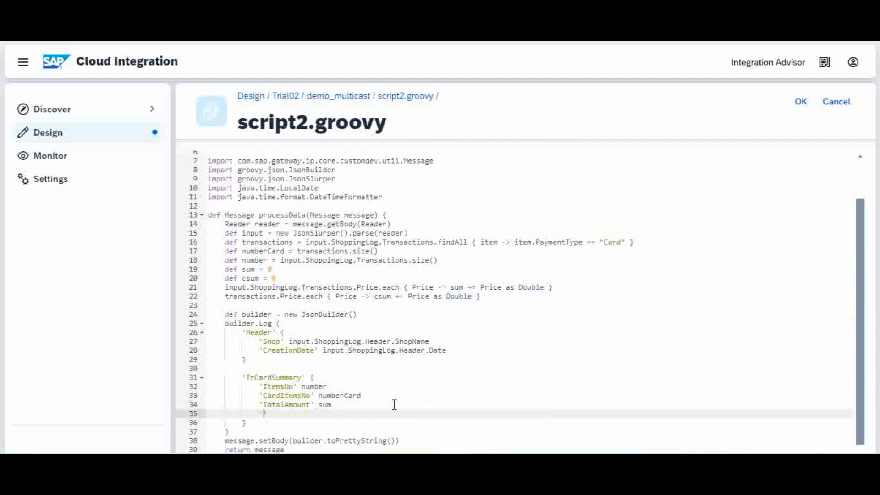
pyautogui.write('Sub')
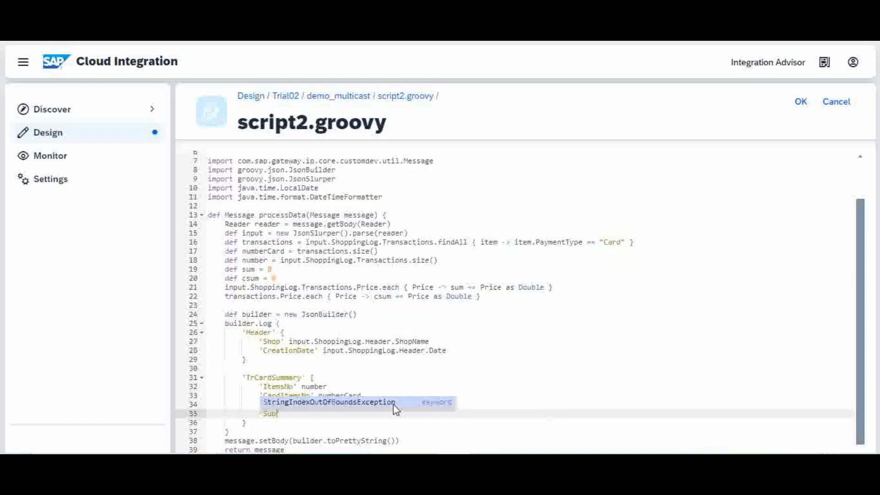
pyautogui.write('Total')
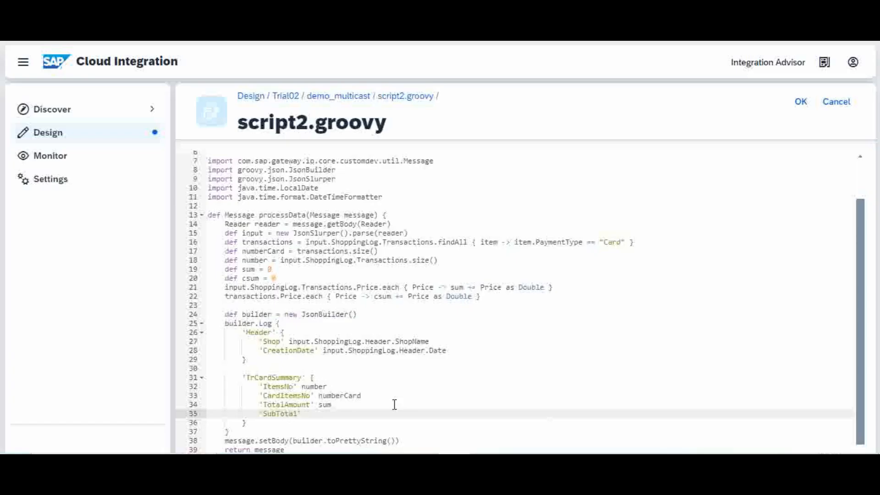
pyautogui.click(326, 416)
pyautogui.write('csum')
pyautogui.scroll(-1, 862, 303)
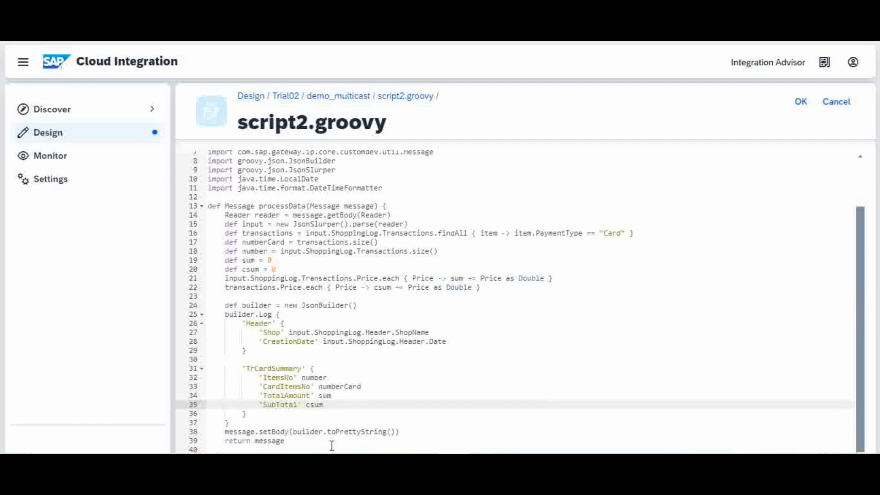
# - Accept the edited script2.groovy, enlarge the flow diagram area to show both branches, and save the demo_multicast integration flow
pyautogui.click(303, 443)
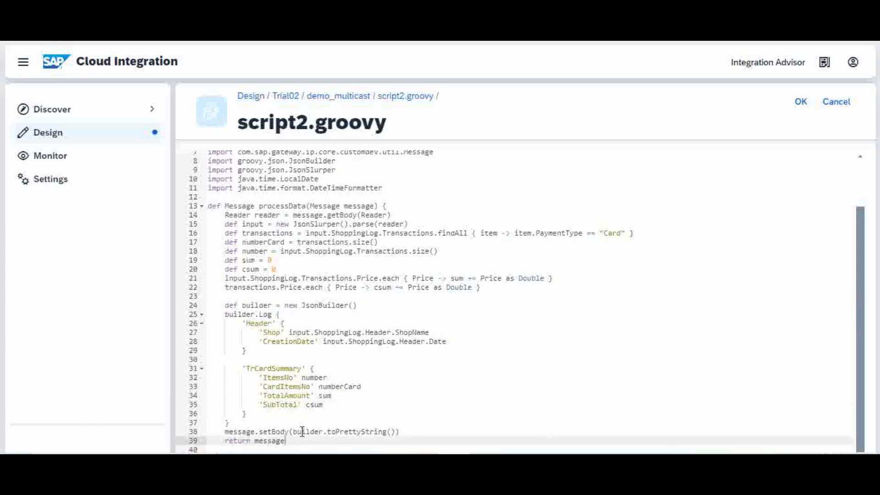
pyautogui.click(800, 105)
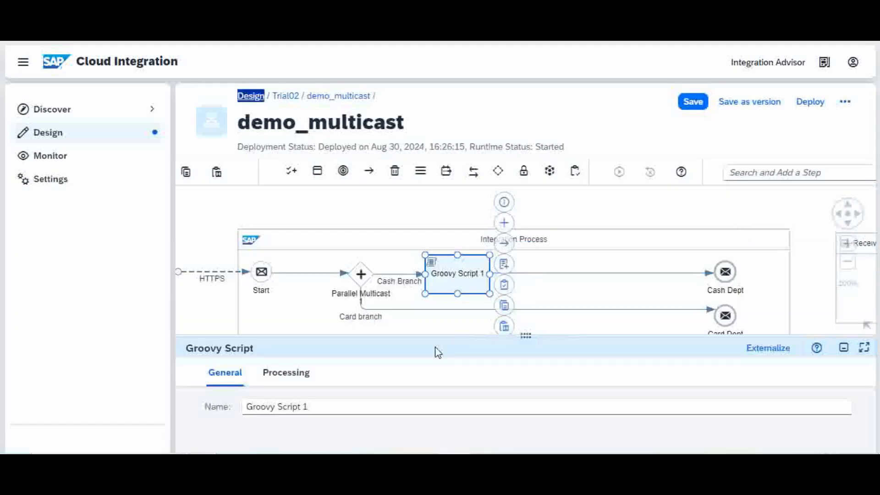
pyautogui.moveTo(439, 334); pyautogui.dragTo(443, 381)
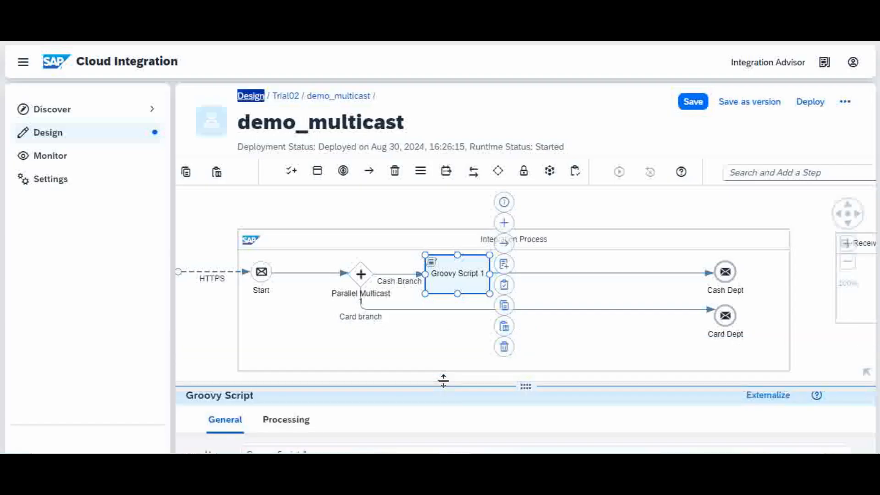
pyautogui.click(443, 381)
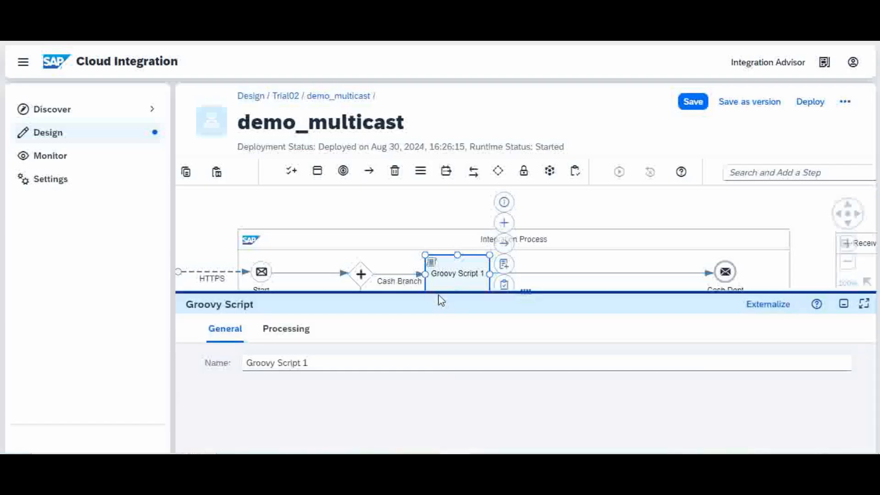
pyautogui.moveTo(436, 291); pyautogui.dragTo(441, 381)
pyautogui.click(443, 382)
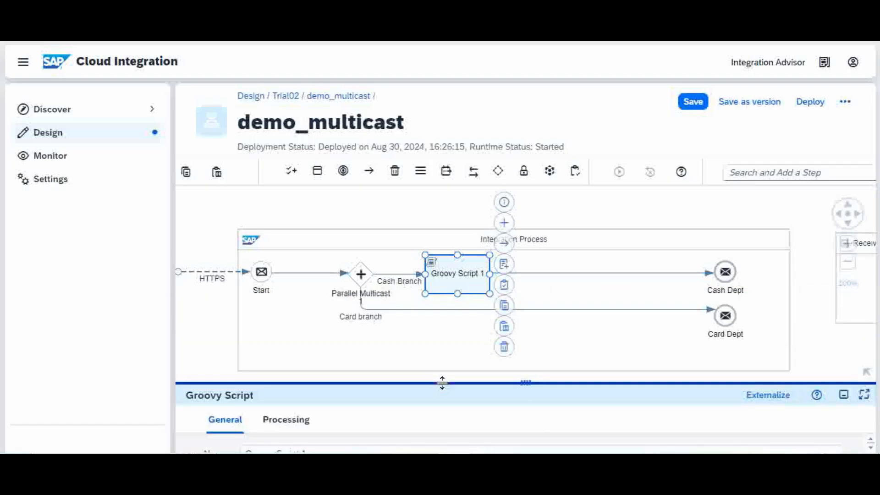
pyautogui.click(692, 103)
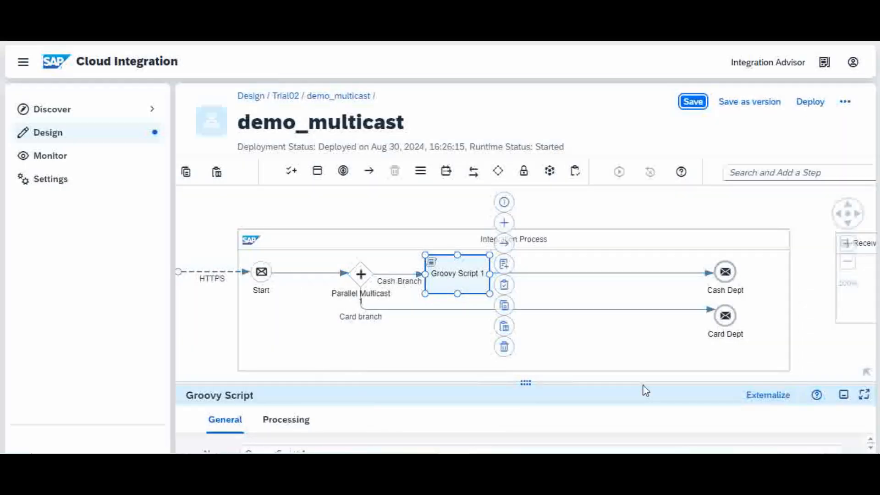
# - Set the simulation start point between Start and Parallel Multicast, and the end point between Groovy Script 1 and Cash Dept
pyautogui.click(294, 274)
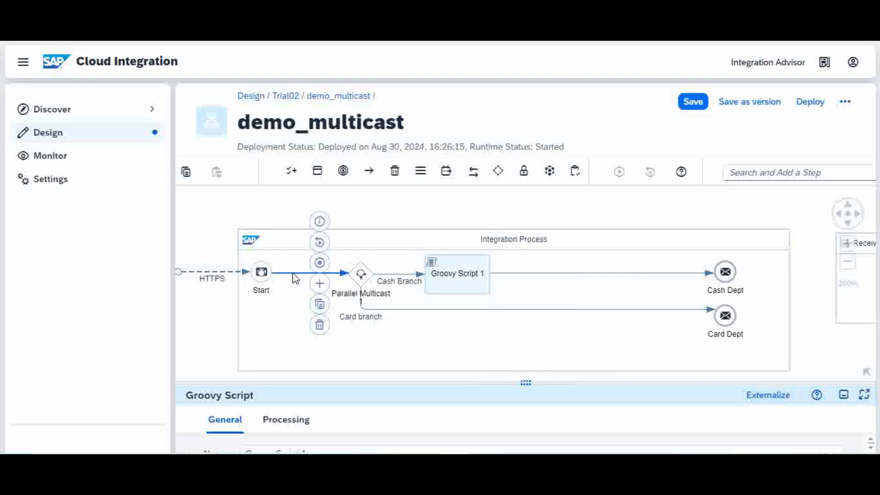
pyautogui.click(320, 243)
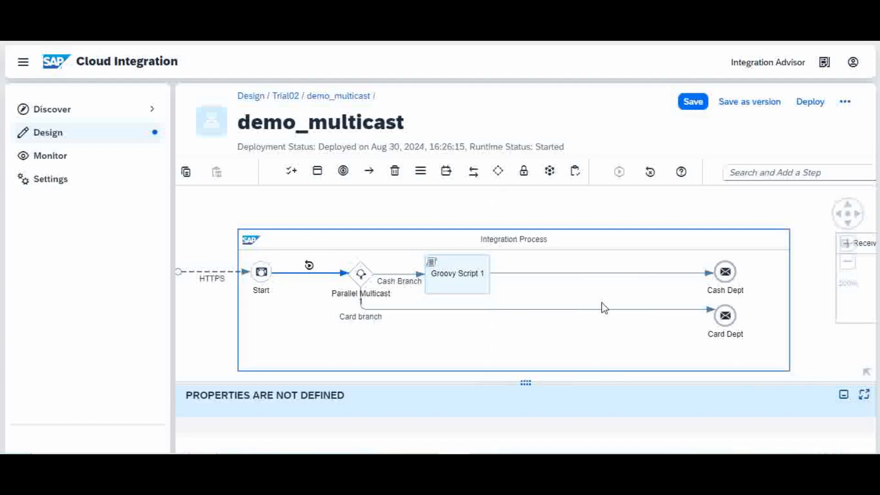
pyautogui.click(620, 273)
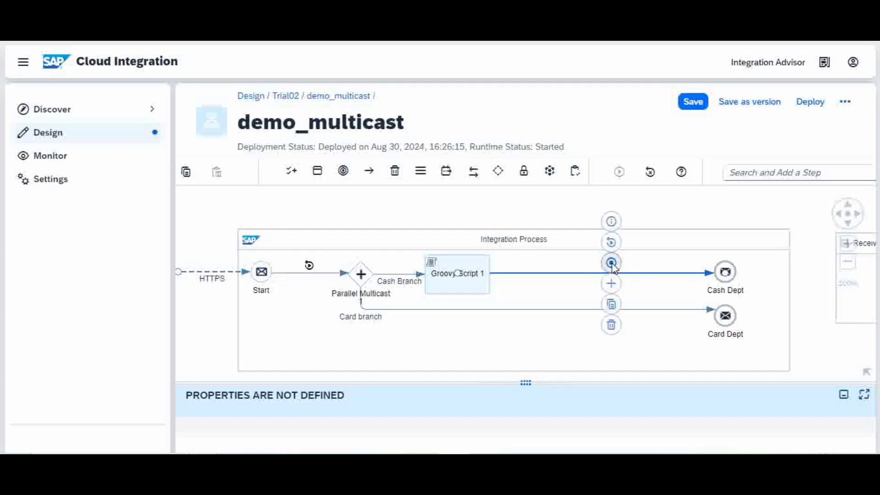
pyautogui.click(611, 263)
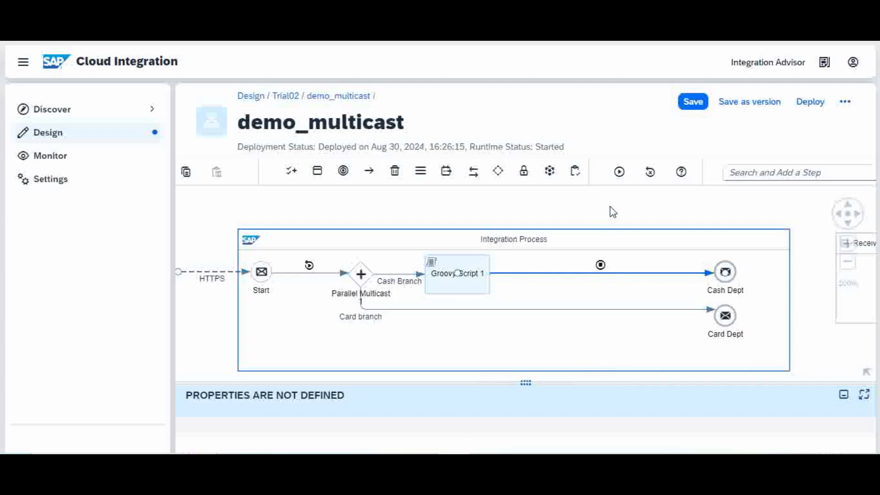
# - Copy the complete sample shopping log JSON from the text file into the simulation input's body content, and run the simulation
pyautogui.click(311, 273)
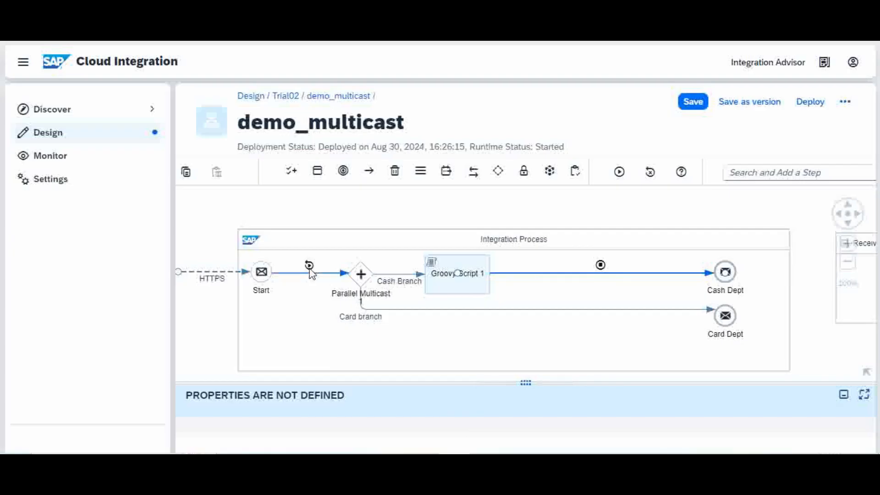
pyautogui.click(309, 265)
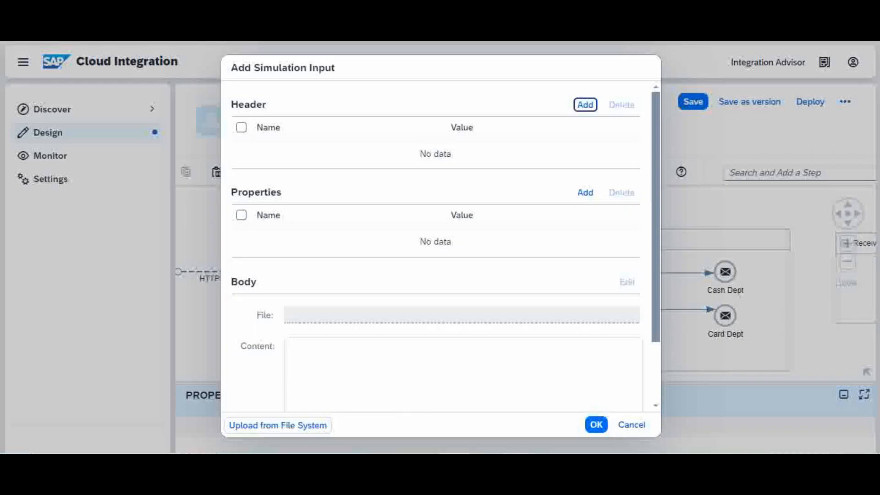
pyautogui.moveTo(516, 451)
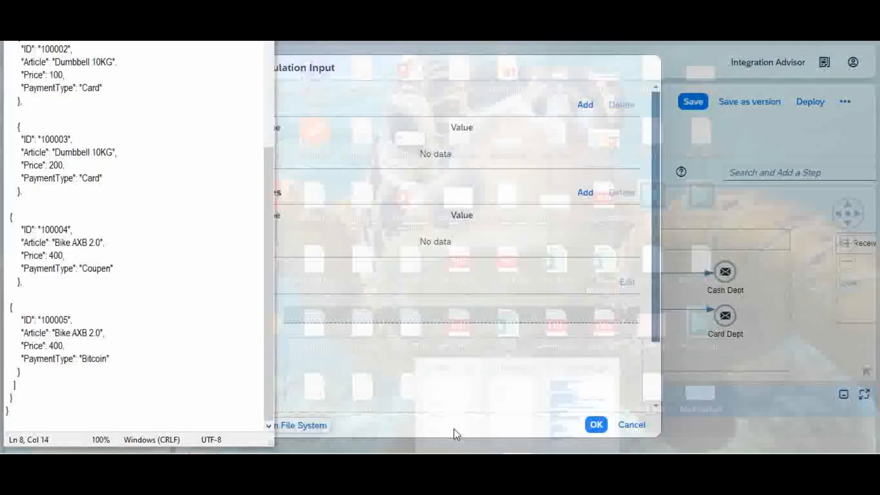
pyautogui.click(454, 428)
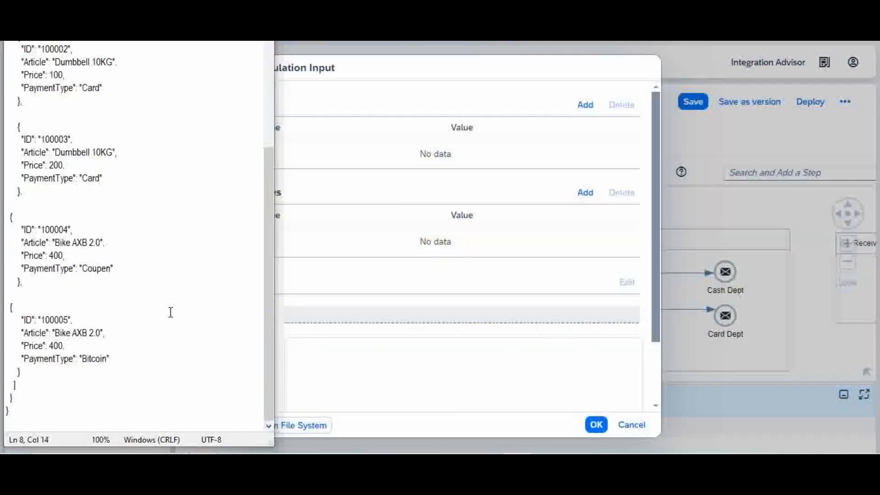
pyautogui.click(170, 312)
pyautogui.hotkey('ctrl', 'a')
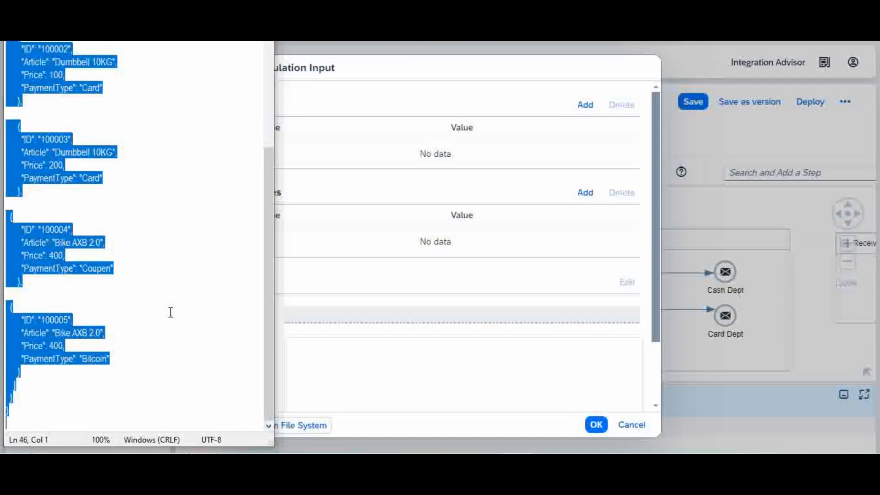
pyautogui.click(341, 351)
pyautogui.hotkey('ctrl', 'v')
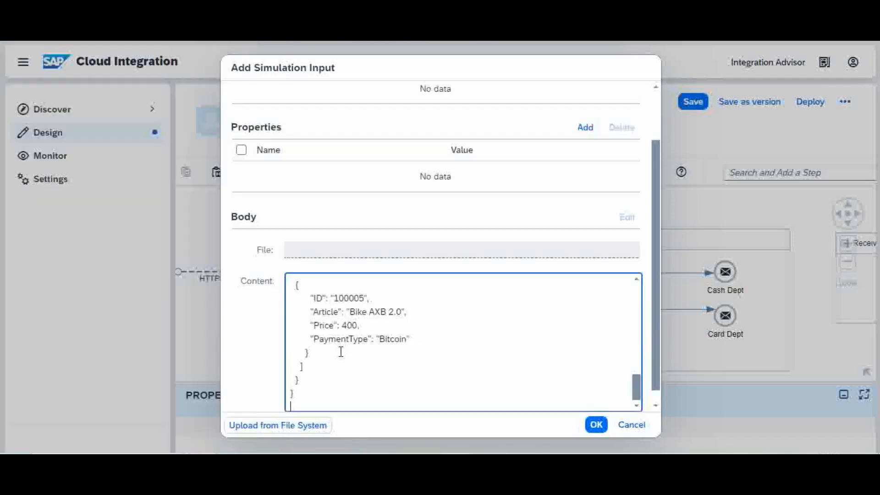
pyautogui.click(596, 424)
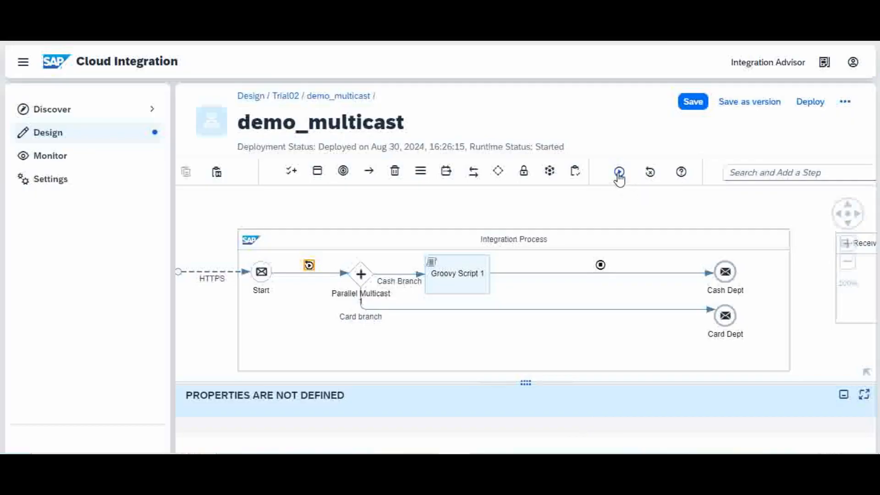
pyautogui.click(619, 176)
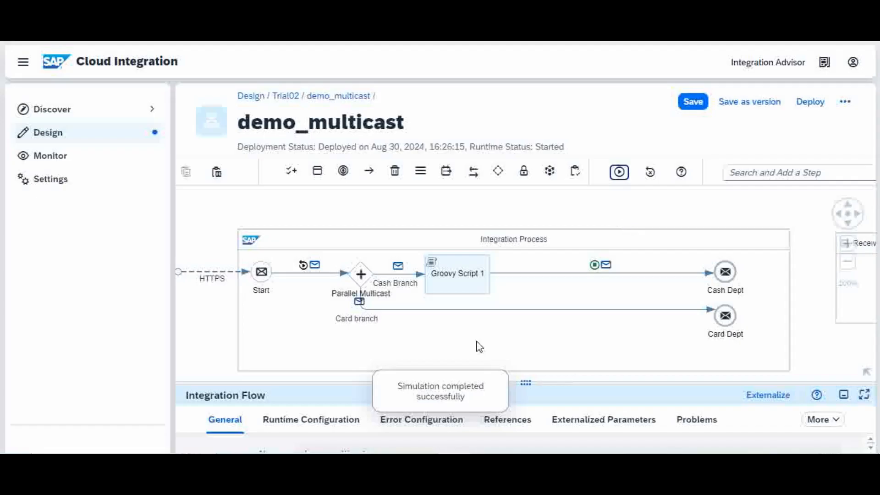
# - Inspect the body of the simulated message between Start and Parallel Multicast
pyautogui.click(315, 266)
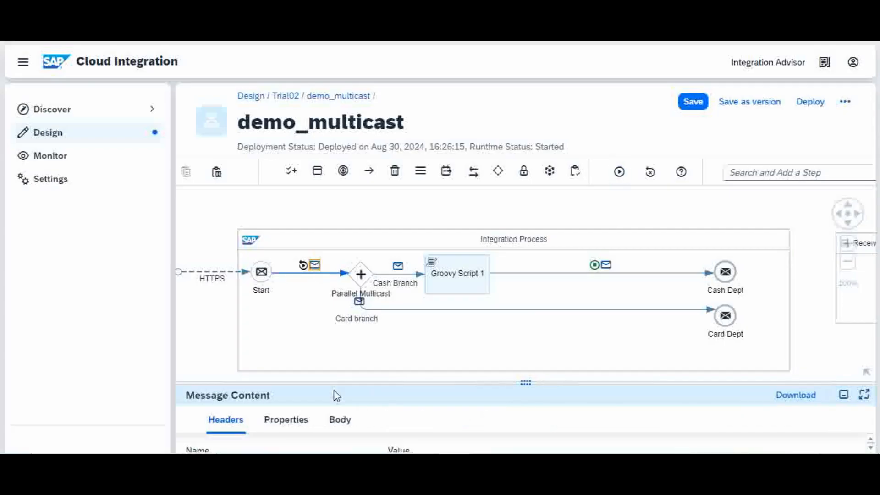
pyautogui.moveTo(338, 381); pyautogui.dragTo(360, 328)
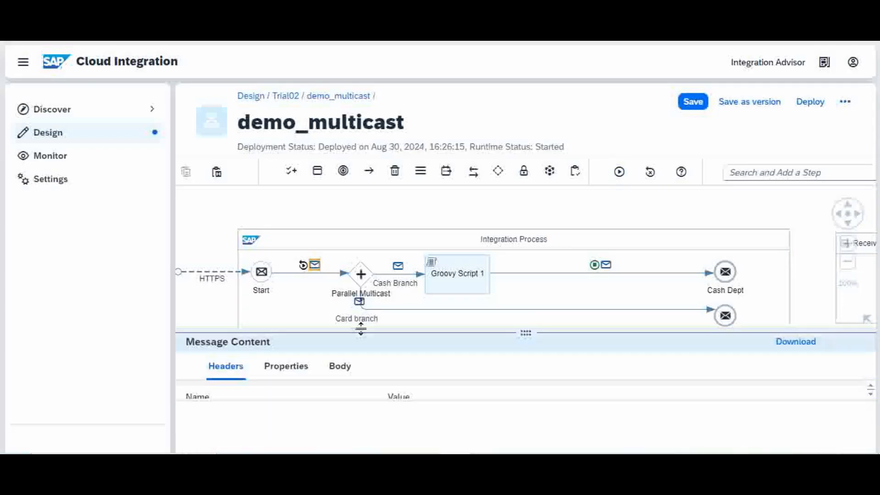
pyautogui.click(341, 369)
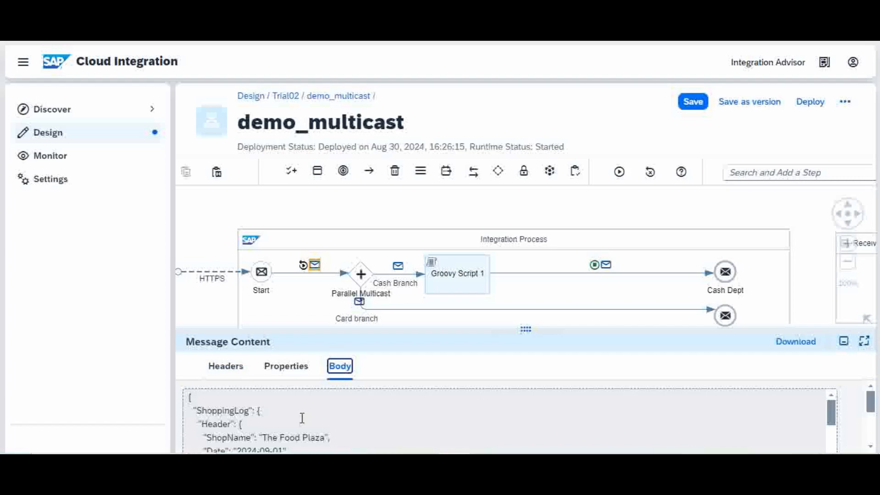
pyautogui.click(302, 418)
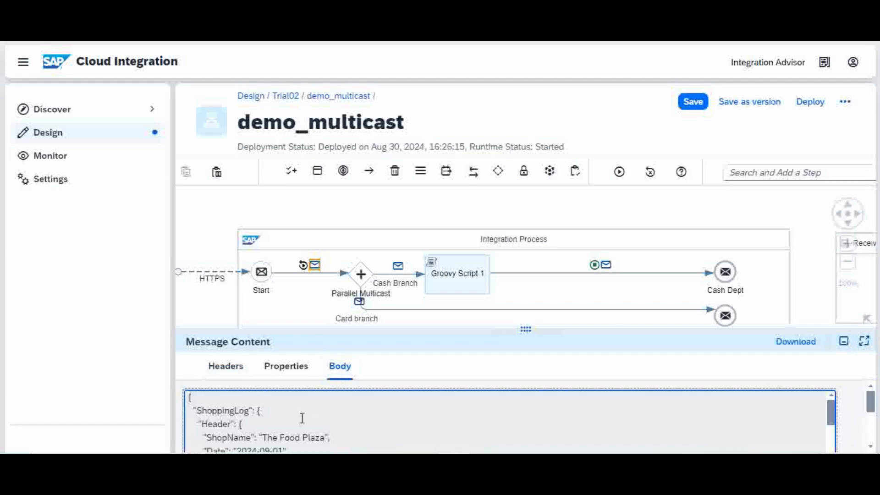
# - Check the body of the simulated message on the Cash Branch before Groovy Script 1, keeping both branches in view
pyautogui.click(401, 272)
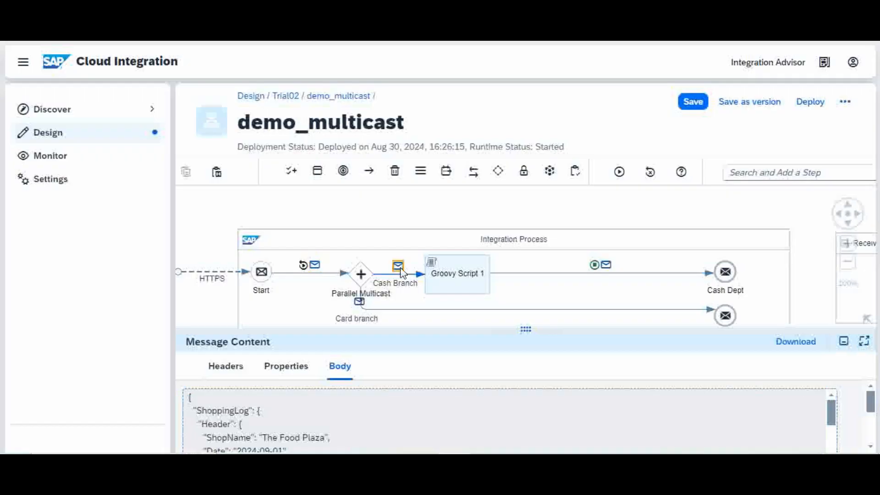
pyautogui.click(346, 371)
pyautogui.moveTo(435, 327)
pyautogui.mouseDown()
pyautogui.moveTo(429, 368)
pyautogui.moveTo(436, 340)
pyautogui.mouseUp()
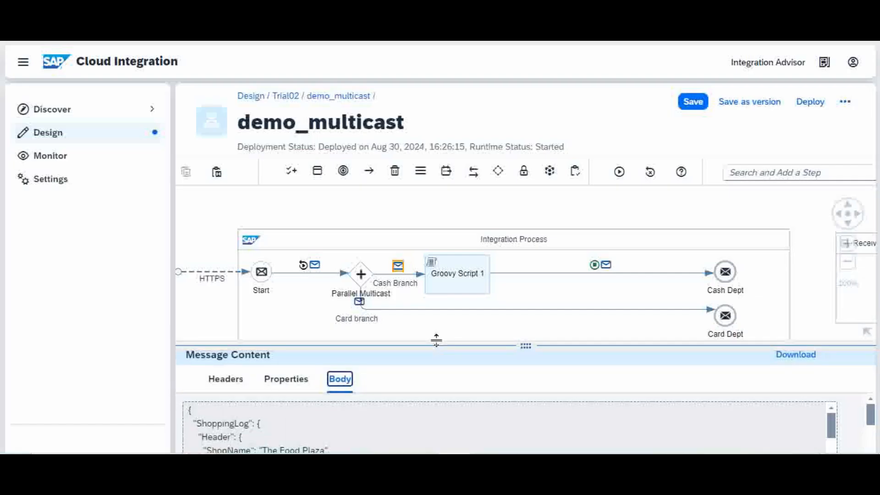
pyautogui.moveTo(436, 340); pyautogui.dragTo(436, 337)
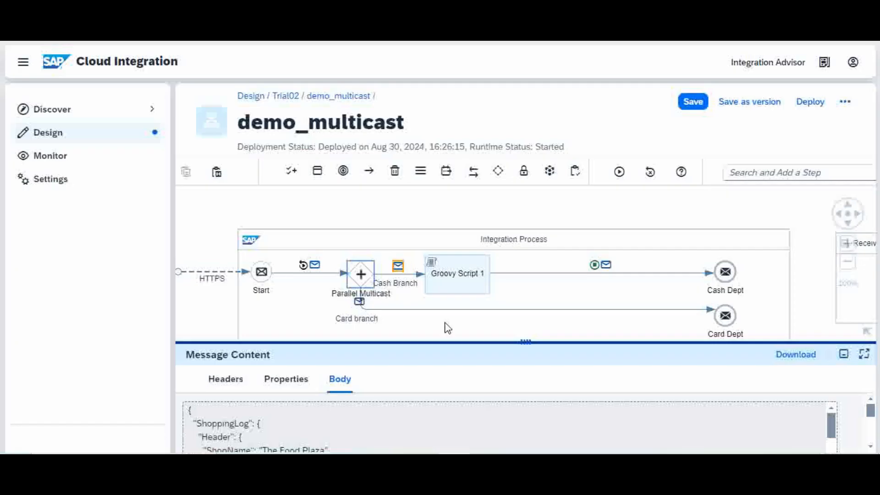
pyautogui.click(398, 269)
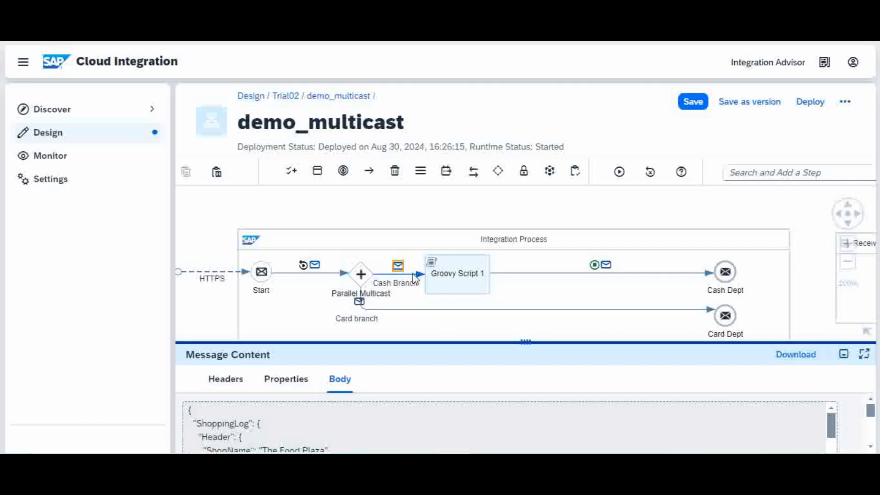
pyautogui.click(591, 290)
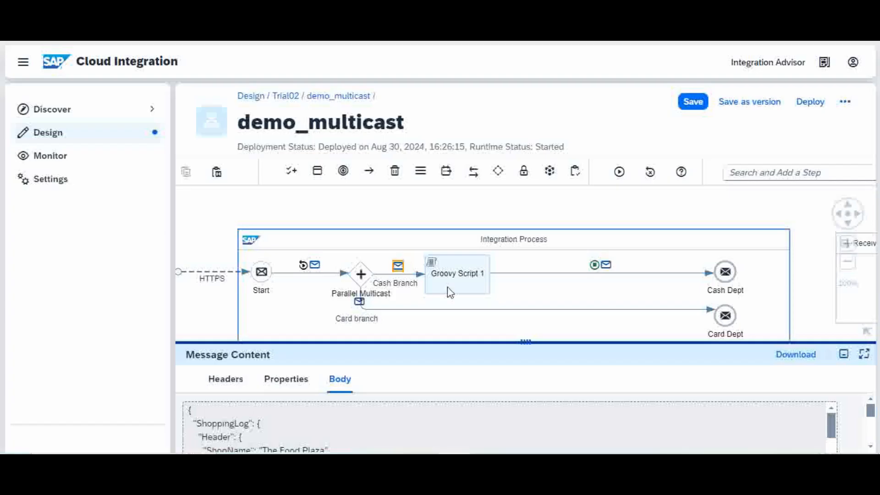
# - Inspect the full body of the simulated message between Groovy Script 1 and Cash Dept, including the card transaction summary
pyautogui.click(606, 266)
pyautogui.moveTo(379, 341); pyautogui.dragTo(408, 284)
pyautogui.click(339, 329)
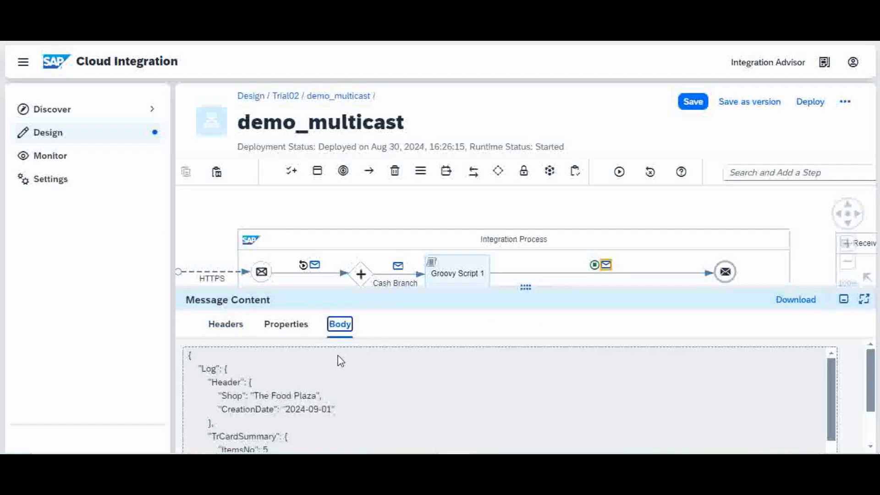
pyautogui.moveTo(875, 381); pyautogui.dragTo(875, 411)
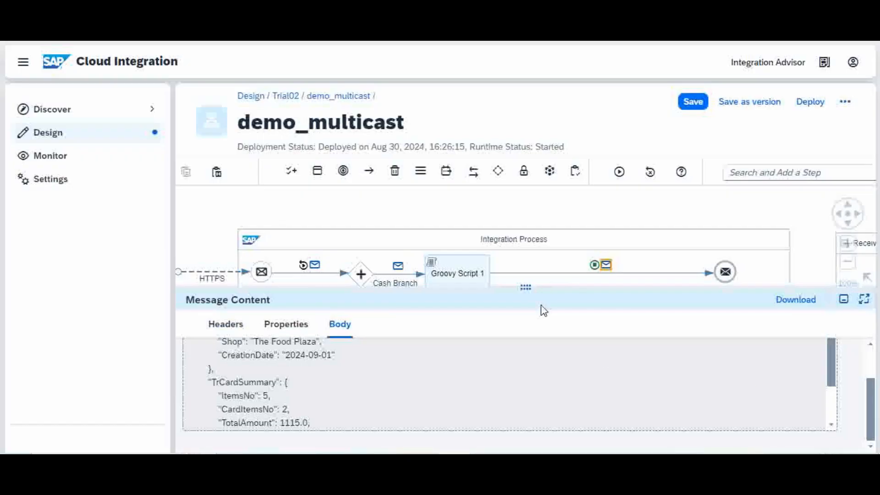
pyautogui.moveTo(552, 286); pyautogui.dragTo(565, 231)
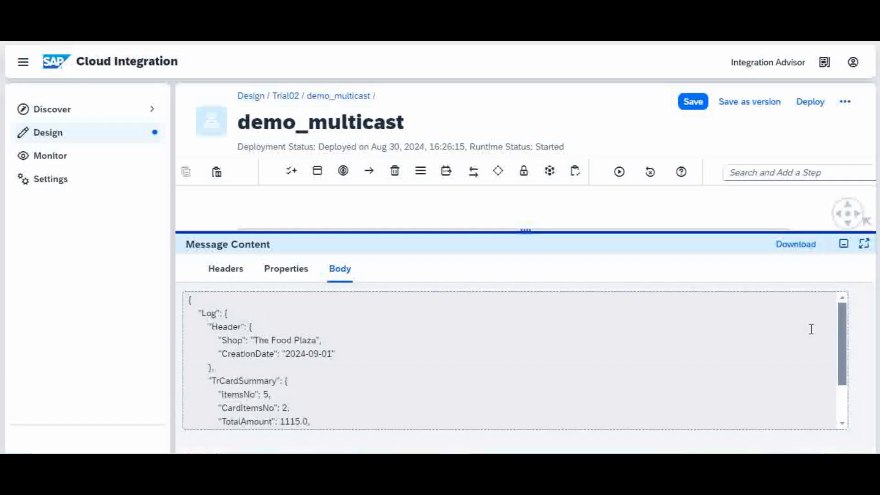
pyautogui.moveTo(843, 353); pyautogui.dragTo(846, 390)
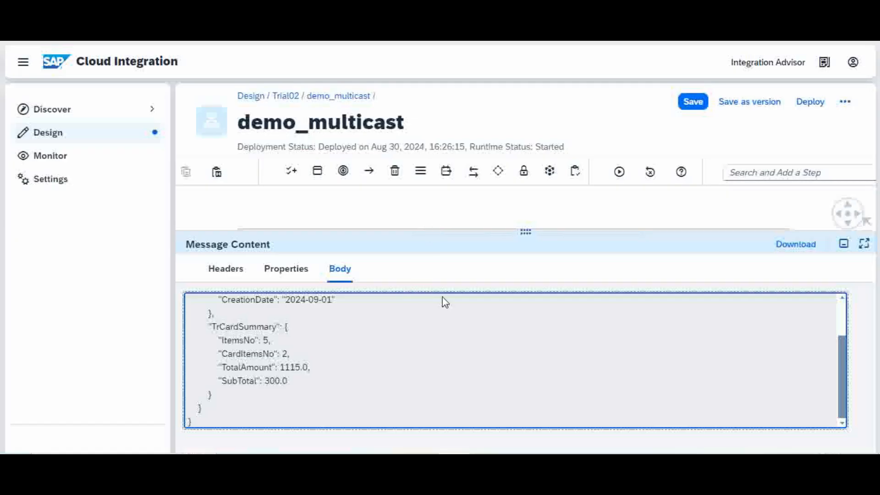
pyautogui.moveTo(443, 298); pyautogui.dragTo(444, 330)
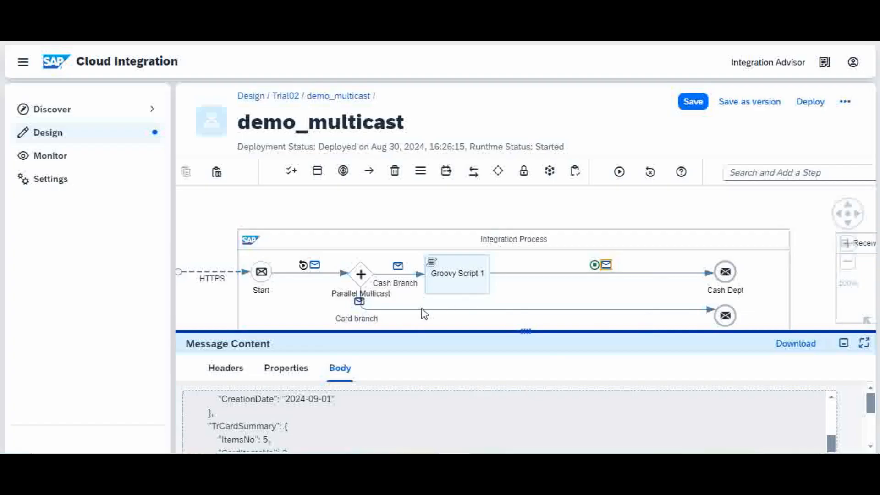
# - Check the body of the simulated message on the Card branch through to its last transaction
pyautogui.click(362, 310)
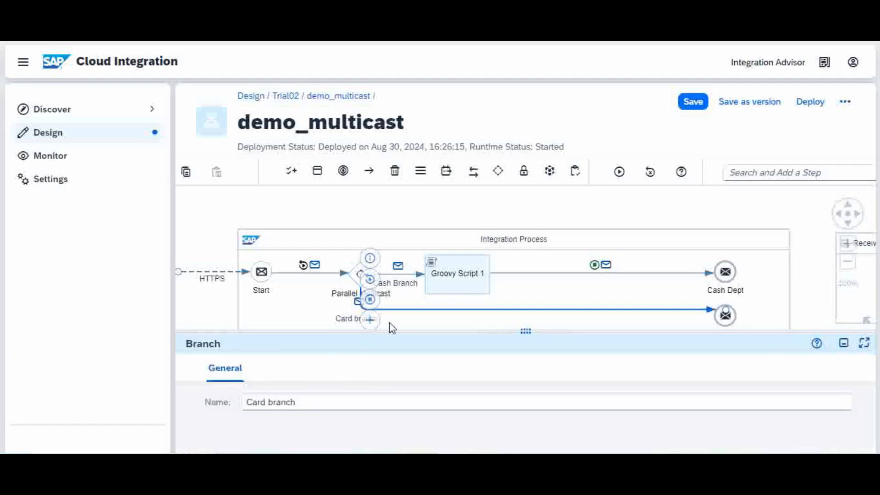
pyautogui.click(358, 302)
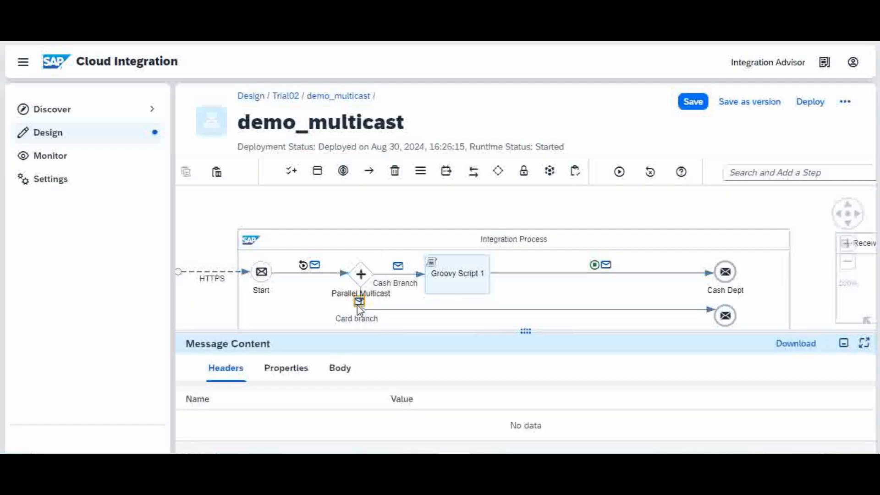
pyautogui.click(339, 368)
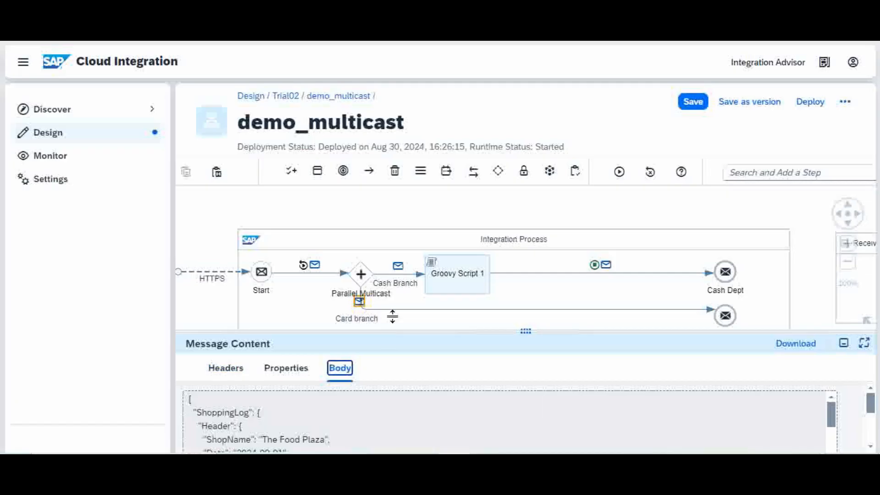
pyautogui.moveTo(393, 326); pyautogui.dragTo(424, 228)
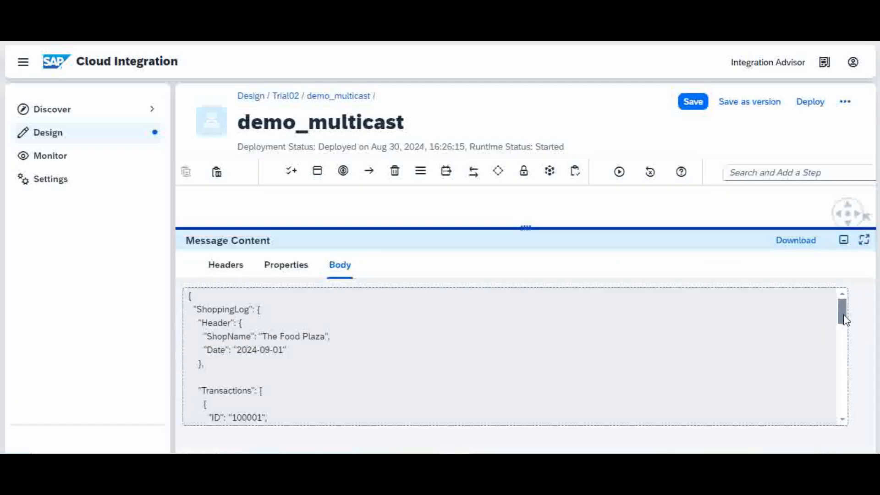
pyautogui.moveTo(842, 315); pyautogui.dragTo(832, 403)
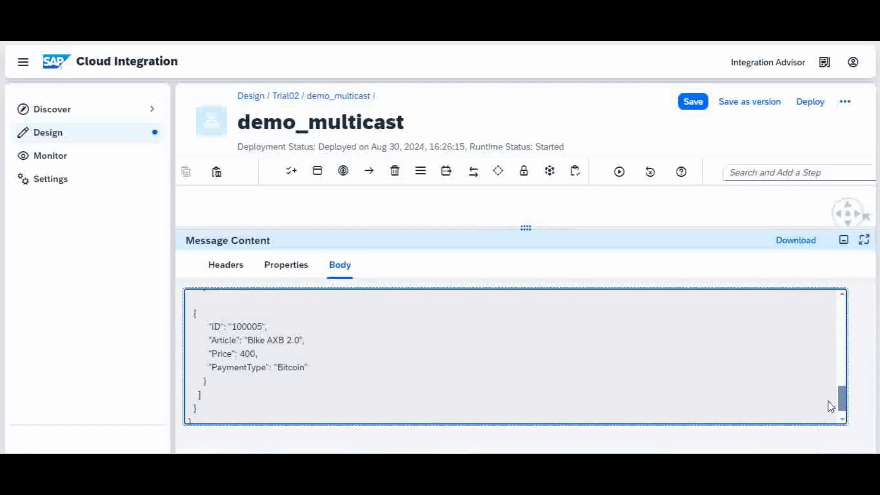
pyautogui.moveTo(575, 234); pyautogui.dragTo(572, 360)
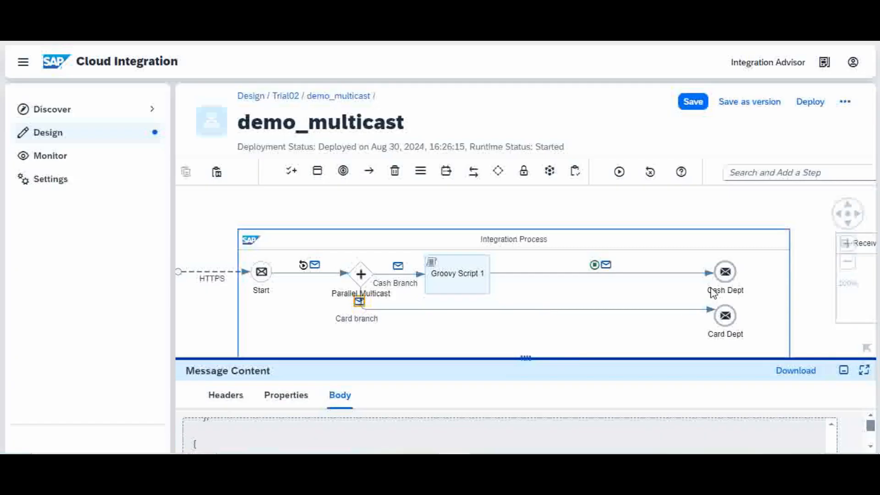
pyautogui.moveTo(597, 358); pyautogui.dragTo(598, 395)
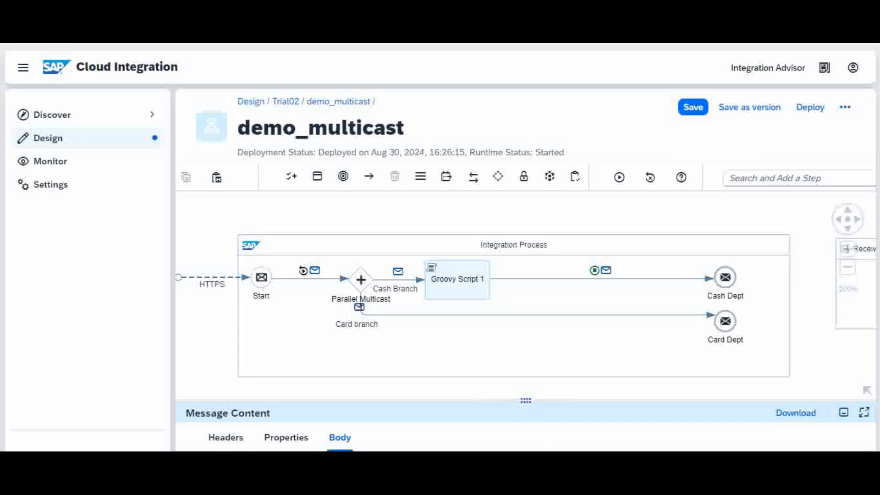
# - Review the transactions' payment types in the sample shopping log text file, and return to the integration flow
pyautogui.moveTo(519, 456)
pyautogui.click(459, 442)
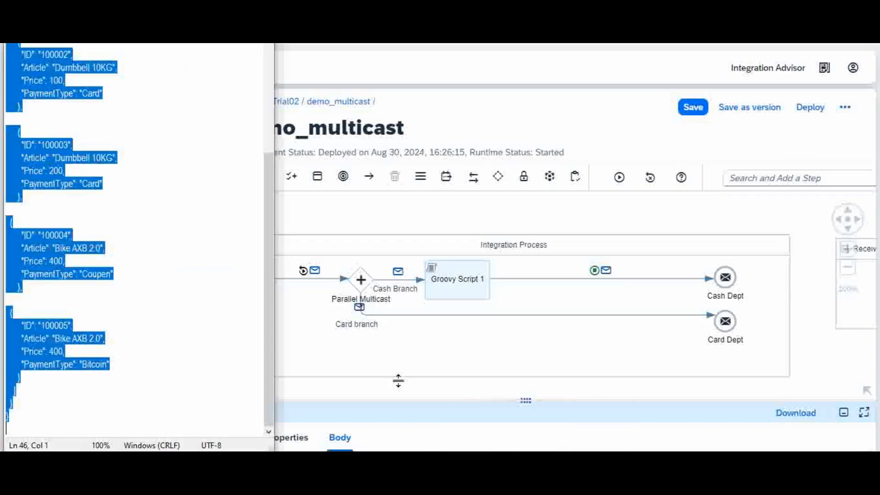
pyautogui.click(106, 217)
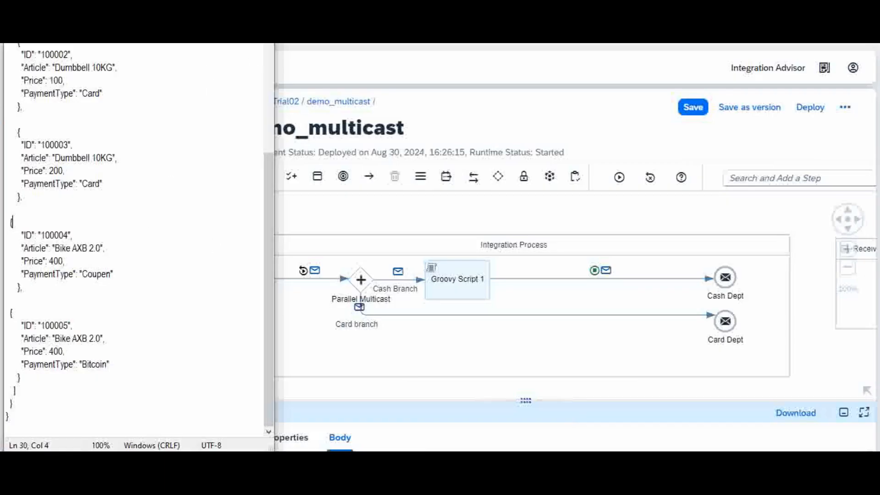
pyautogui.click(616, 422)
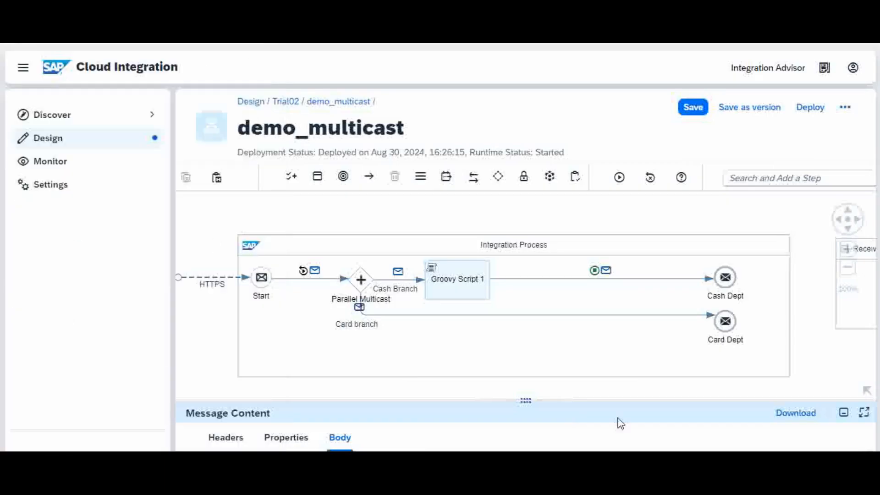
pyautogui.click(549, 345)
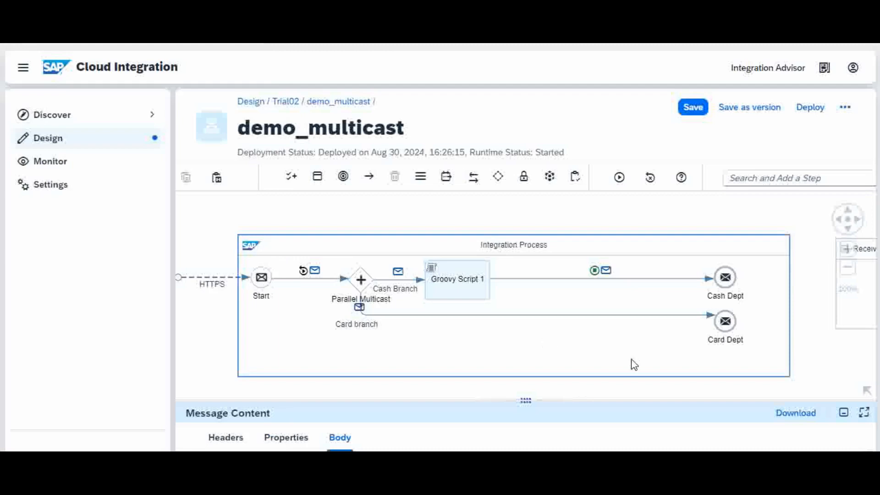
# - Move the Integration Process pool up and extend its lower edge to make room for another branch
pyautogui.click(640, 393)
pyautogui.click(777, 294)
pyautogui.moveTo(594, 241); pyautogui.dragTo(591, 208)
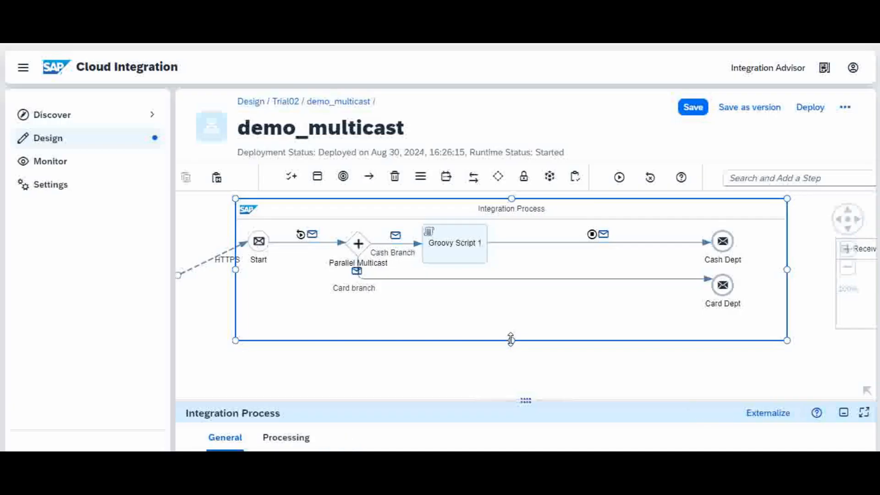
pyautogui.moveTo(511, 341); pyautogui.dragTo(520, 381)
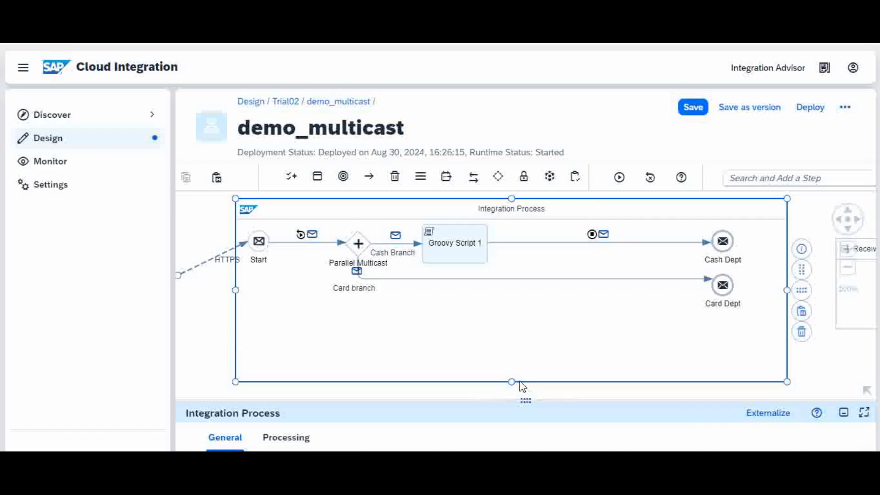
# - Add an End Message event below Card Dept in the Integration Process
pyautogui.click(343, 177)
pyautogui.click(362, 251)
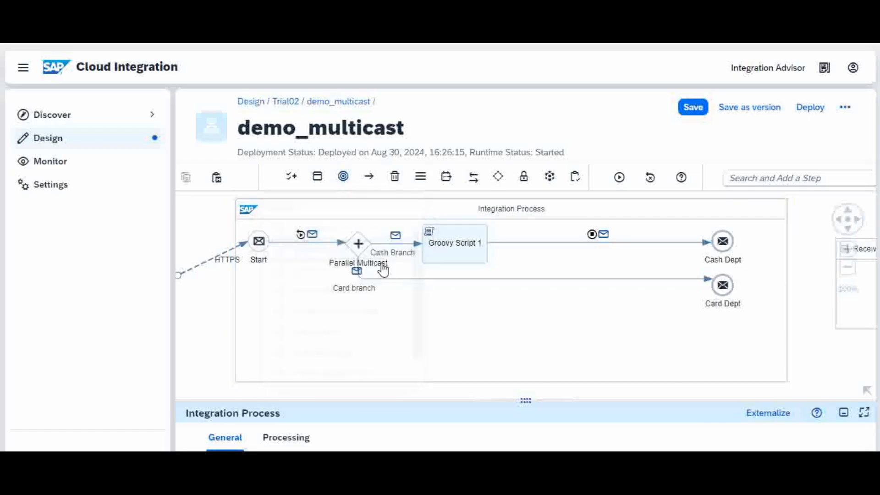
pyautogui.click(722, 333)
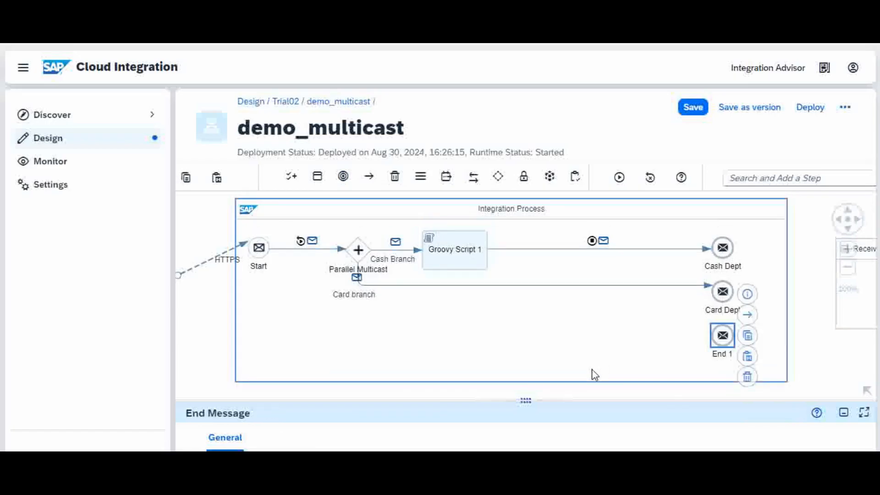
# - Rename the end event below Card Dept as Coupen
pyautogui.moveTo(367, 403); pyautogui.dragTo(386, 338)
pyautogui.click(316, 408)
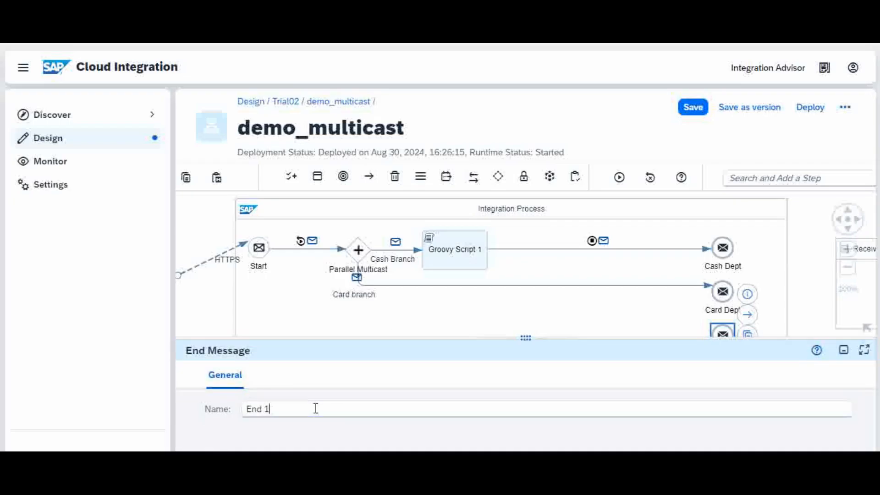
pyautogui.press('BackSpace')
pyautogui.press('BackSpace')
pyautogui.press('BackSpace')
pyautogui.press('BackSpace')
pyautogui.press('BackSpace')
pyautogui.write('Coupen')
pyautogui.click(204, 310)
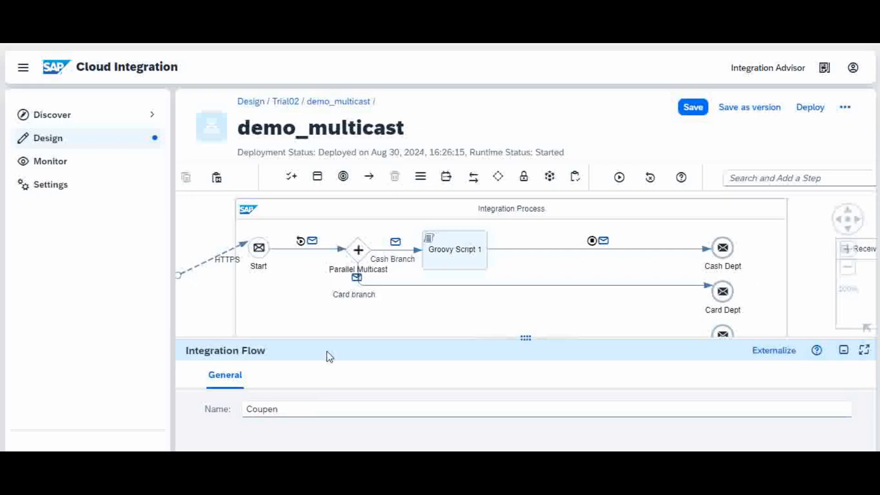
pyautogui.moveTo(525, 338); pyautogui.dragTo(528, 373)
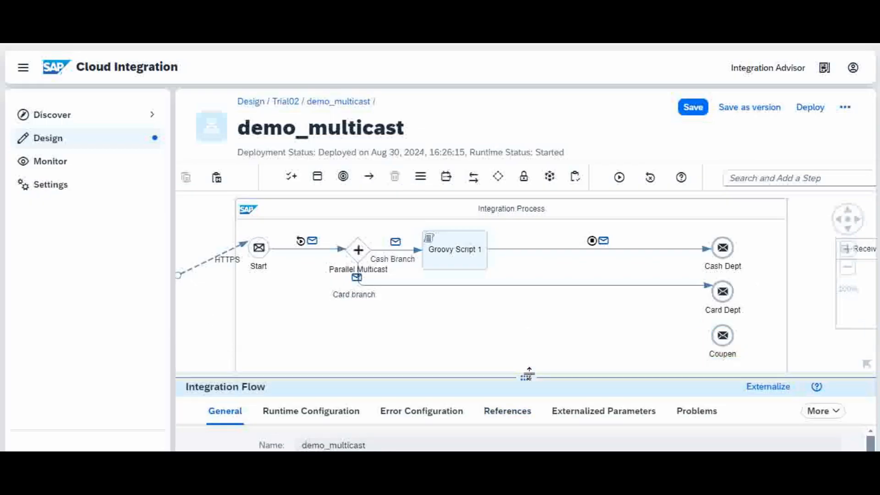
# - Connect Parallel Multicast to the Coupen end event, routing the new branch below the Card branch
pyautogui.click(365, 255)
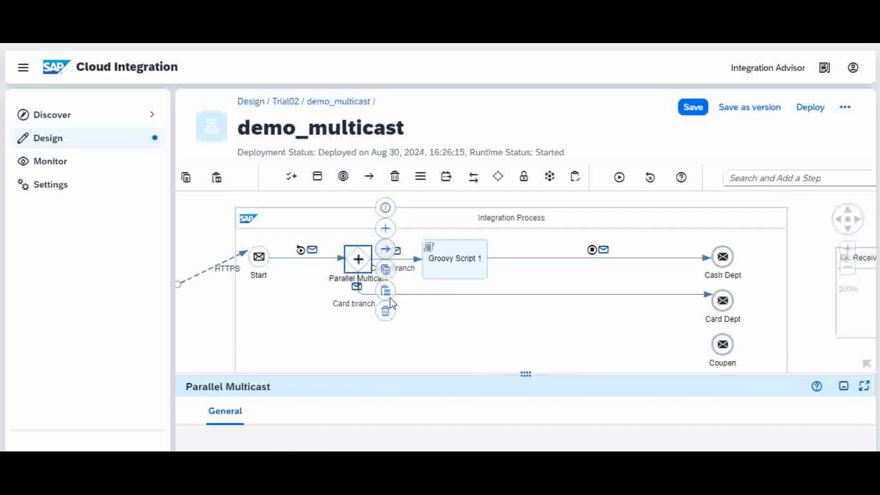
pyautogui.moveTo(386, 251); pyautogui.dragTo(713, 346)
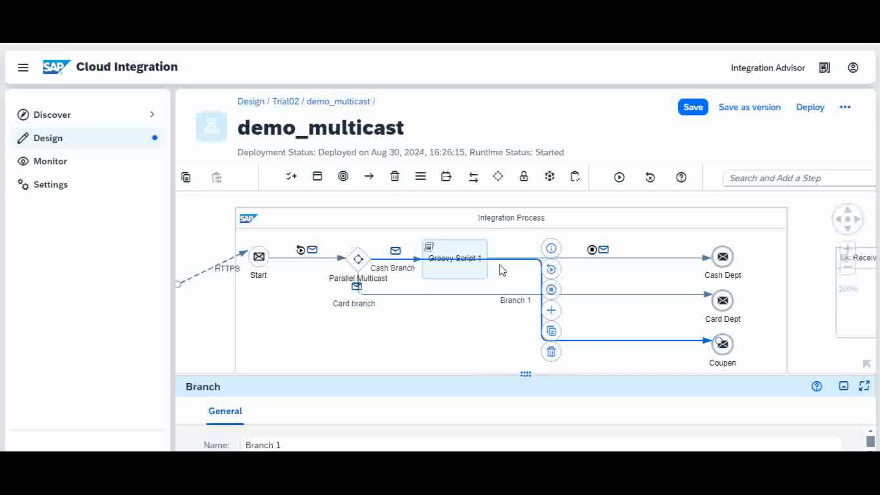
pyautogui.moveTo(500, 269); pyautogui.dragTo(494, 349)
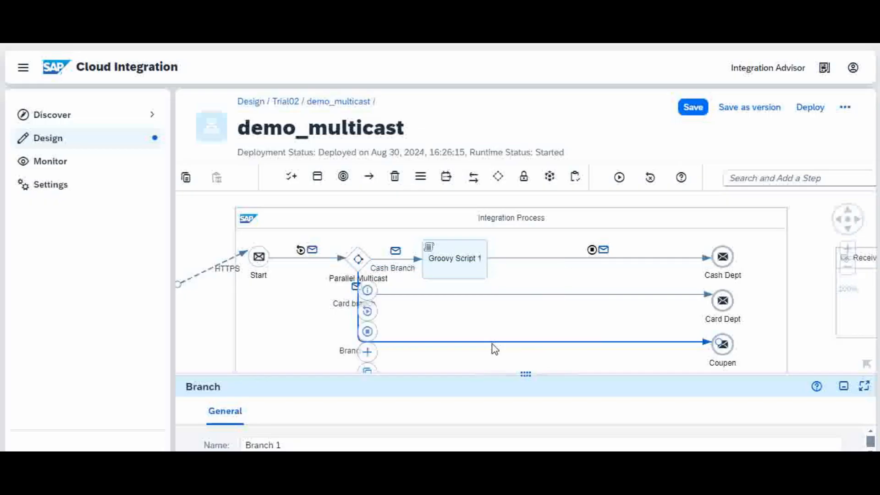
pyautogui.click(295, 318)
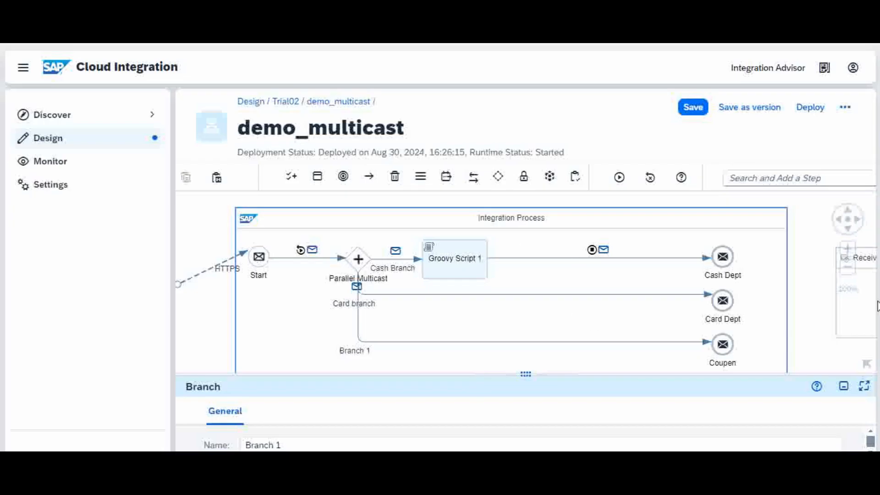
pyautogui.moveTo(628, 373); pyautogui.dragTo(622, 407)
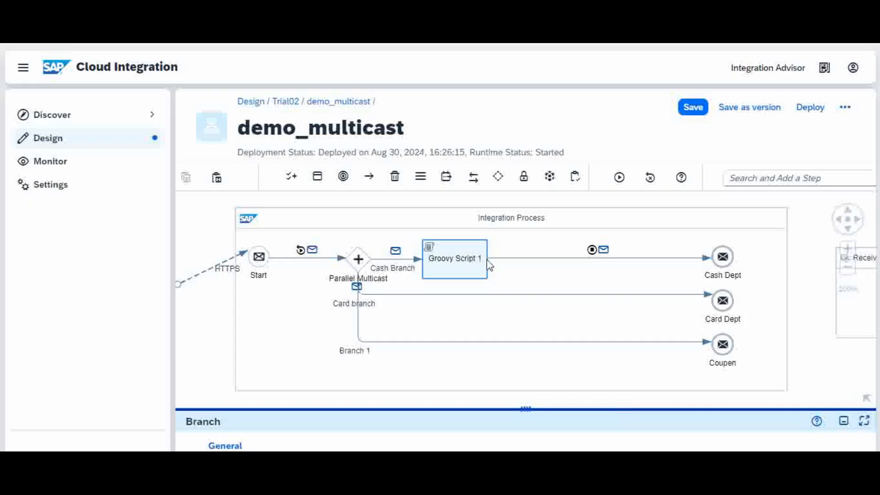
# - Move Groovy Script 1 along the Cash Branch closer to Cash Dept, and save the integration flow
pyautogui.moveTo(474, 261); pyautogui.dragTo(534, 254)
pyautogui.click(527, 275)
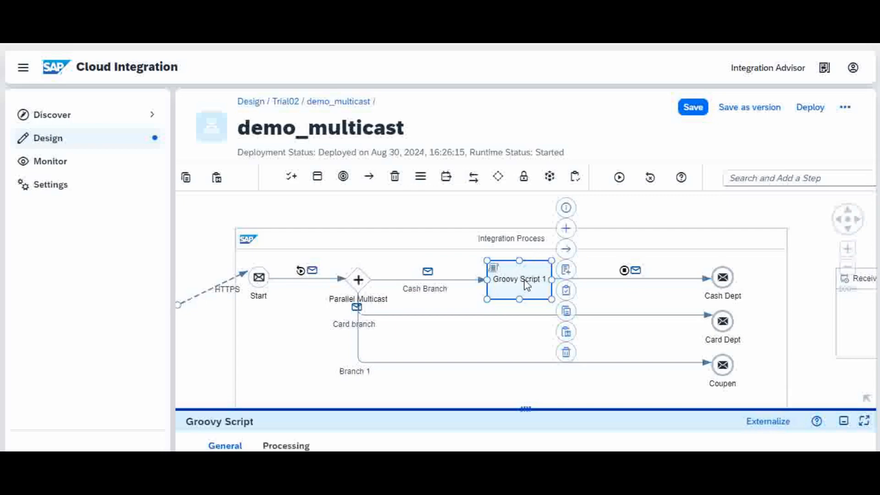
pyautogui.click(693, 109)
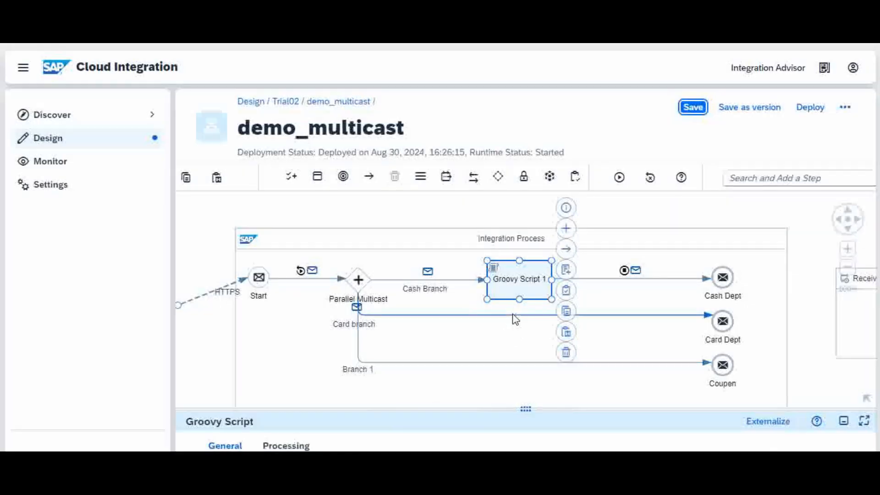
# - Add a Groovy Script step to the Card branch, align it beneath Groovy Script 1, and save the flow
pyautogui.click(513, 315)
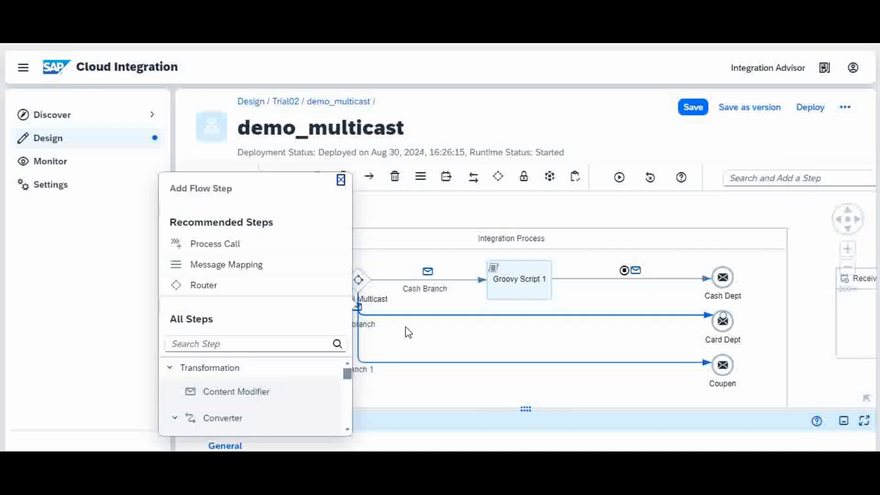
pyautogui.click(232, 344)
pyautogui.write('groov')
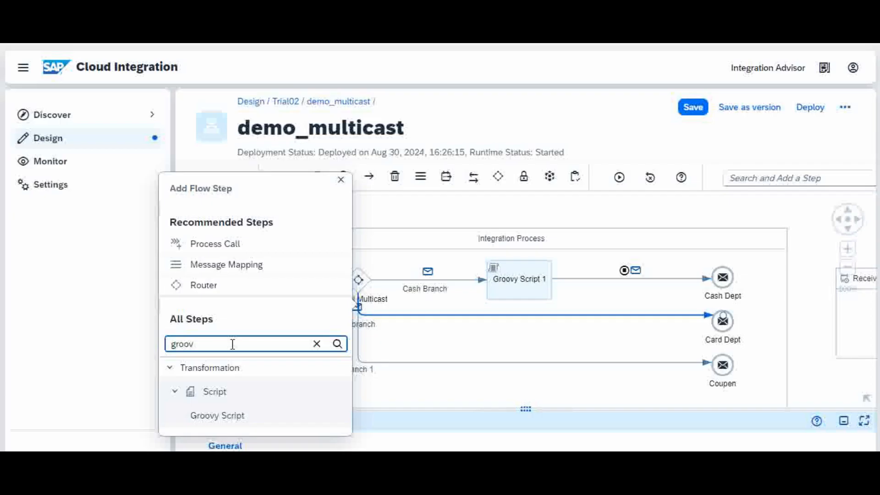
pyautogui.click(244, 422)
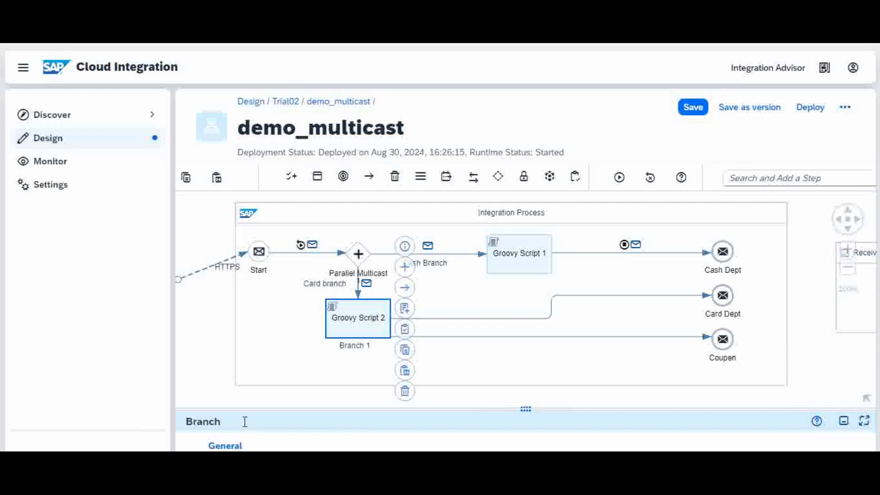
pyautogui.moveTo(372, 325); pyautogui.dragTo(535, 317)
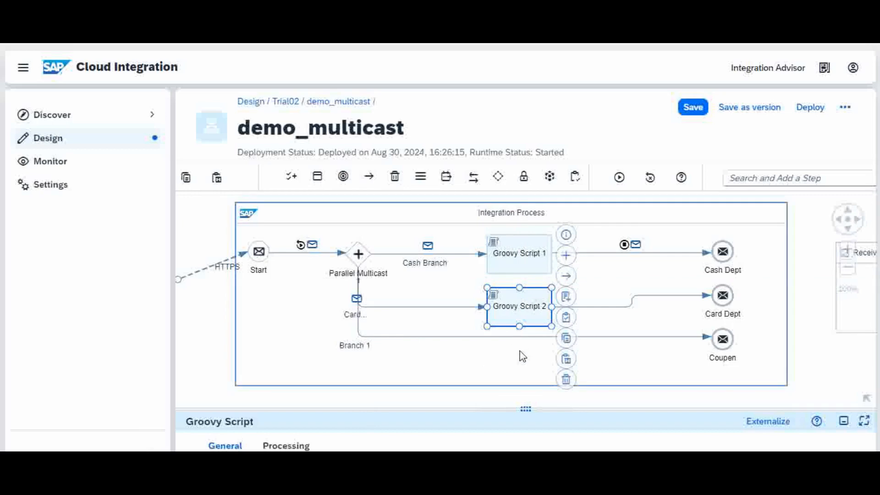
pyautogui.click(692, 109)
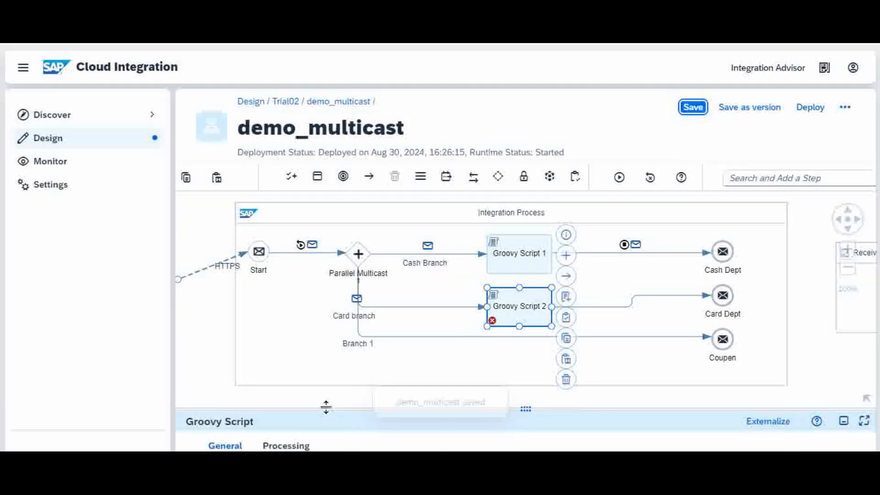
# - Open the processing settings of Groovy Script 2 and create a new script file for it
pyautogui.moveTo(324, 406); pyautogui.dragTo(342, 362)
pyautogui.click(297, 405)
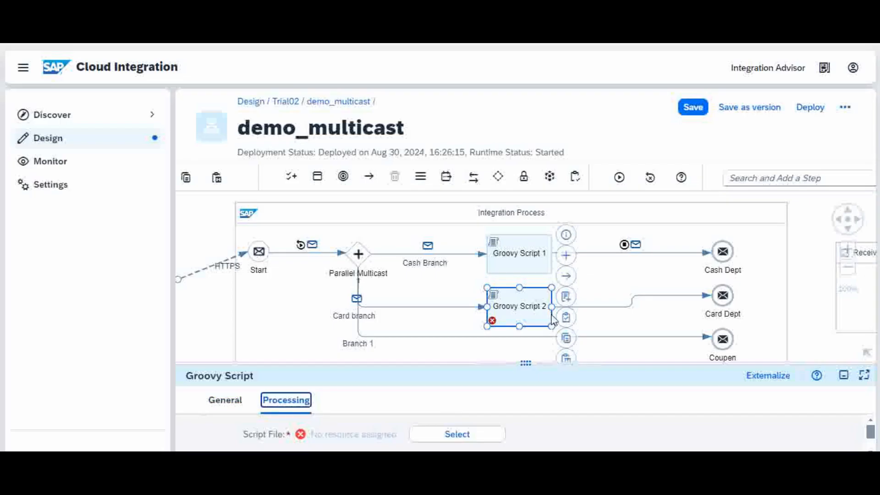
pyautogui.click(569, 304)
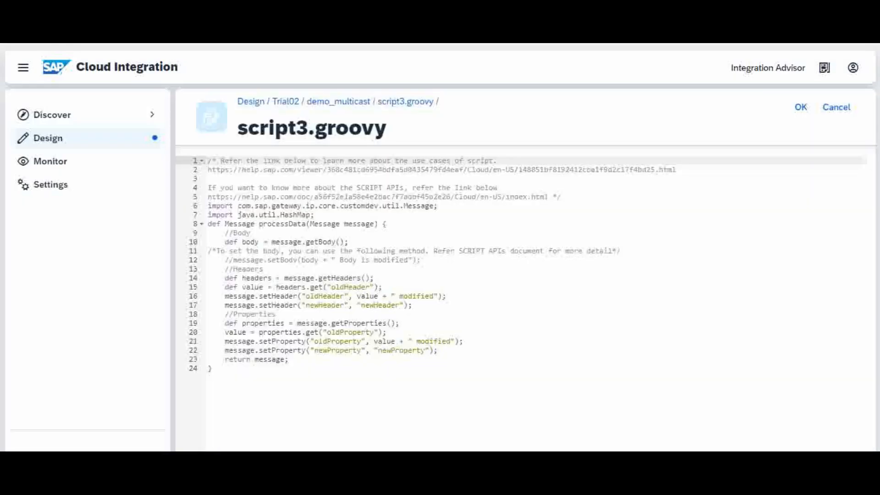
# - Switch to the example Groovy text file in Notepad, copy its entire card summary code, and return to the script editor
pyautogui.moveTo(518, 465)
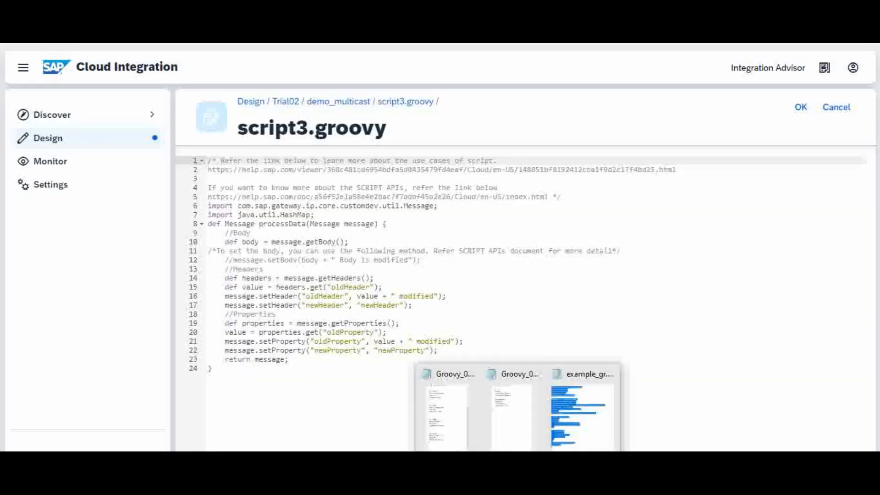
pyautogui.click(599, 438)
pyautogui.click(243, 405)
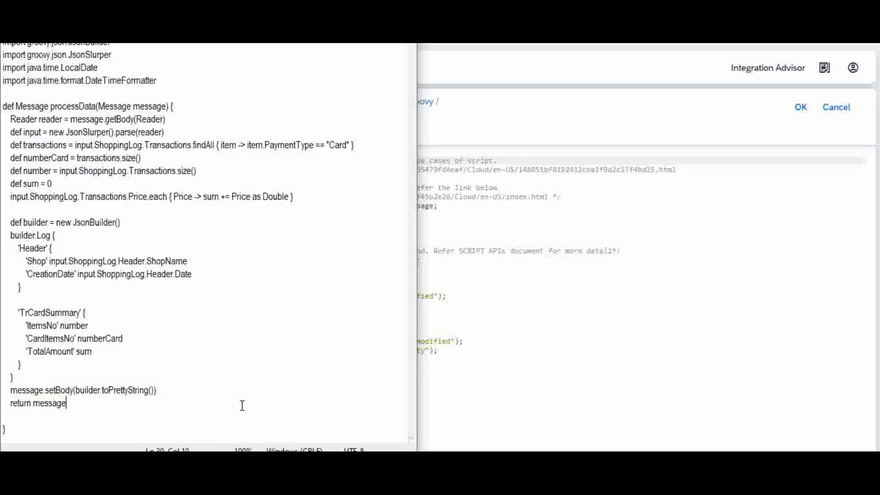
pyautogui.click(46, 429)
pyautogui.hotkey('ctrl', 'a')
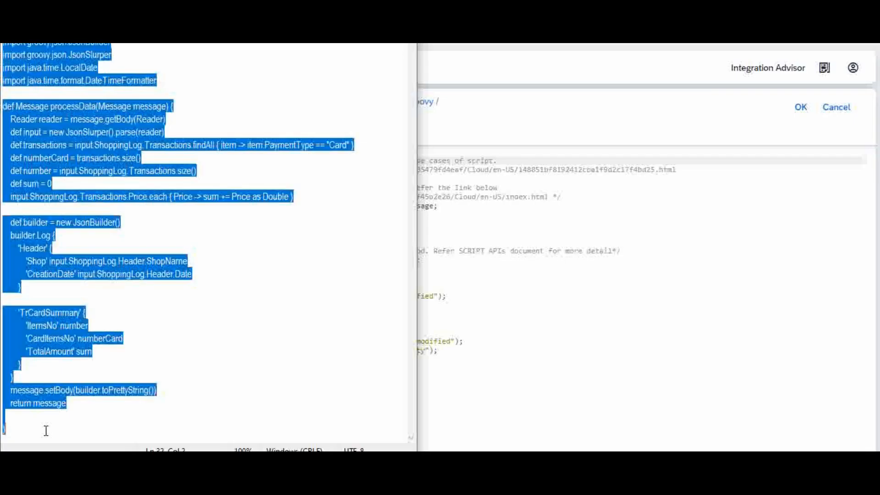
pyautogui.click(453, 430)
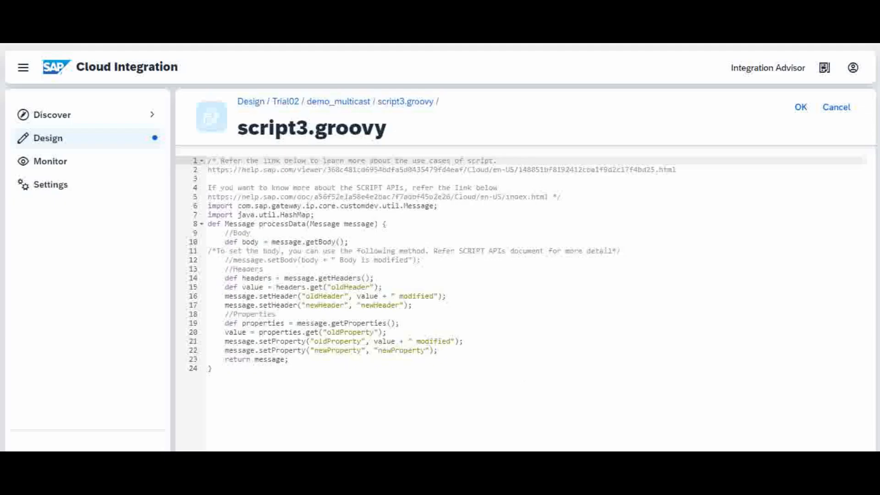
# - Replace the template code below the opening comment in script3.groovy with the copied card summary code
pyautogui.click(284, 416)
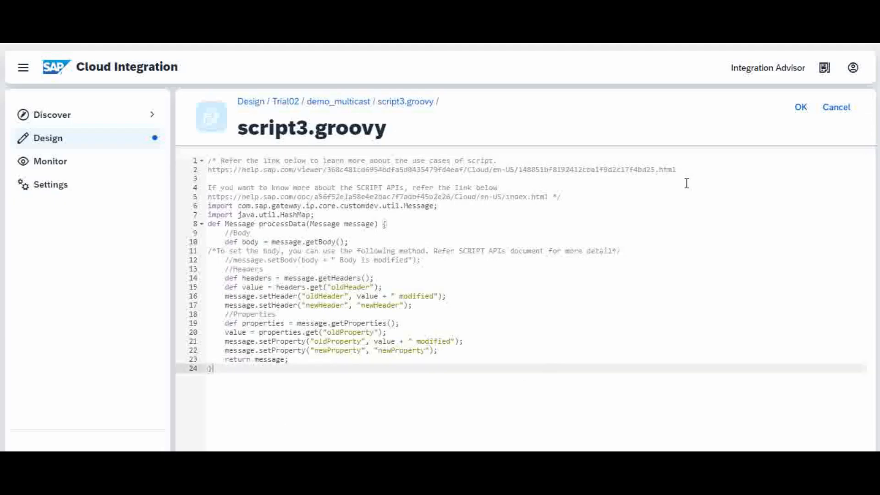
pyautogui.click(597, 198)
pyautogui.press('Return')
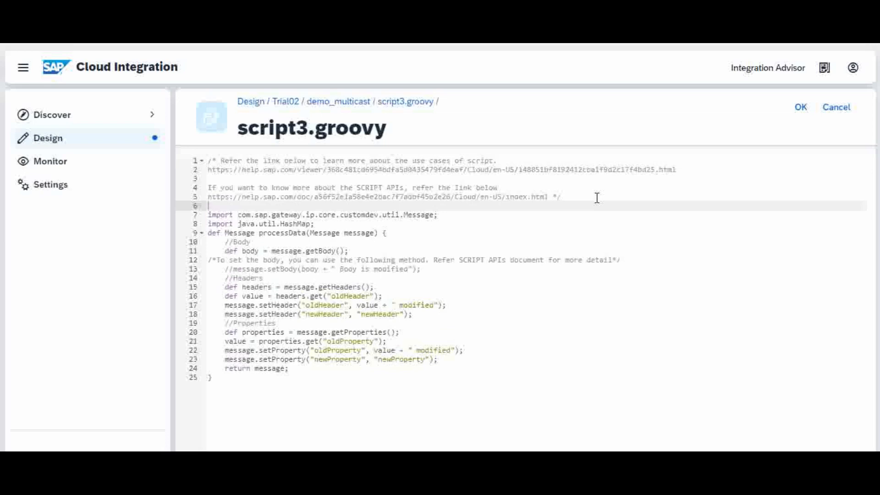
pyautogui.hotkey('shift', 'Down')
pyautogui.hotkey('shift', 'Down')
pyautogui.hotkey('shift', 'Down')
pyautogui.hotkey('ctrl', 'shift', 'End')
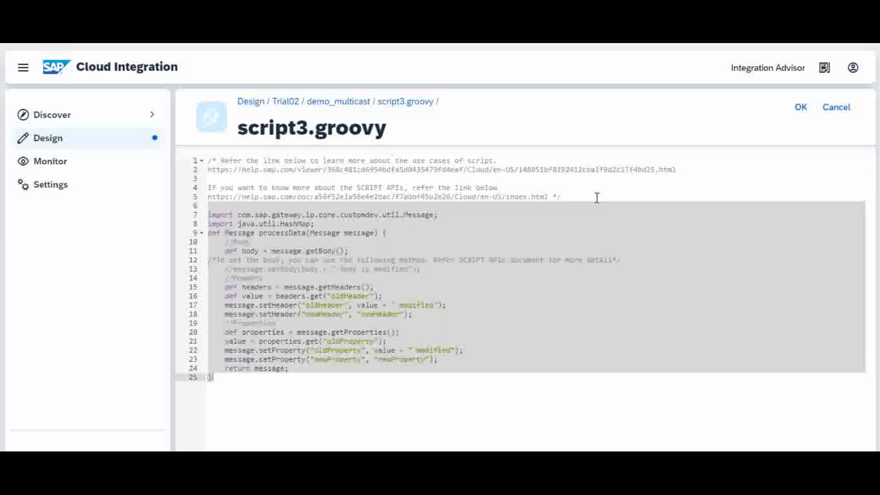
pyautogui.press('Delete')
pyautogui.press('BackSpace')
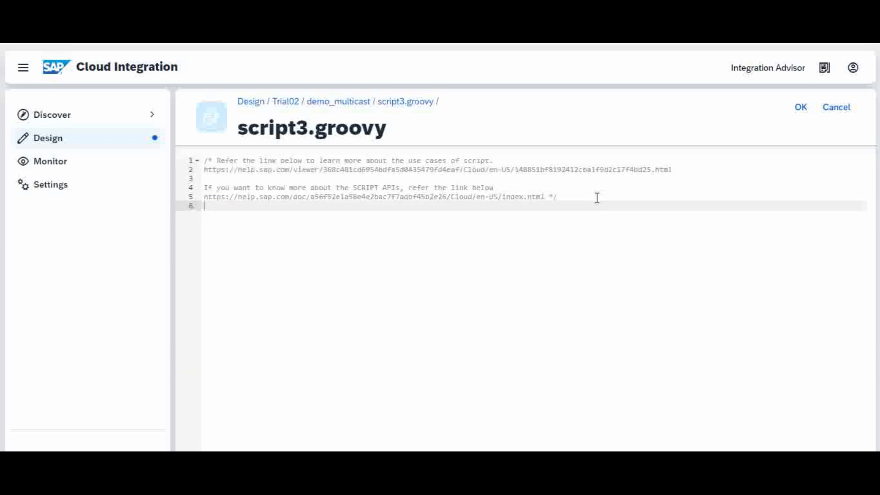
pyautogui.press('Return')
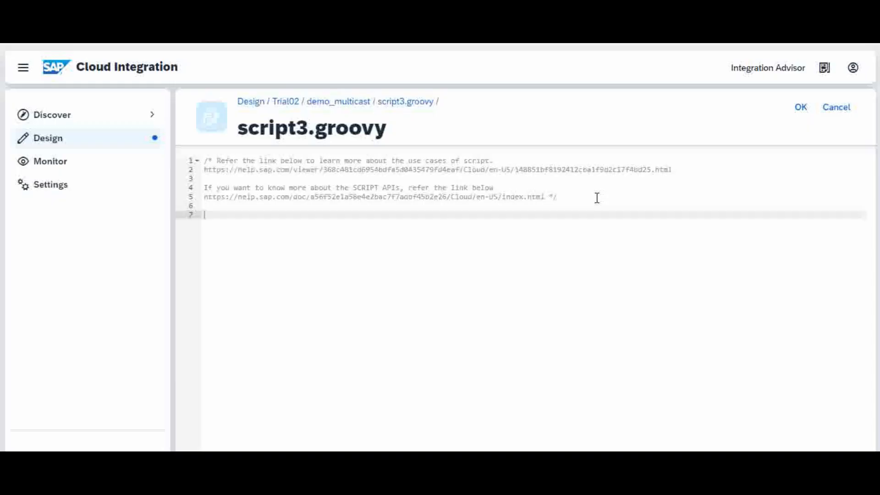
pyautogui.hotkey('ctrl', 'v')
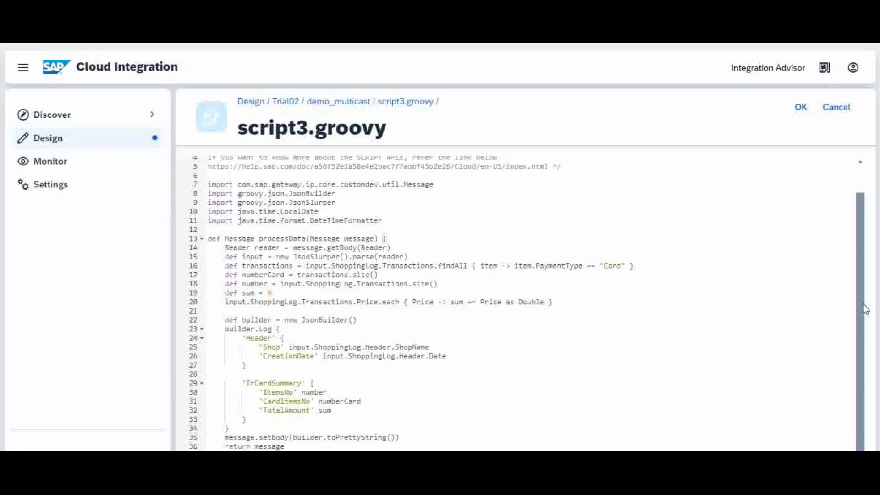
# - Declare a second total with "def csum = 0" directly below the sum declaration
pyautogui.click(698, 263)
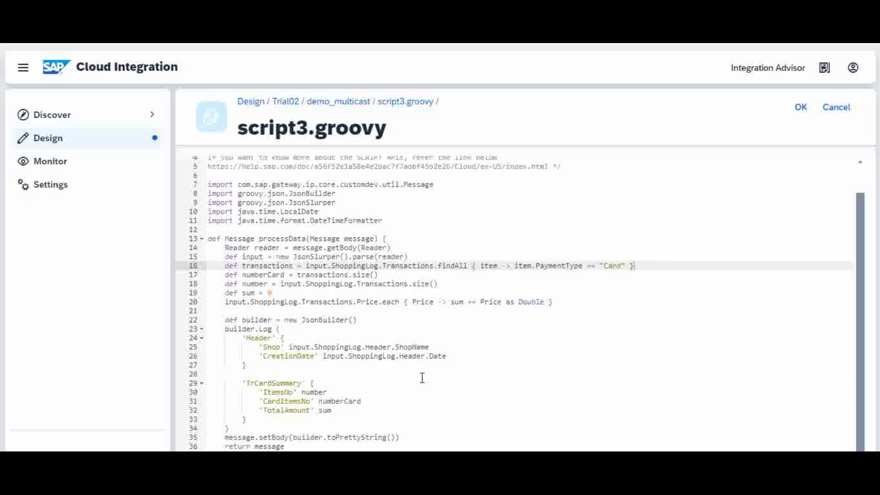
pyautogui.click(302, 294)
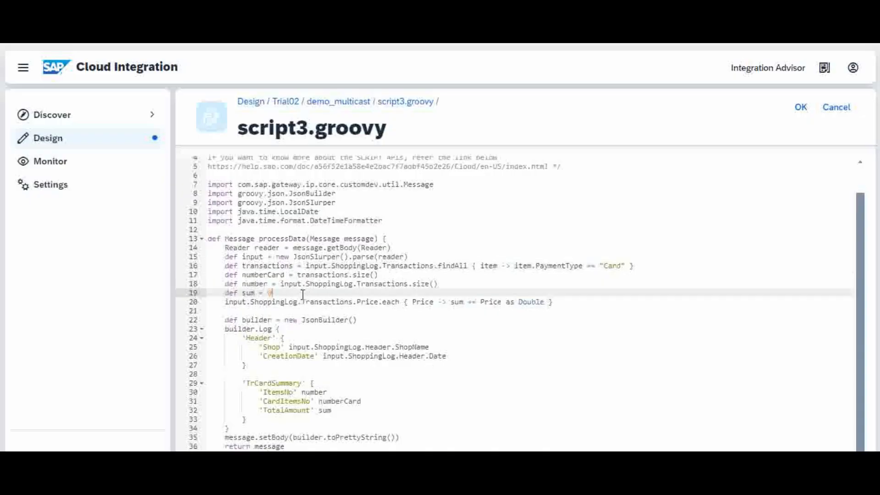
pyautogui.press('Return')
pyautogui.write('de')
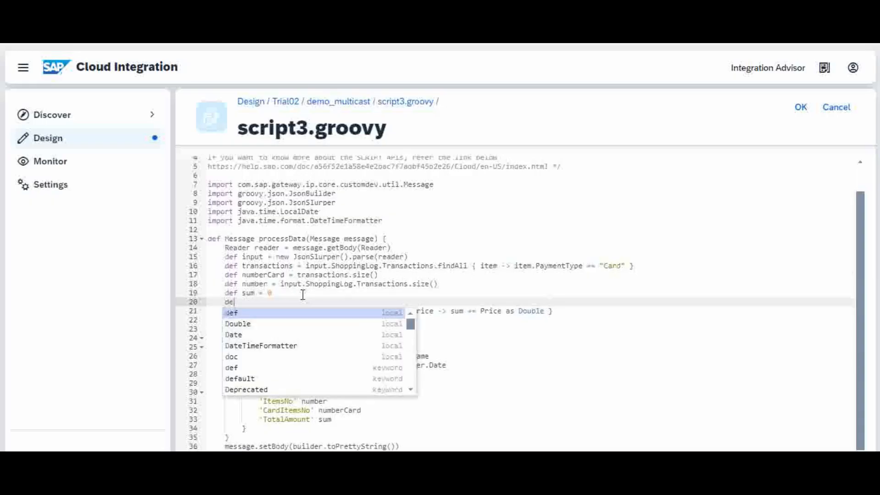
pyautogui.write('f csum ')
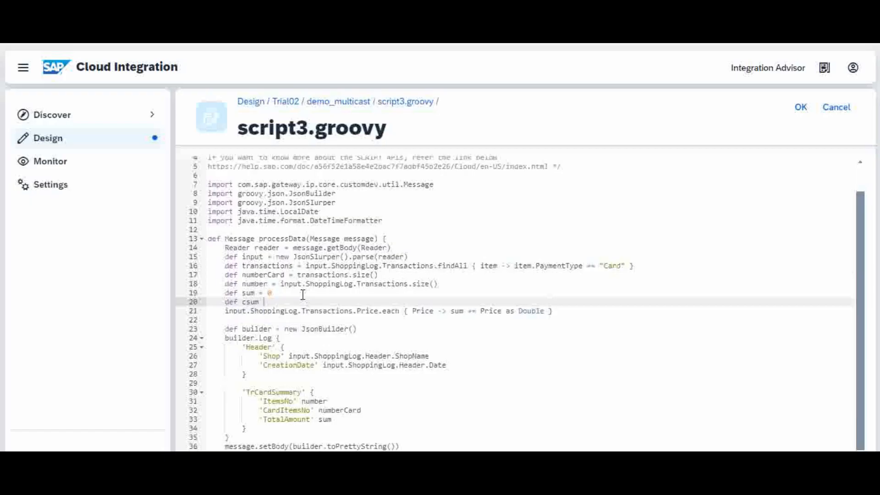
pyautogui.write('= 0')
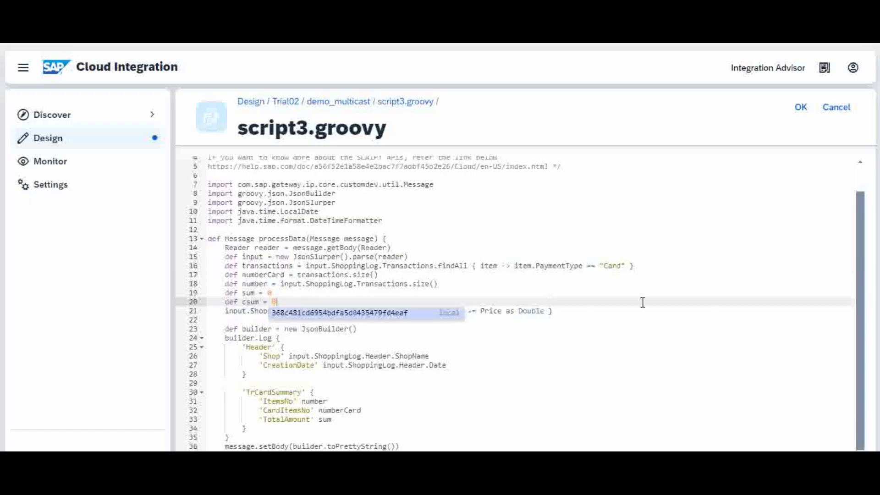
# - Below the existing price loop, add "transactions.Price.each { Price -> sum += Price as Double }" by reusing parts of the code above
pyautogui.click(579, 310)
pyautogui.press('Return')
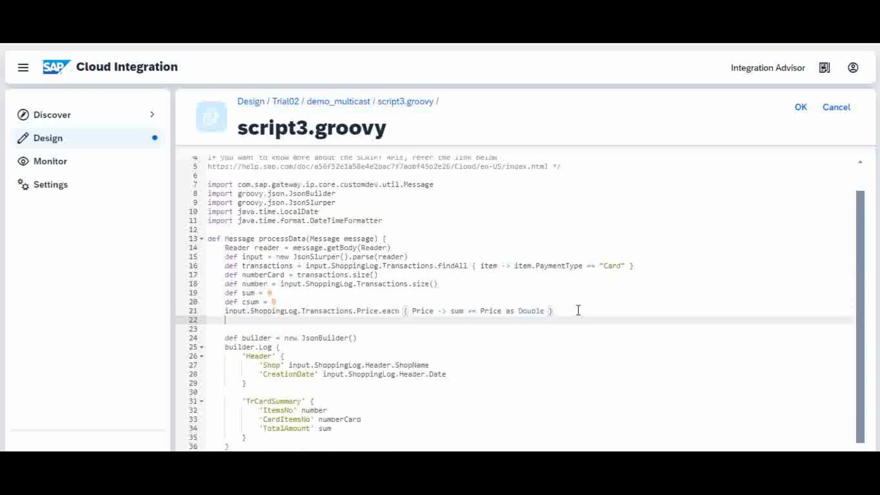
pyautogui.doubleClick(282, 266)
pyautogui.hotkey('ctrl', 'c')
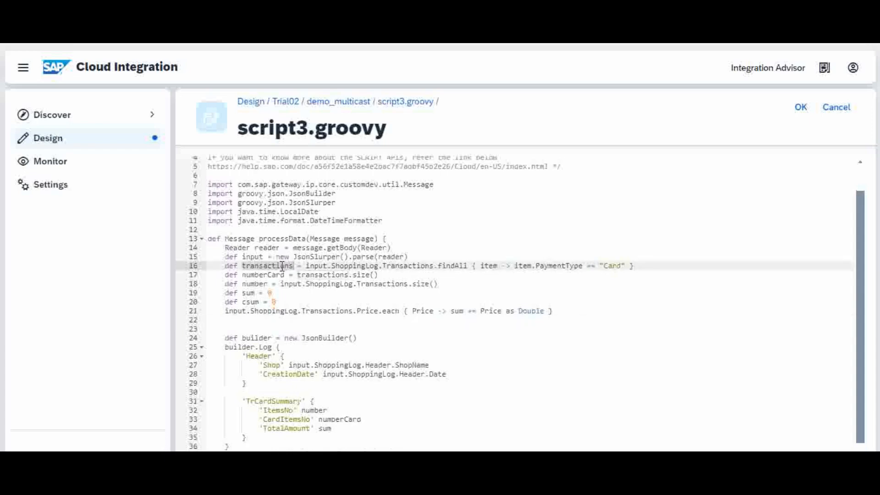
pyautogui.click(285, 328)
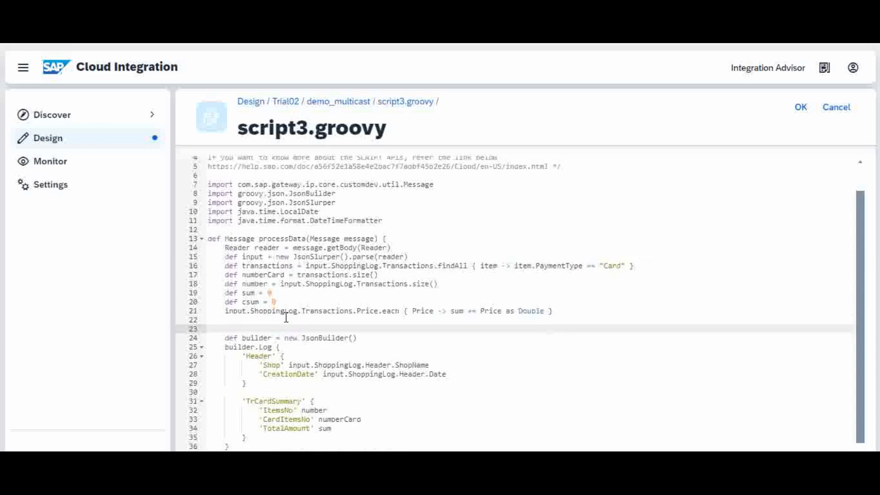
pyautogui.click(286, 319)
pyautogui.hotkey('ctrl', 'v')
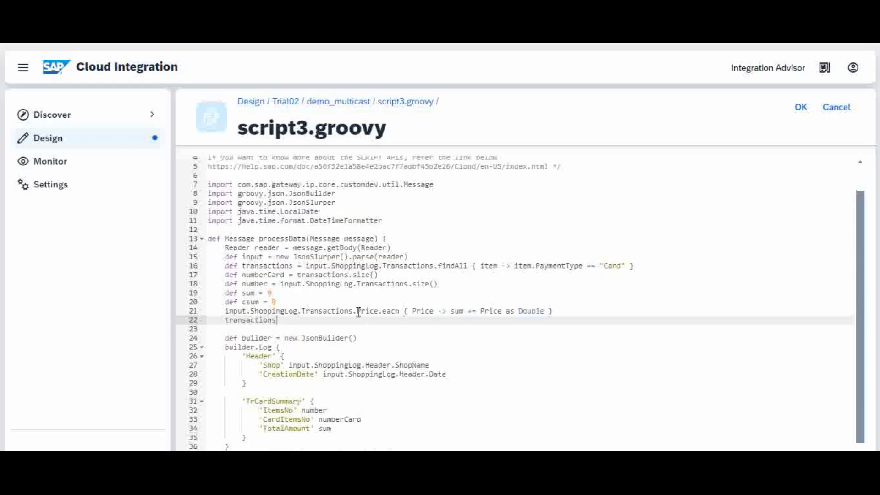
pyautogui.moveTo(358, 312); pyautogui.dragTo(566, 310)
pyautogui.hotkey('ctrl', 'c')
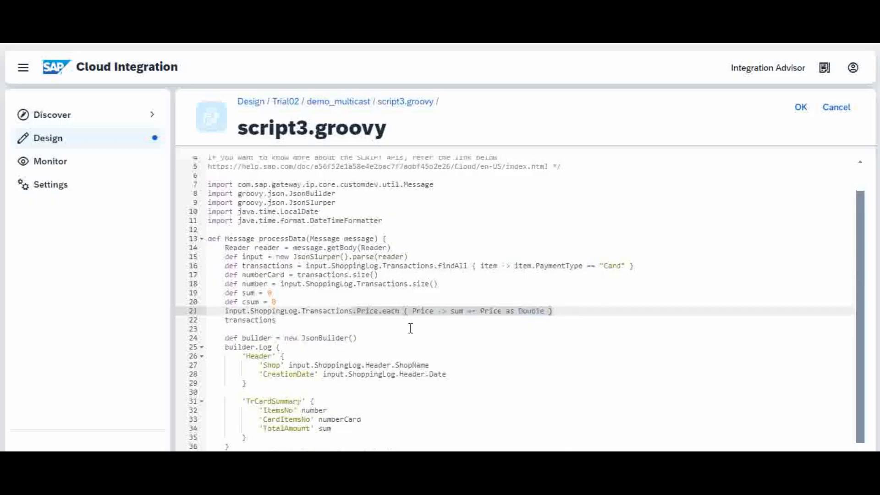
pyautogui.click(306, 323)
pyautogui.write('.')
pyautogui.hotkey('ctrl', 'v')
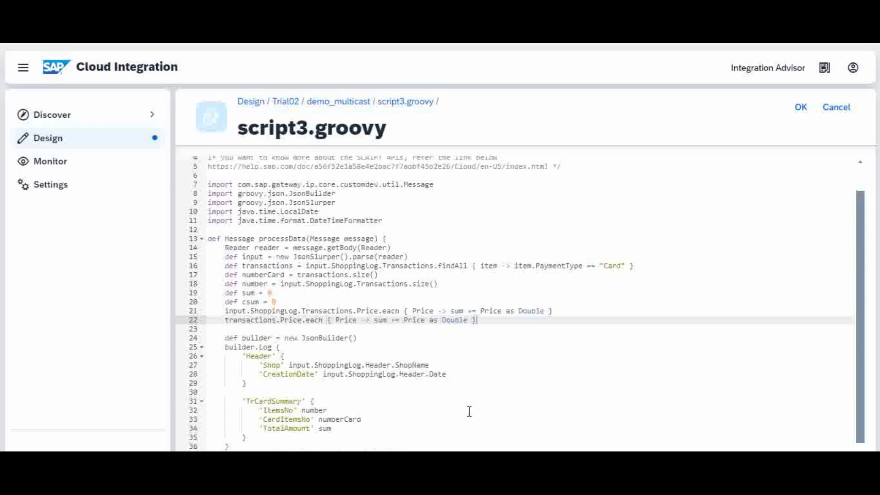
# - Add a 'CardTotal' csum entry below 'TotalAmount' in the TrCardSummary block, and accept the script
pyautogui.moveTo(860, 350); pyautogui.dragTo(857, 362)
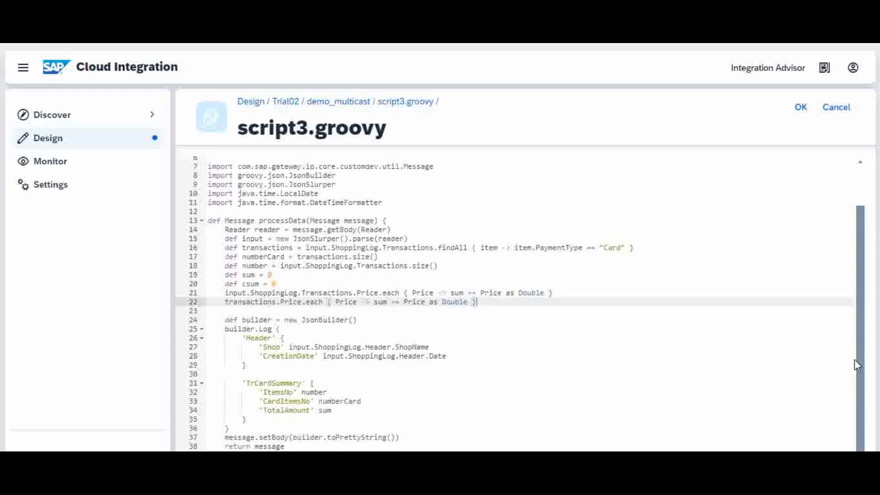
pyautogui.click(383, 419)
pyautogui.click(389, 408)
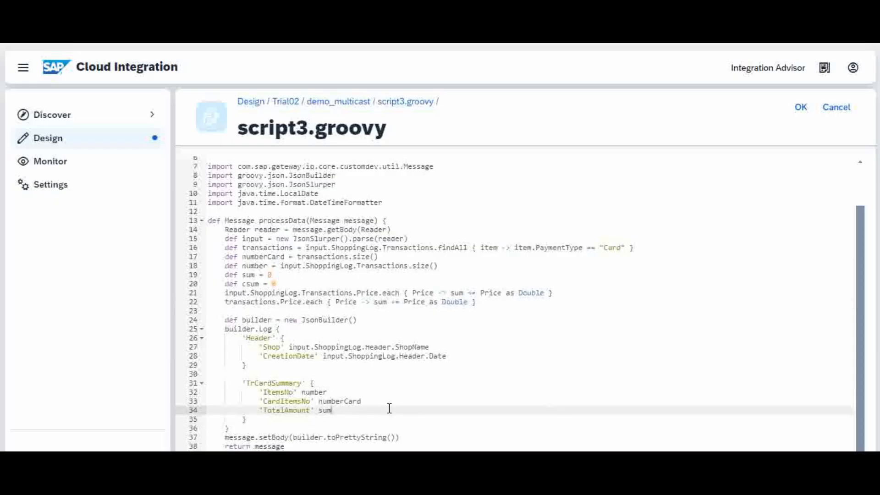
pyautogui.press('Return')
pyautogui.write("'")
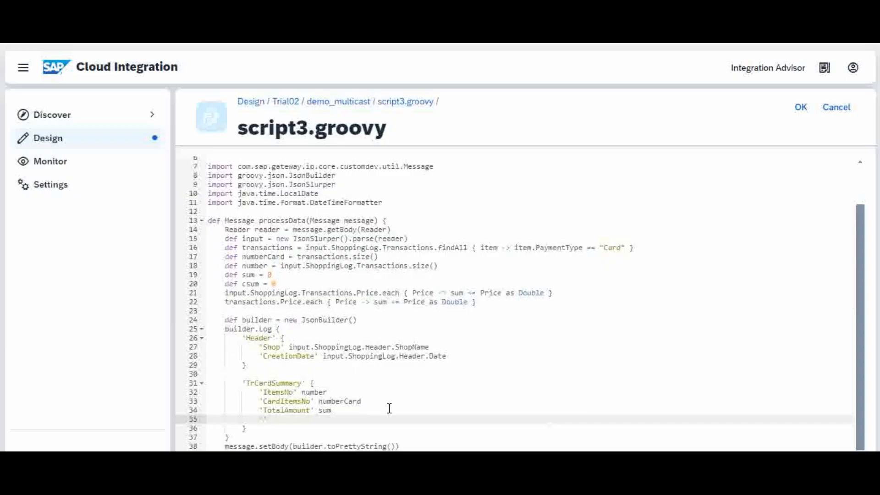
pyautogui.write('Card Total')
pyautogui.press('BackSpace')
pyautogui.press('BackSpace')
pyautogui.press('BackSpace')
pyautogui.press('BackSpace')
pyautogui.press('BackSpace')
pyautogui.press('BackSpace')
pyautogui.write("Trtal' c")
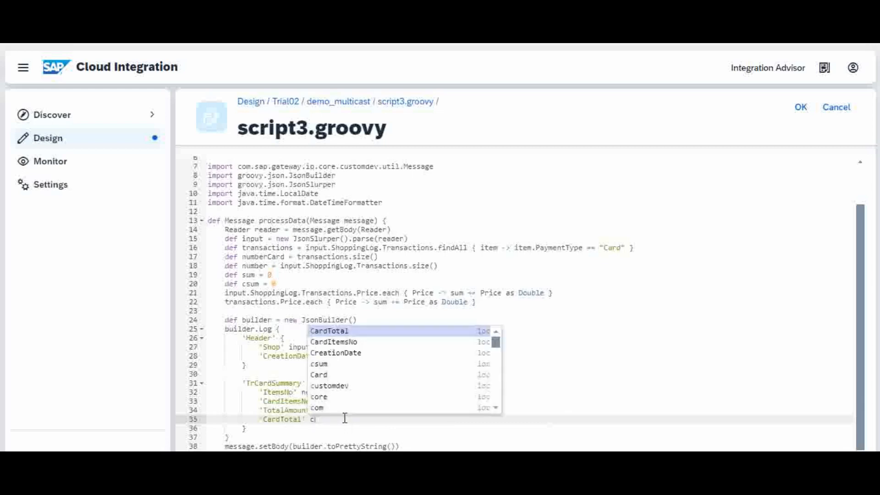
pyautogui.write('sum')
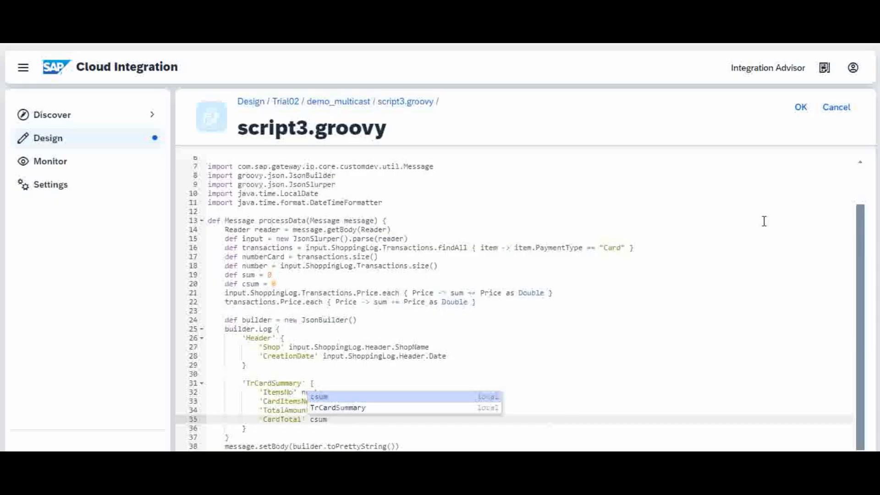
pyautogui.click(748, 209)
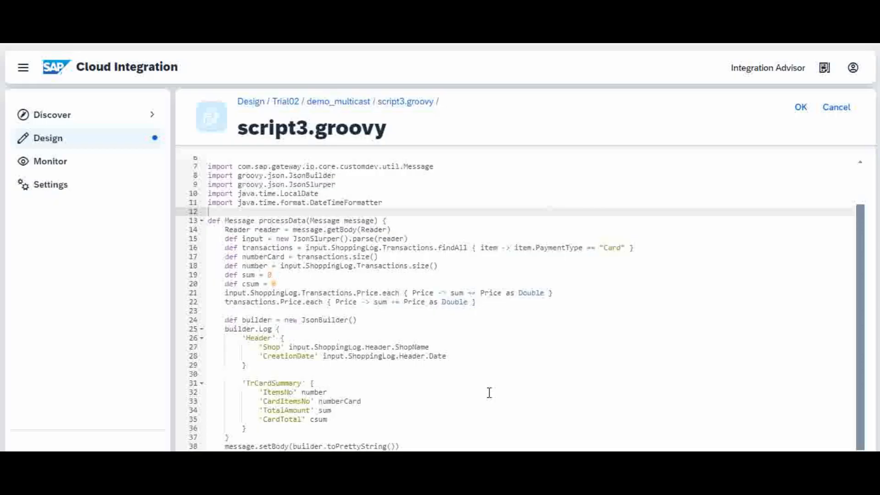
pyautogui.click(802, 108)
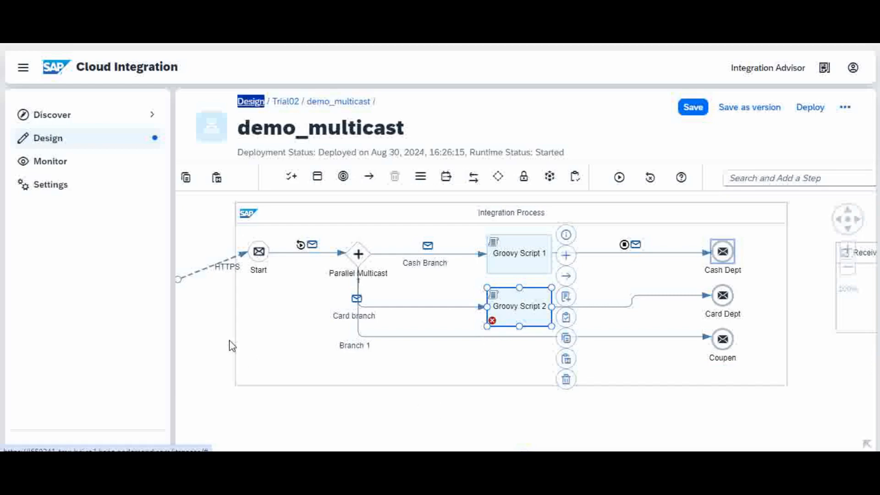
# - Check the problems reported for the integration flow
pyautogui.click(214, 338)
pyautogui.click(293, 321)
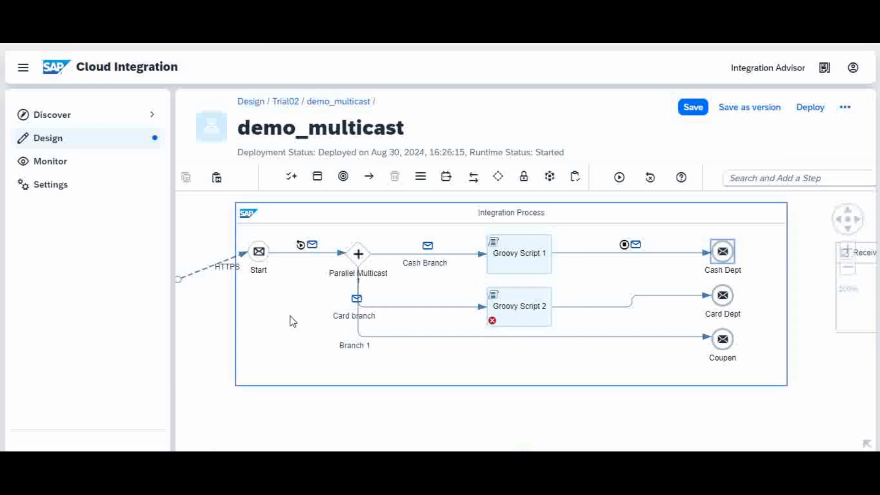
pyautogui.moveTo(362, 448); pyautogui.dragTo(415, 330)
pyautogui.click(696, 280)
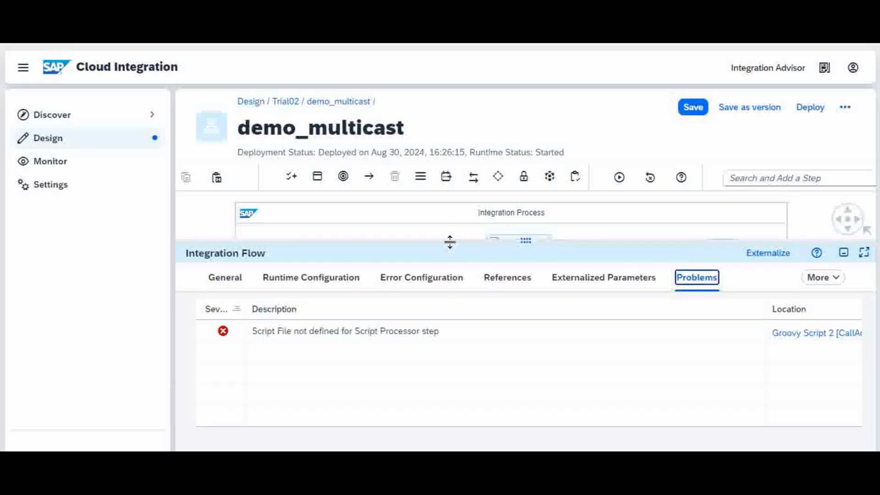
pyautogui.moveTo(454, 241); pyautogui.dragTo(460, 366)
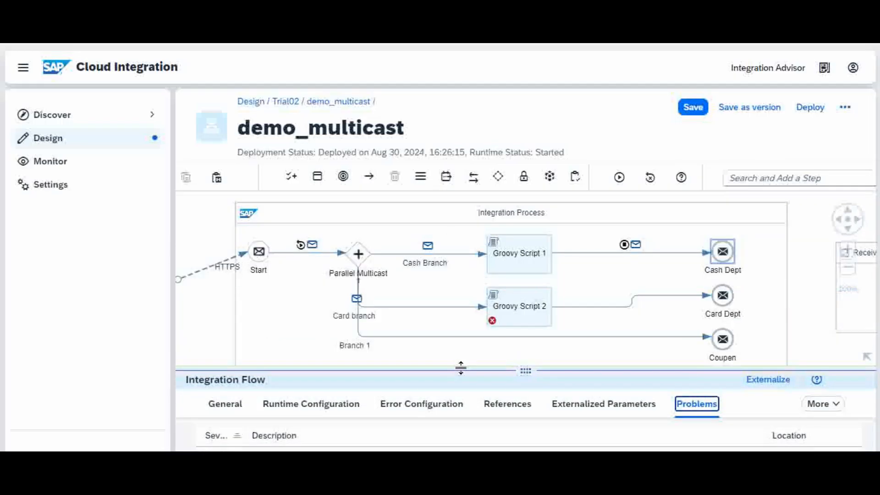
# - Open the script3.groovy file assigned to the Groovy Script 2 step for editing
pyautogui.click(519, 309)
pyautogui.click(520, 310)
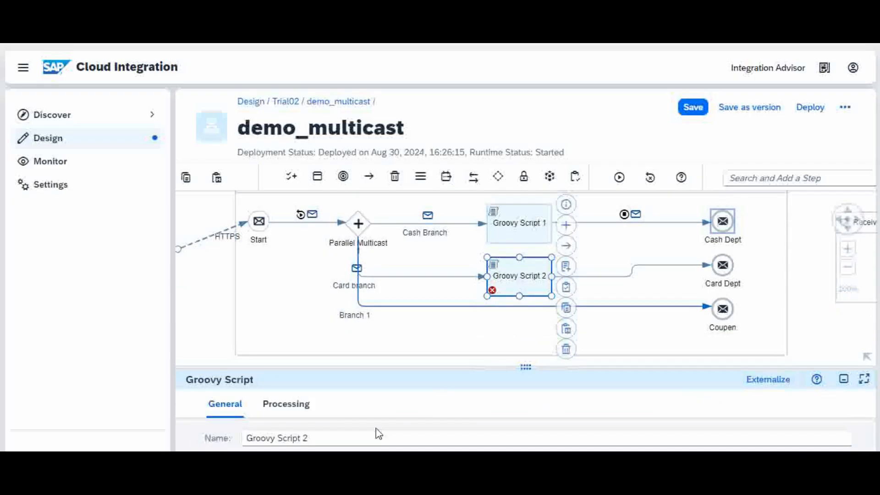
pyautogui.moveTo(388, 367); pyautogui.dragTo(394, 309)
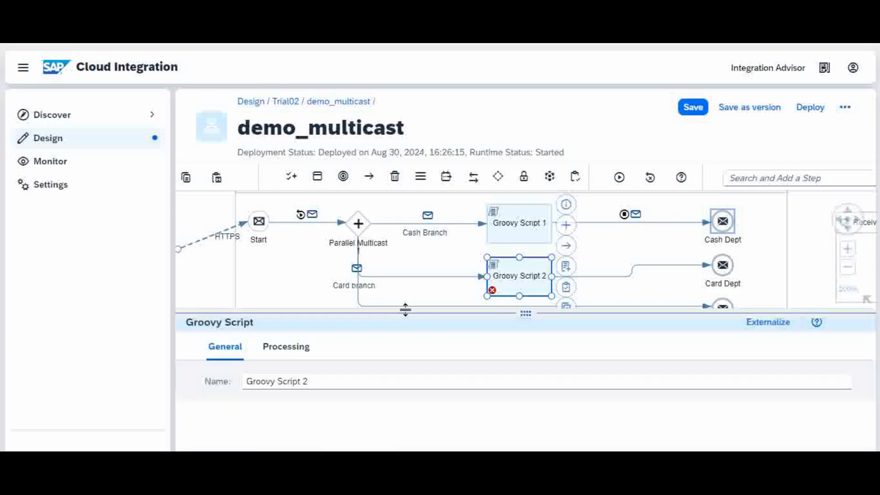
pyautogui.click(287, 347)
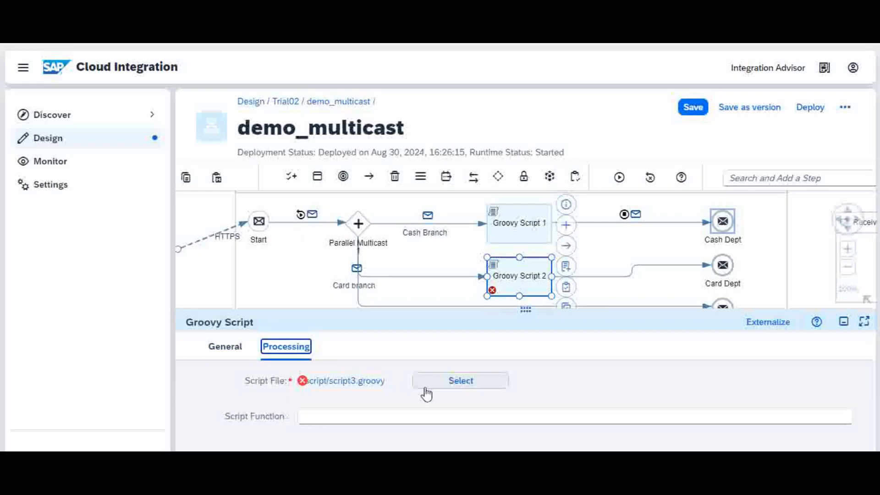
pyautogui.tripleClick(349, 386)
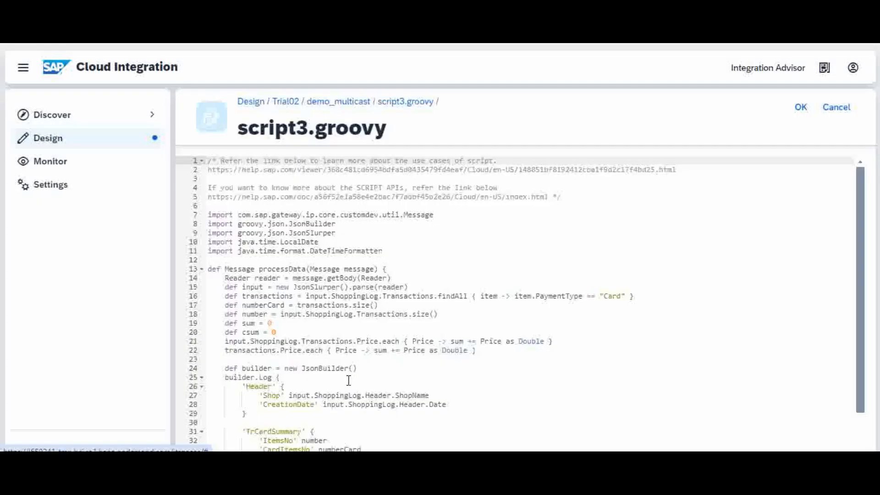
# - Add the missing closing brace below 'return message' in script3.groovy, accept the script, and save the integration flow
pyautogui.click(716, 259)
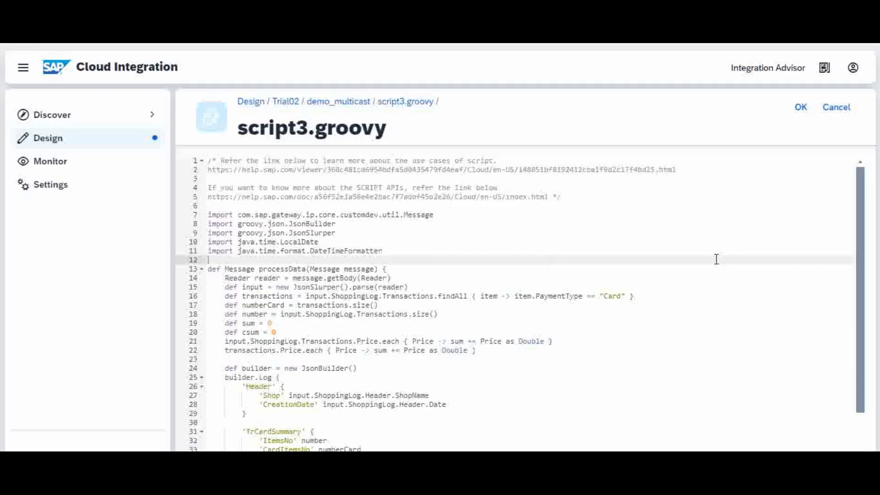
pyautogui.scroll(-2, 847, 310)
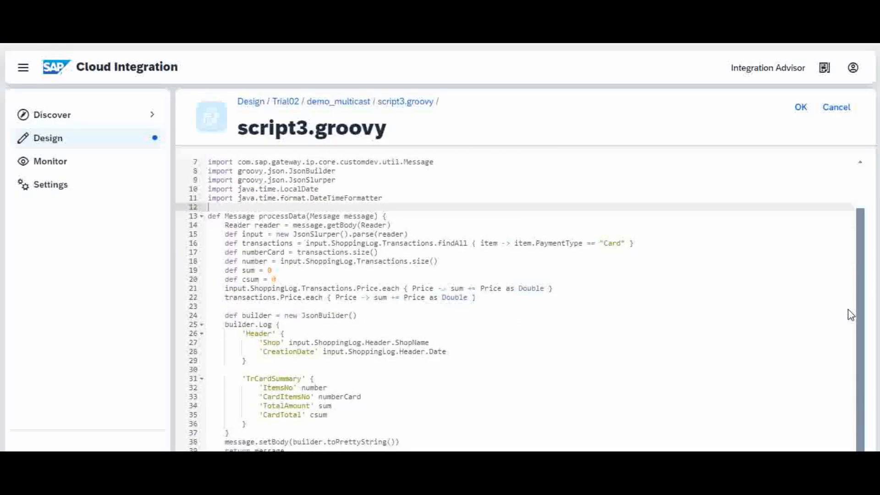
pyautogui.scroll(-1, 848, 310)
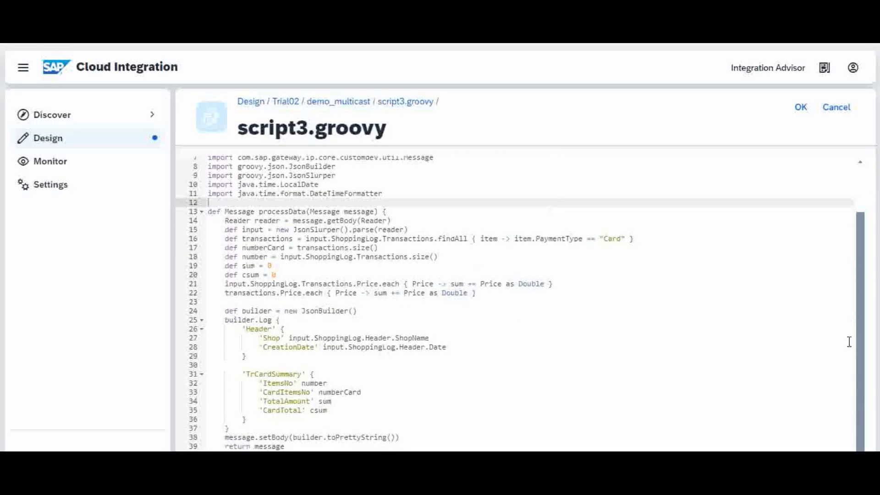
pyautogui.click(439, 388)
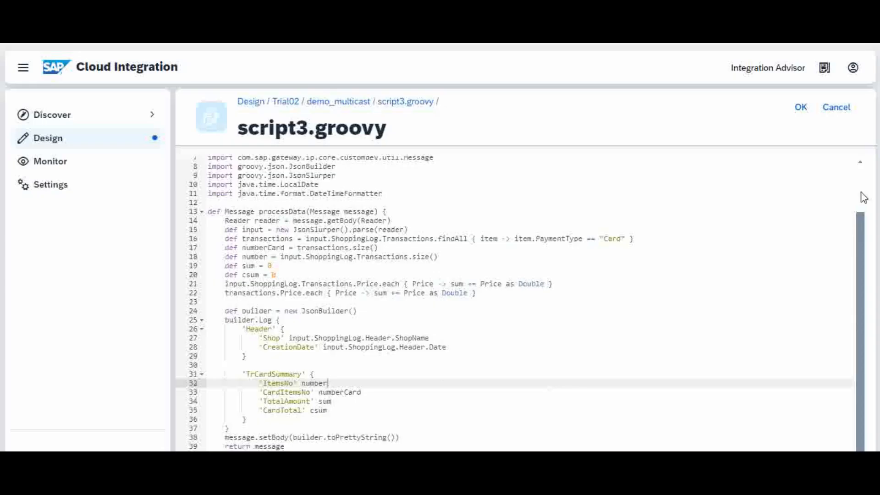
pyautogui.scroll(3, 864, 193)
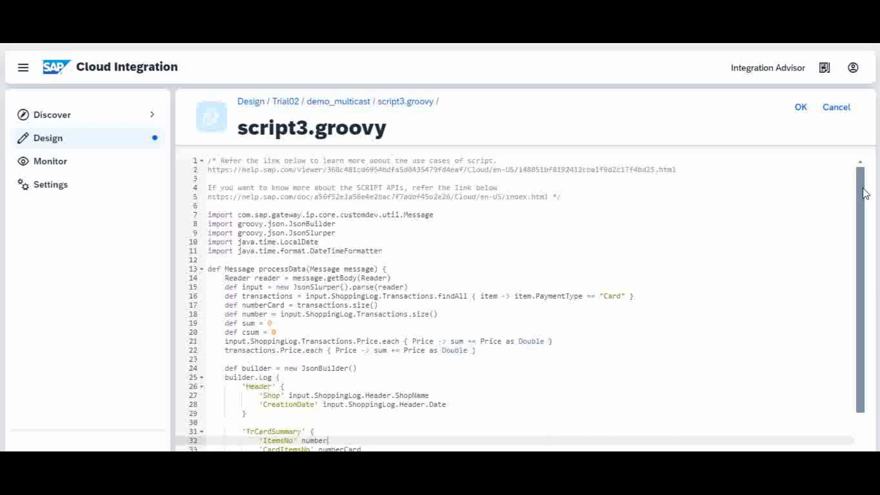
pyautogui.scroll(-3, 864, 192)
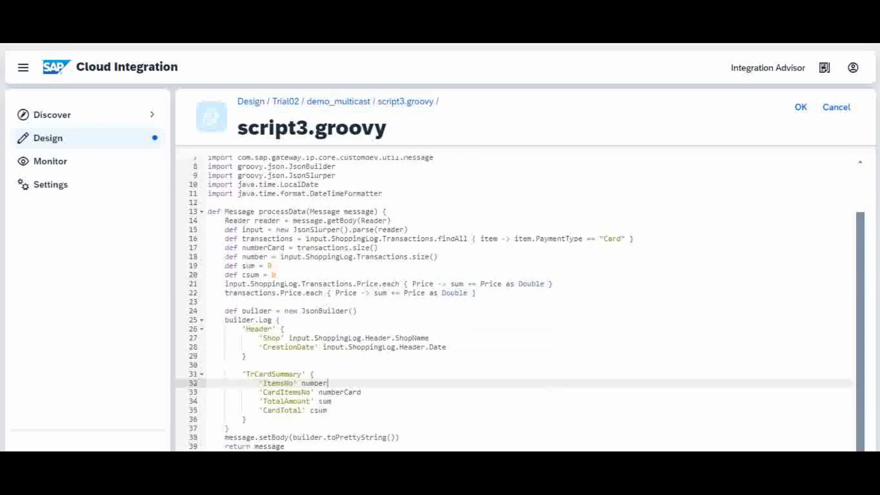
pyautogui.click(512, 452)
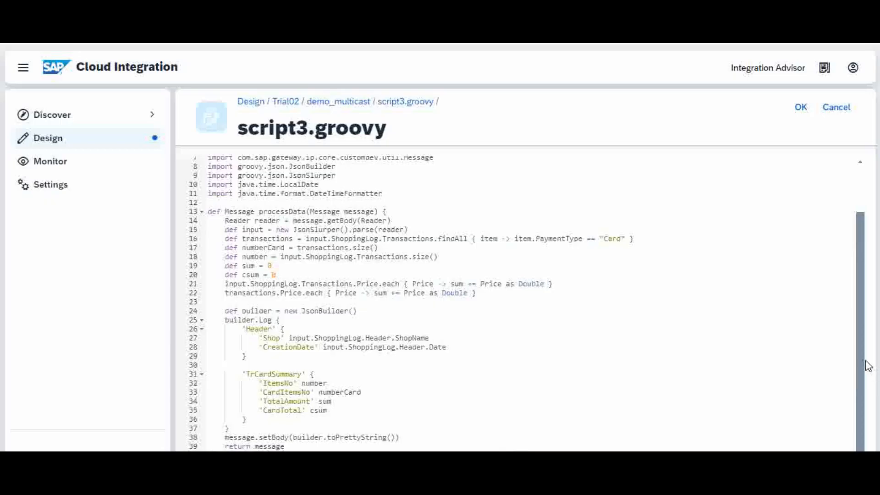
pyautogui.click(495, 444)
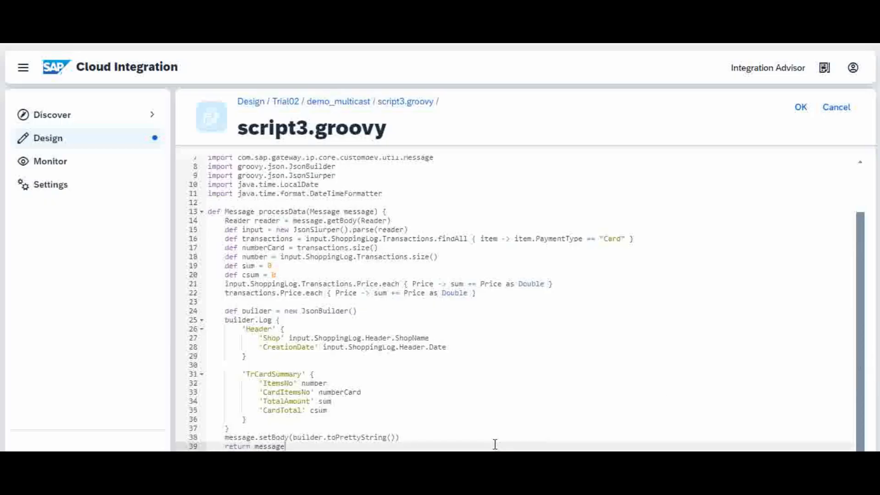
pyautogui.press('Return')
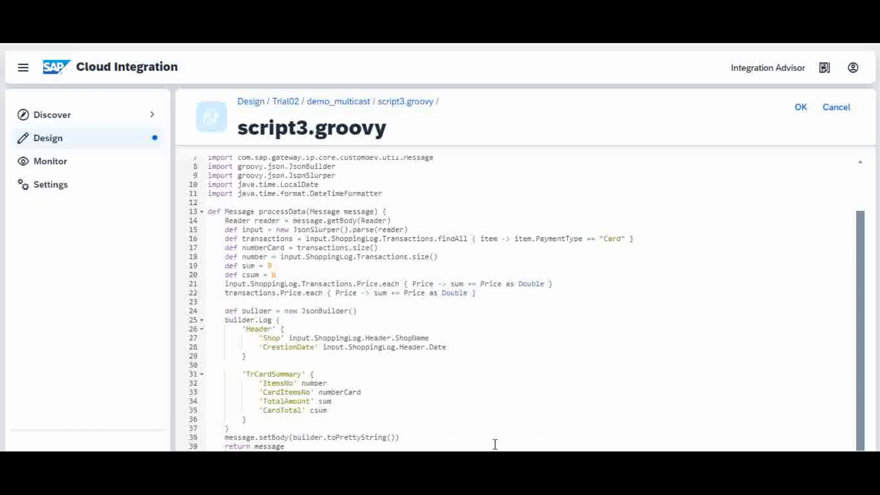
pyautogui.write('}')
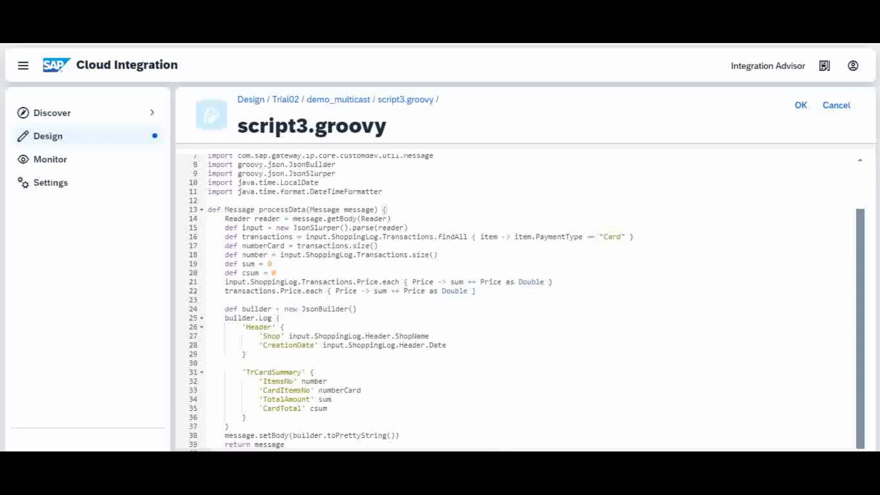
pyautogui.click(802, 106)
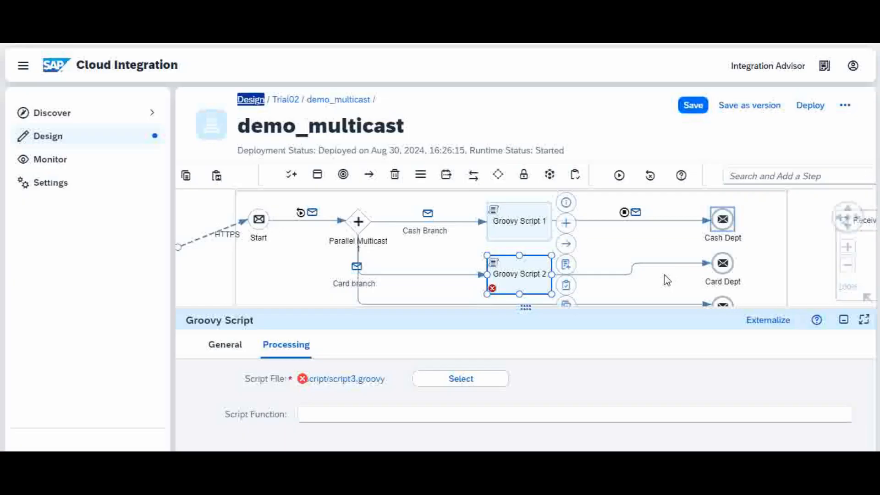
pyautogui.click(691, 105)
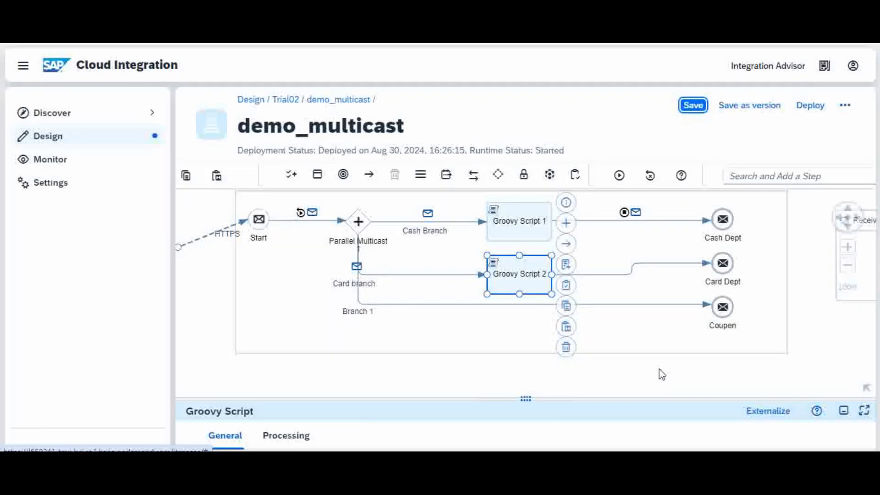
# - In script2.groovy of Groovy Script 1, set the PaymentType filter to 'Cash' and accept the script
pyautogui.click(531, 232)
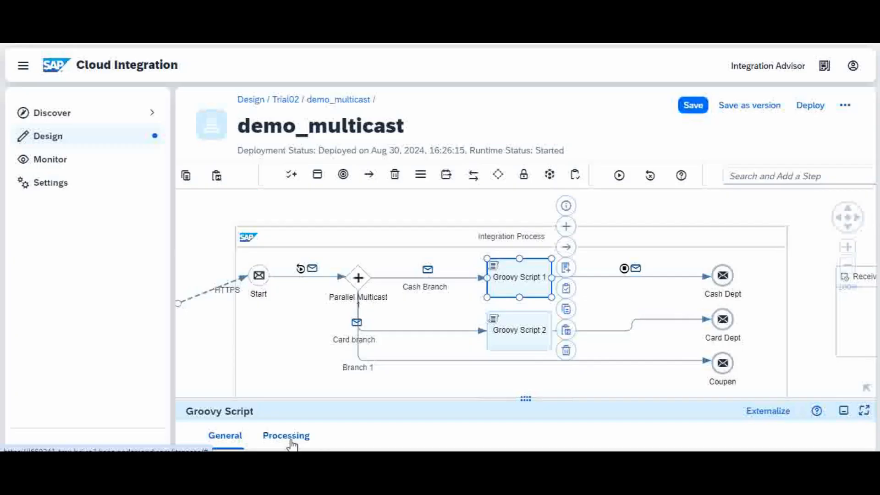
pyautogui.moveTo(291, 440); pyautogui.dragTo(314, 447)
pyautogui.moveTo(349, 356); pyautogui.dragTo(385, 193)
pyautogui.click(367, 265)
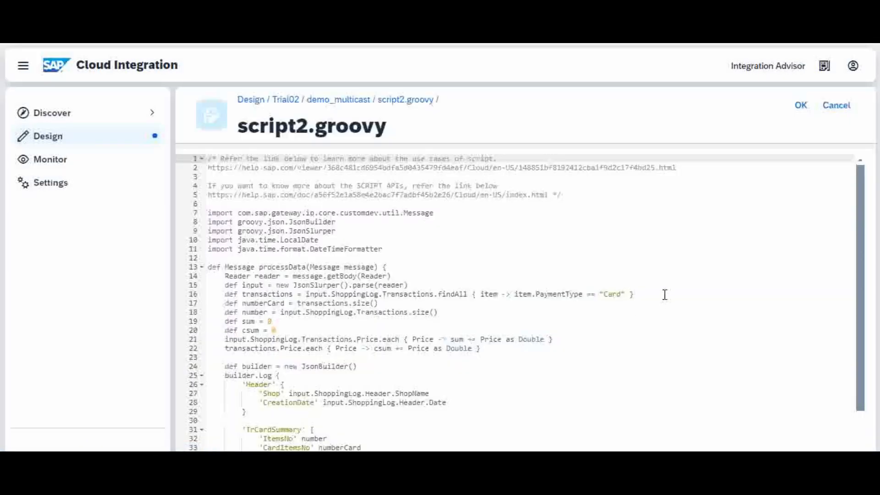
pyautogui.click(665, 294)
pyautogui.click(622, 295)
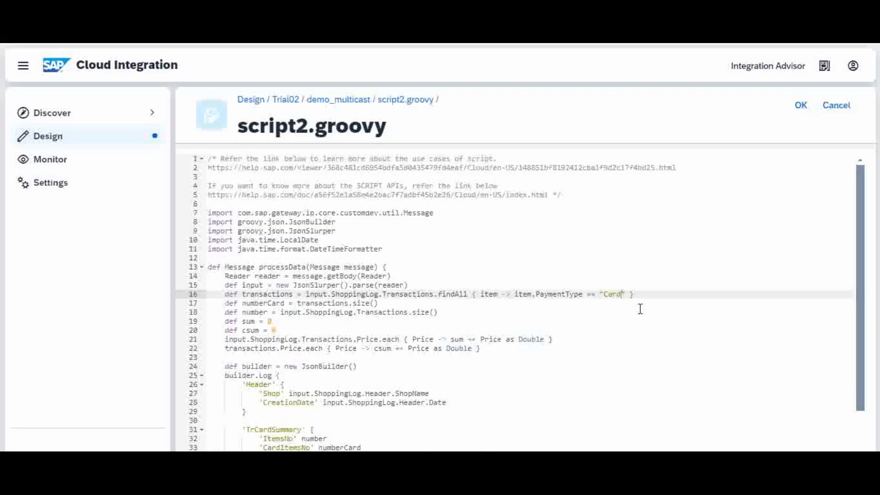
pyautogui.press('BackSpace')
pyautogui.press('BackSpace')
pyautogui.write('sh')
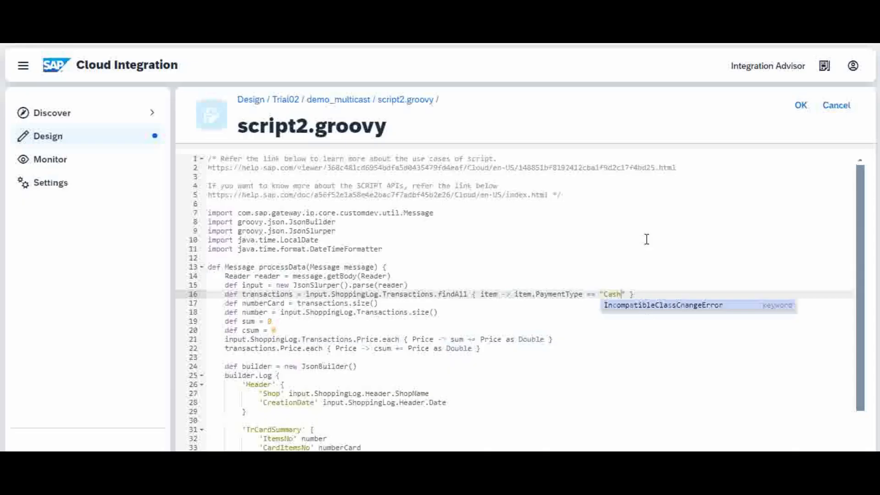
pyautogui.click(802, 108)
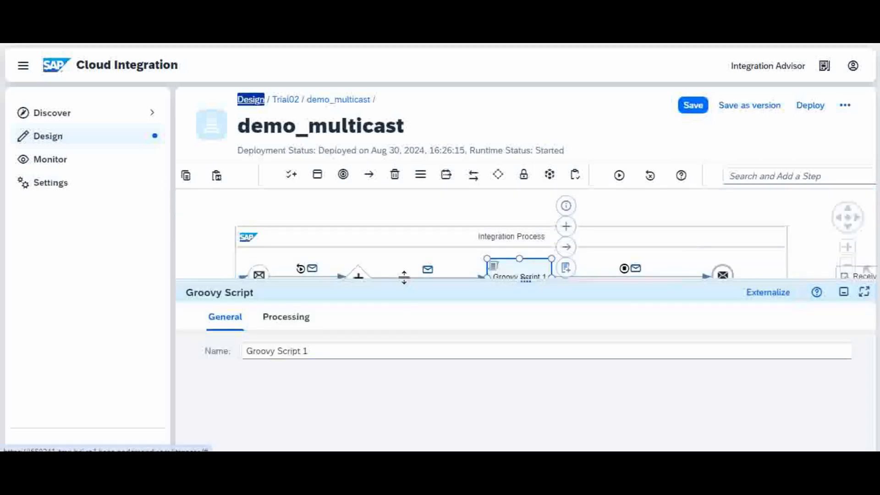
# - Accept the existing ShoppingLog simulation input at the start point and run the simulation
pyautogui.moveTo(403, 277); pyautogui.dragTo(504, 310)
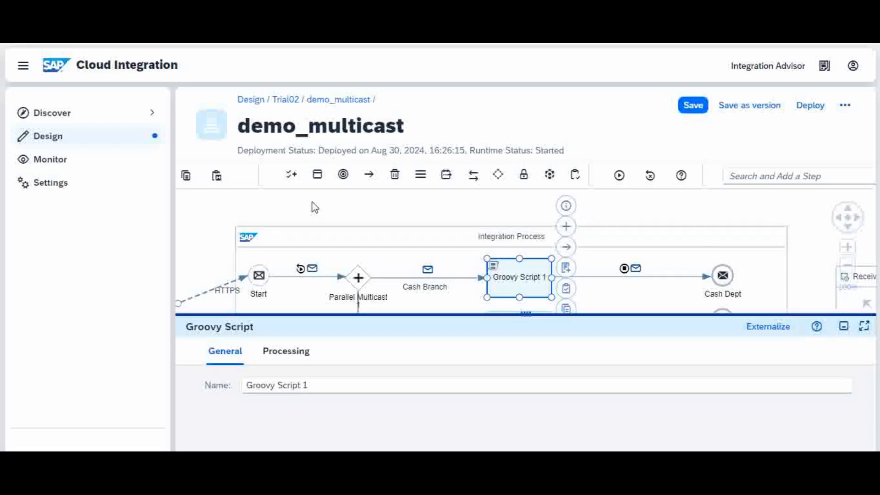
pyautogui.click(301, 271)
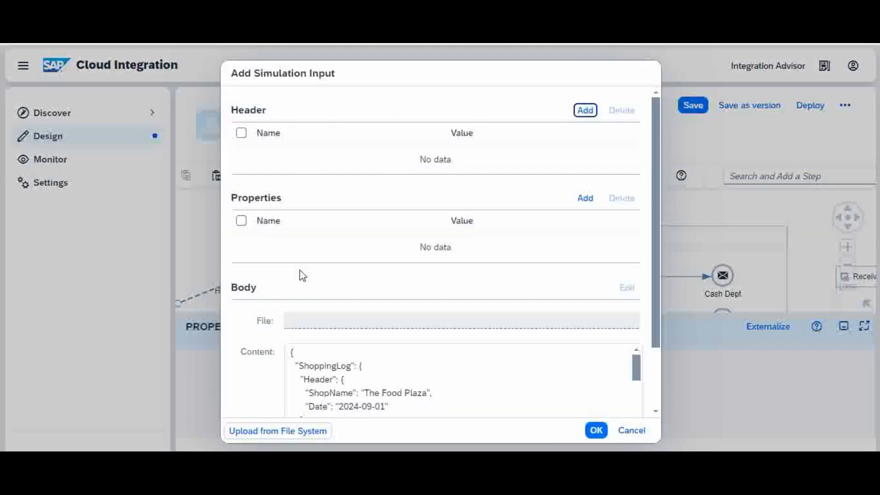
pyautogui.click(597, 431)
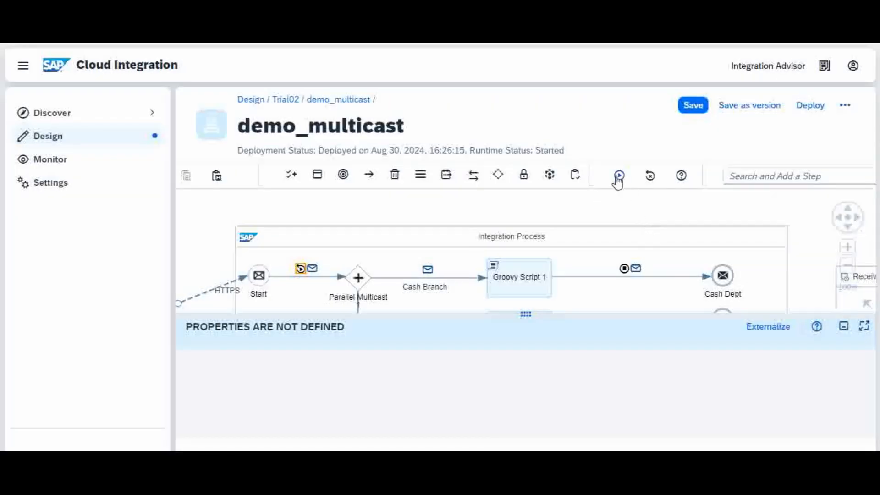
pyautogui.click(619, 177)
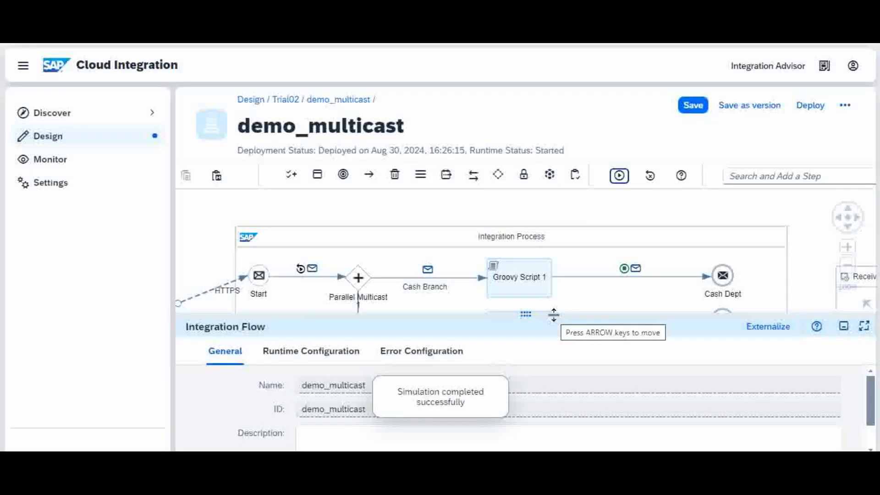
# - Inspect the simulated message bodies entering the Parallel Multicast and on the Cash Branch before Groovy Script 1
pyautogui.moveTo(553, 315); pyautogui.dragTo(565, 402)
pyautogui.click(566, 401)
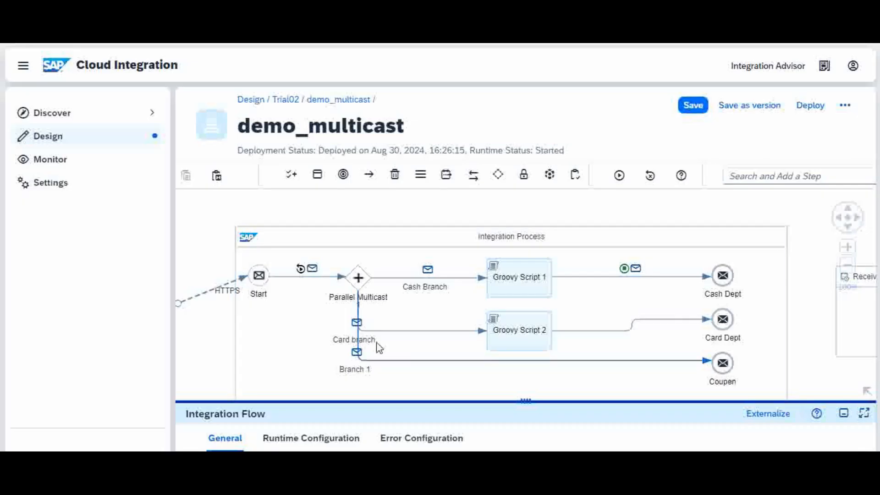
pyautogui.click(312, 269)
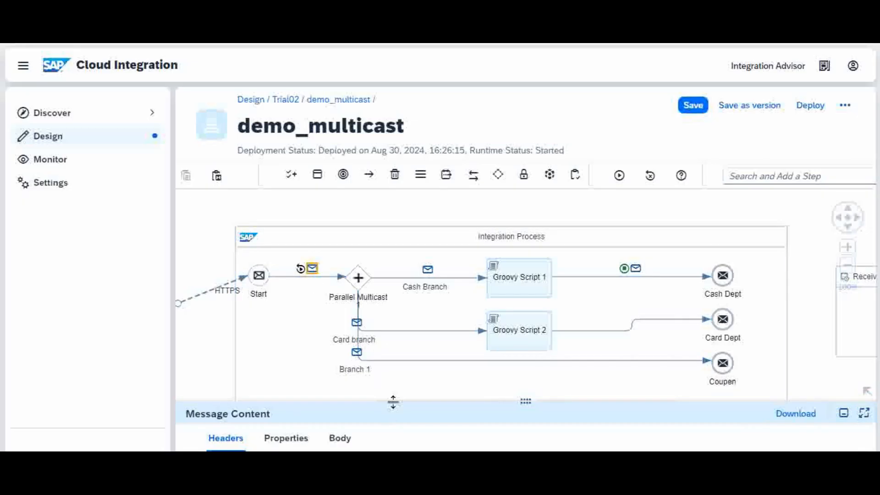
pyautogui.moveTo(393, 402); pyautogui.dragTo(418, 339)
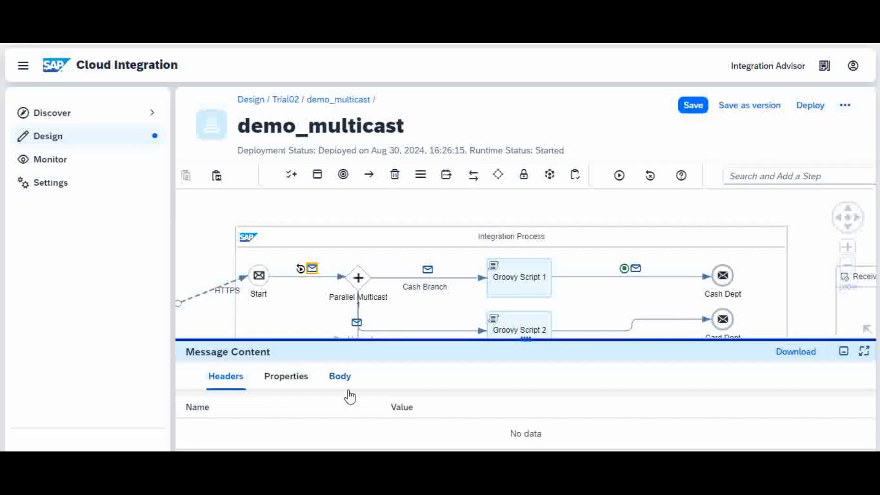
pyautogui.click(341, 378)
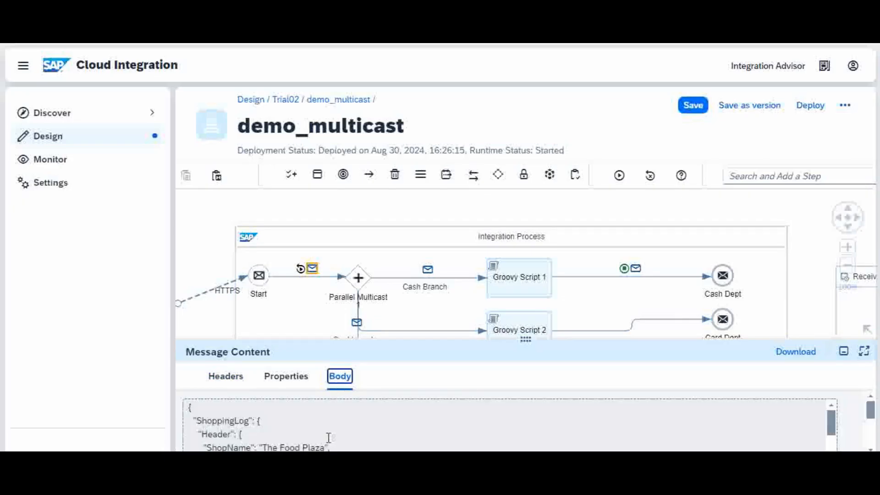
pyautogui.click(427, 269)
pyautogui.click(339, 376)
# - Examine the full message body that Groovy Script 1 sends to Cash Dept, including its TrCardSummary block
pyautogui.click(637, 270)
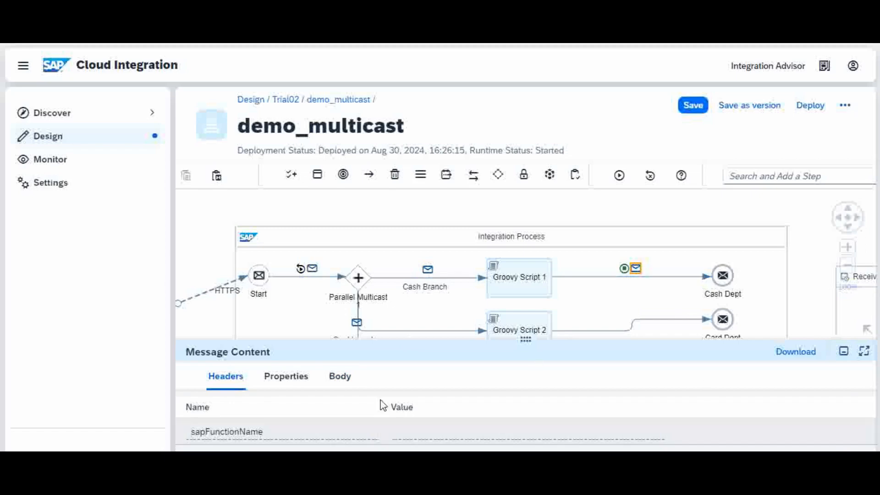
pyautogui.click(340, 376)
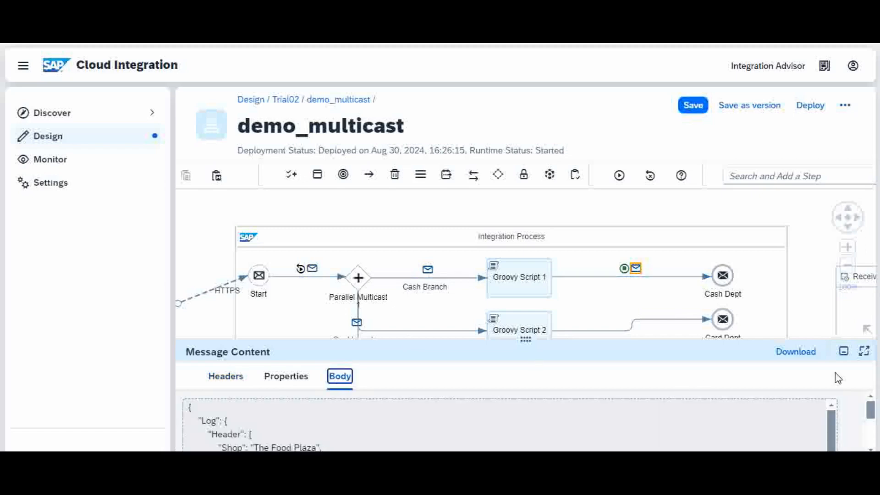
pyautogui.moveTo(684, 339); pyautogui.dragTo(701, 258)
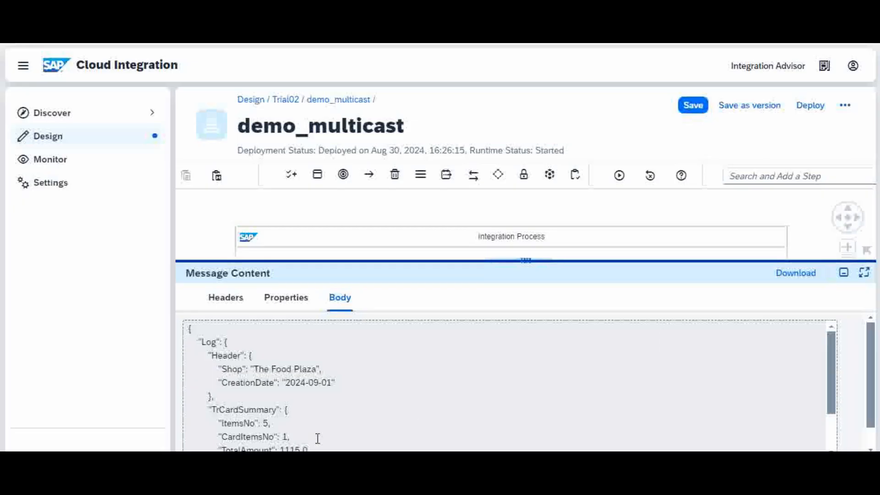
pyautogui.click(317, 438)
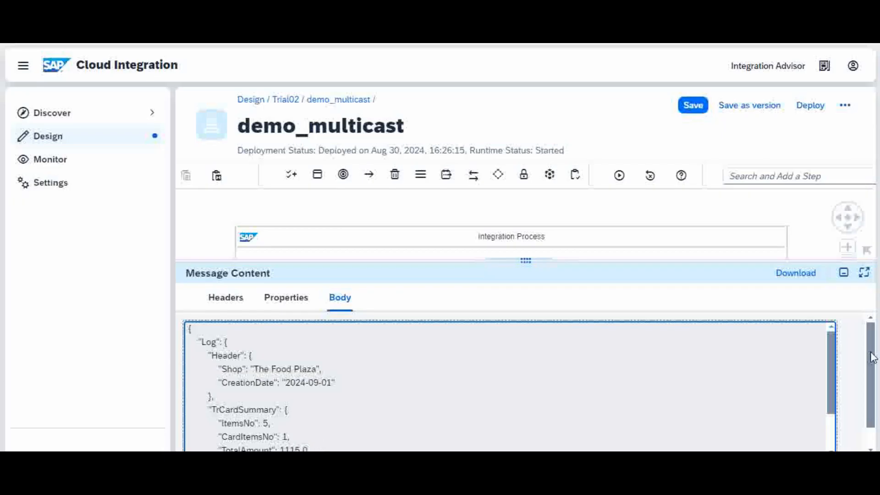
pyautogui.moveTo(871, 358); pyautogui.dragTo(831, 418)
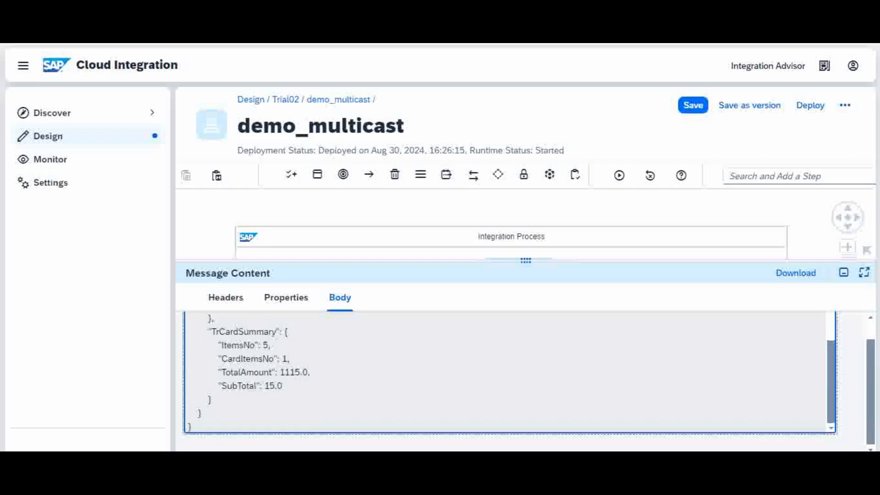
pyautogui.moveTo(516, 486)
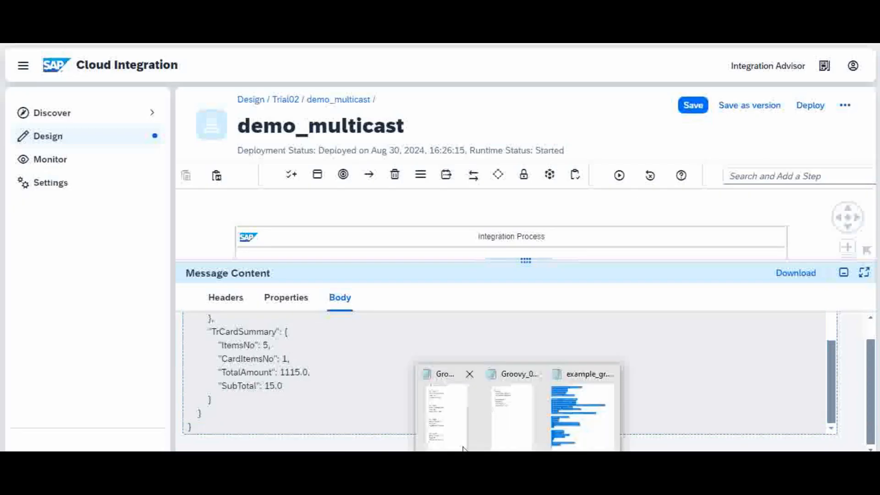
# - Compare the payment types and prices in the ShoppingLog source text with the TrCardSummary values in the simulated message body
pyautogui.click(458, 431)
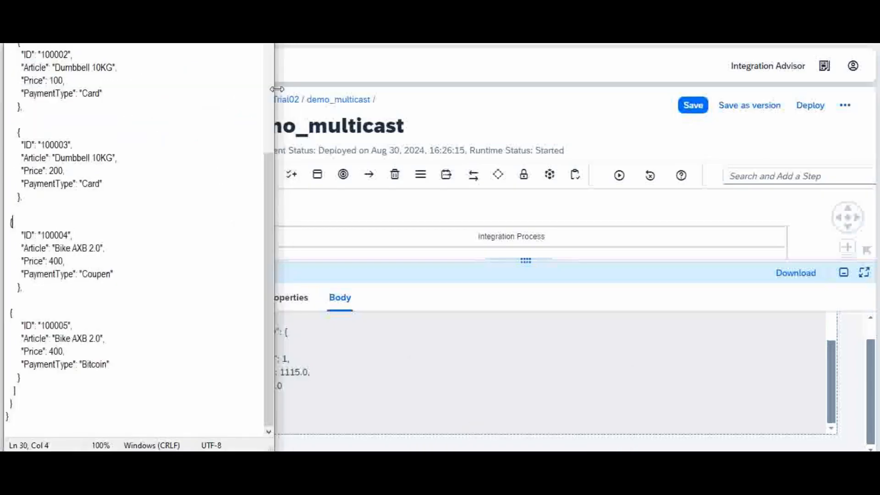
pyautogui.scroll(5, 271, 74)
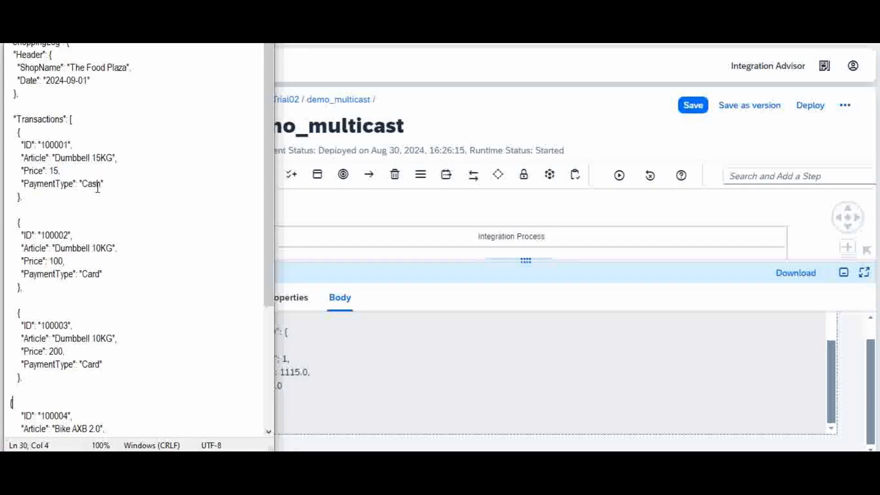
pyautogui.click(425, 350)
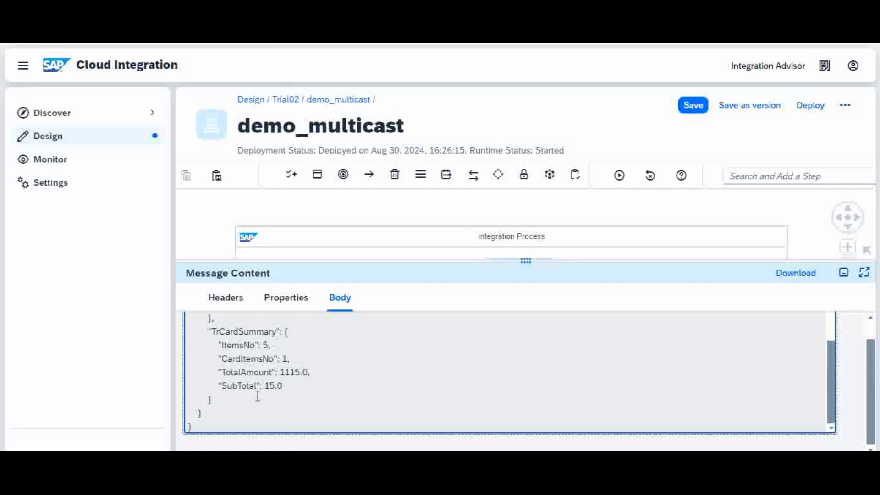
# - Set the simulation end point on the connection from Groovy Script 2 to Card Dept and run the simulation
pyautogui.moveTo(482, 262); pyautogui.dragTo(479, 370)
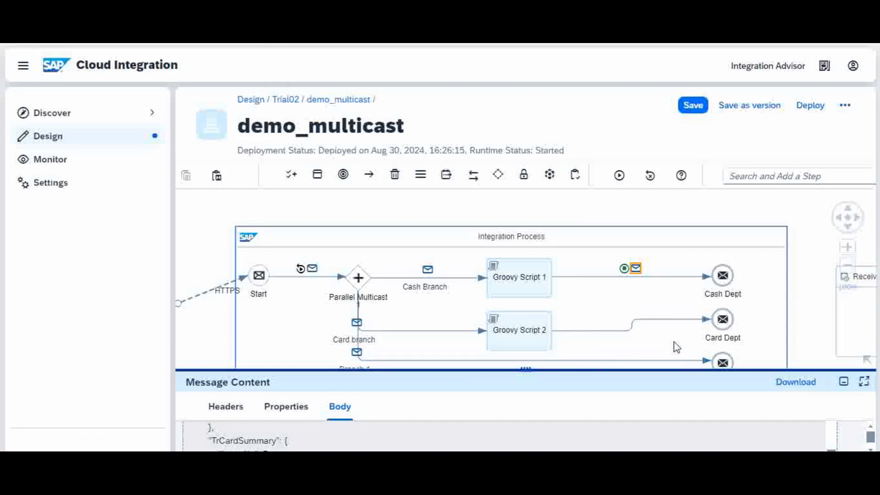
pyautogui.moveTo(642, 369); pyautogui.dragTo(633, 413)
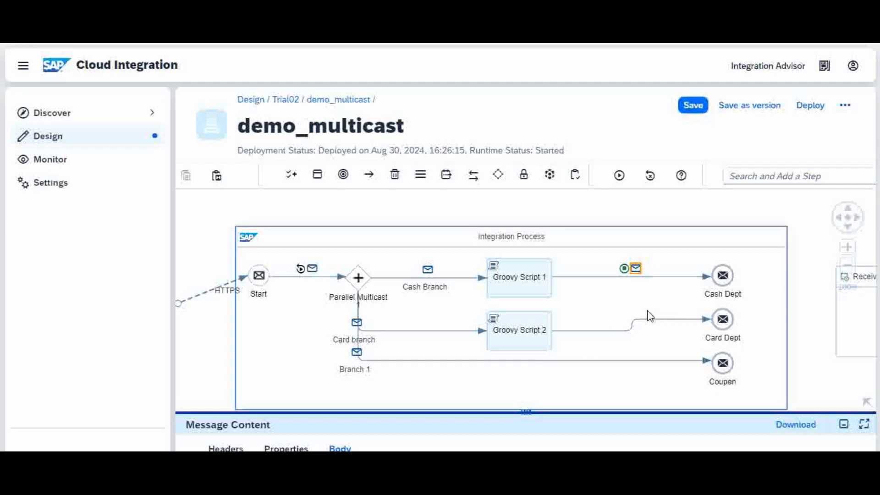
pyautogui.click(616, 333)
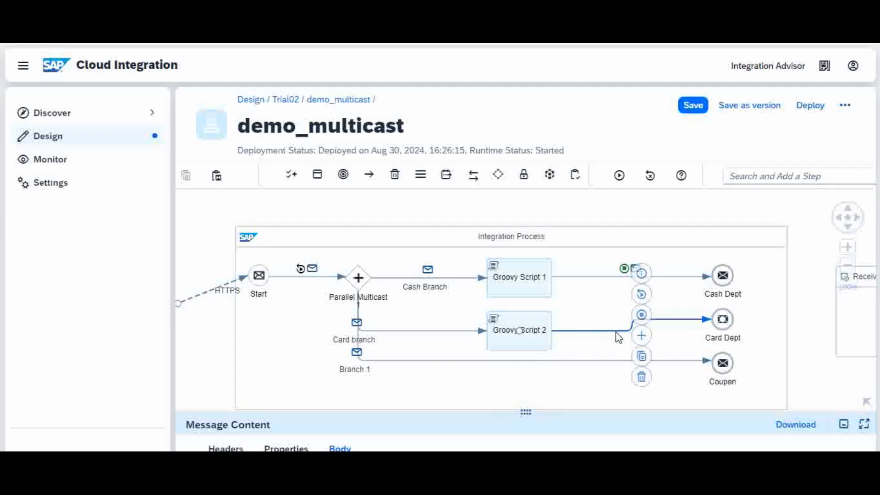
pyautogui.click(642, 315)
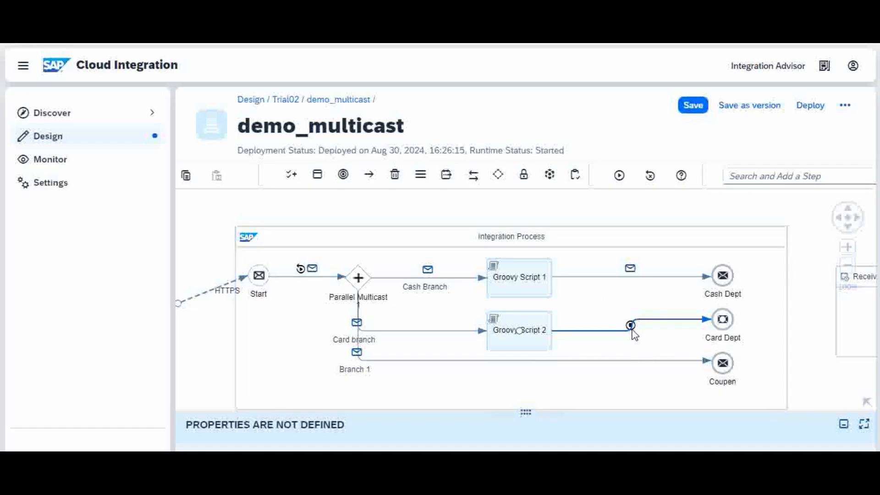
pyautogui.click(619, 176)
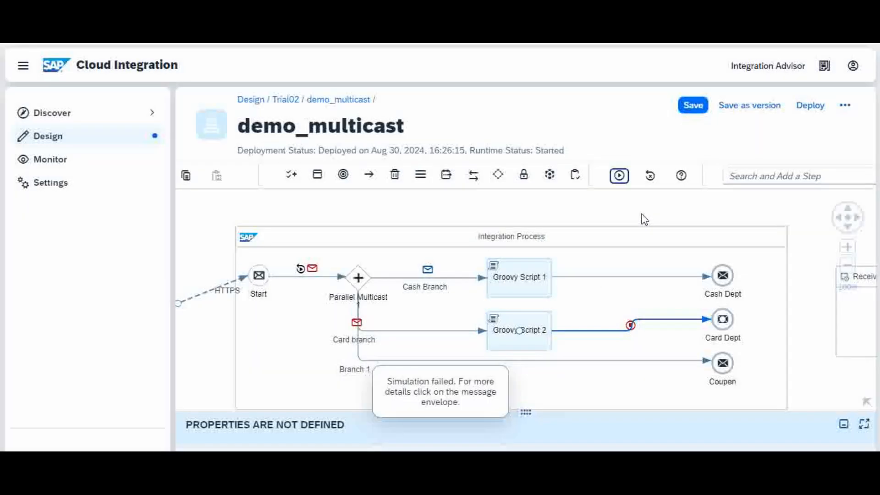
# - Examine the error details of the simulated message between Start and Parallel Multicast, leaving the ShoppingLog simulation input as it is
pyautogui.click(358, 324)
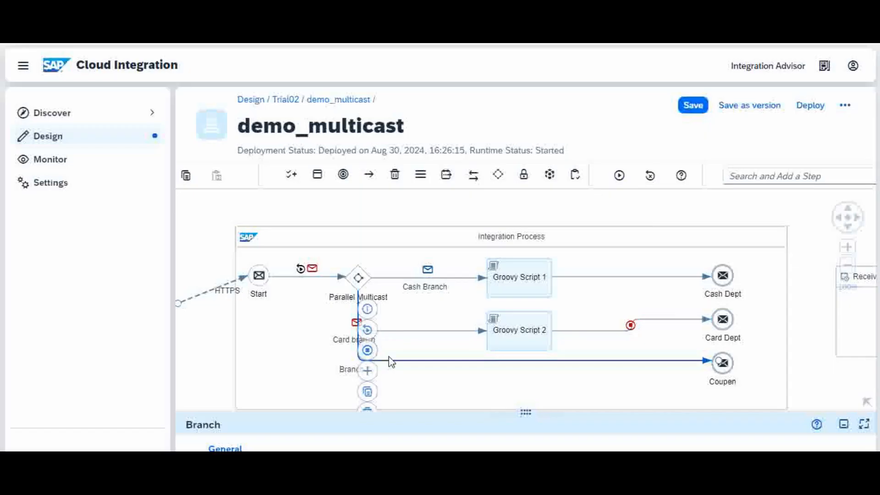
pyautogui.moveTo(398, 410); pyautogui.dragTo(430, 320)
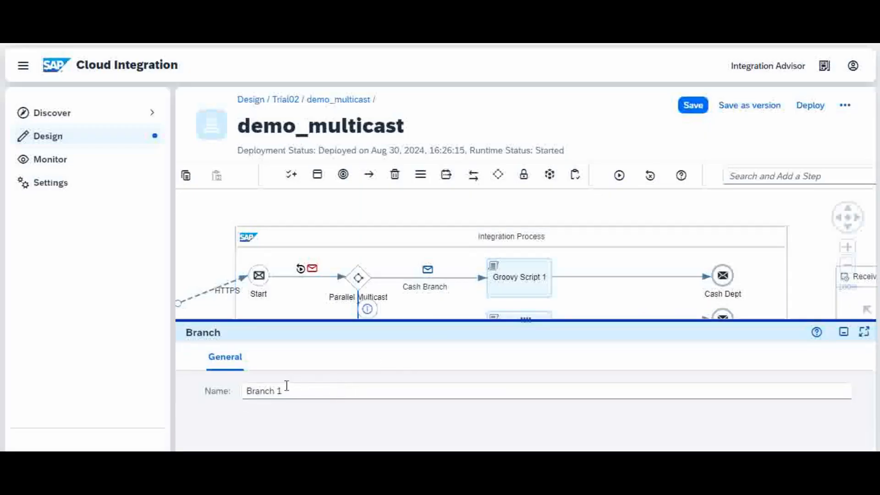
pyautogui.moveTo(356, 317); pyautogui.dragTo(373, 385)
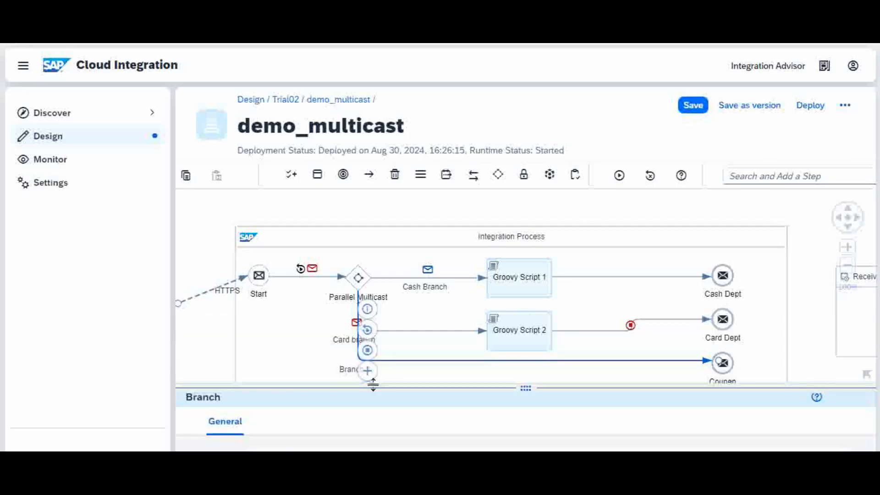
pyautogui.click(308, 269)
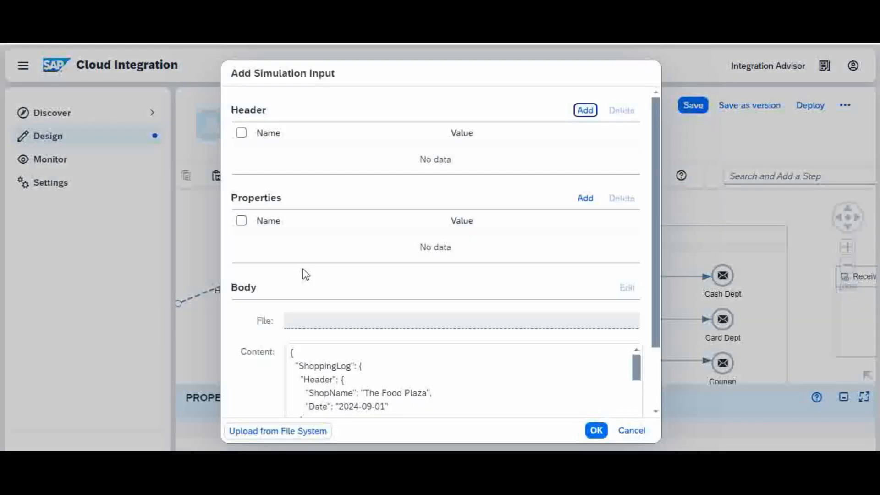
pyautogui.click(595, 430)
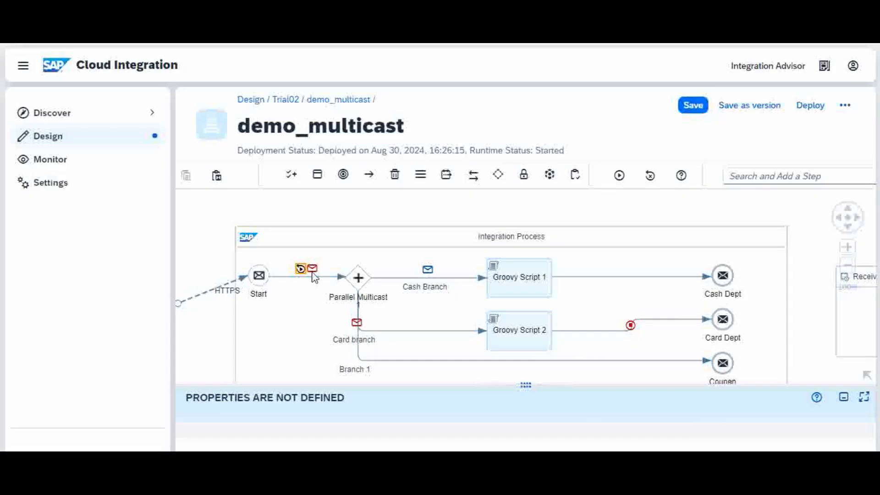
pyautogui.click(311, 269)
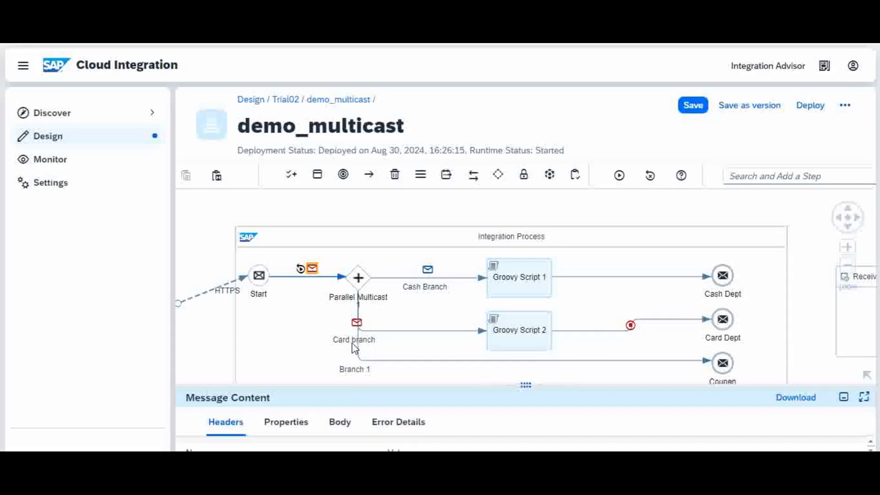
pyautogui.click(408, 422)
pyautogui.moveTo(407, 384); pyautogui.dragTo(440, 316)
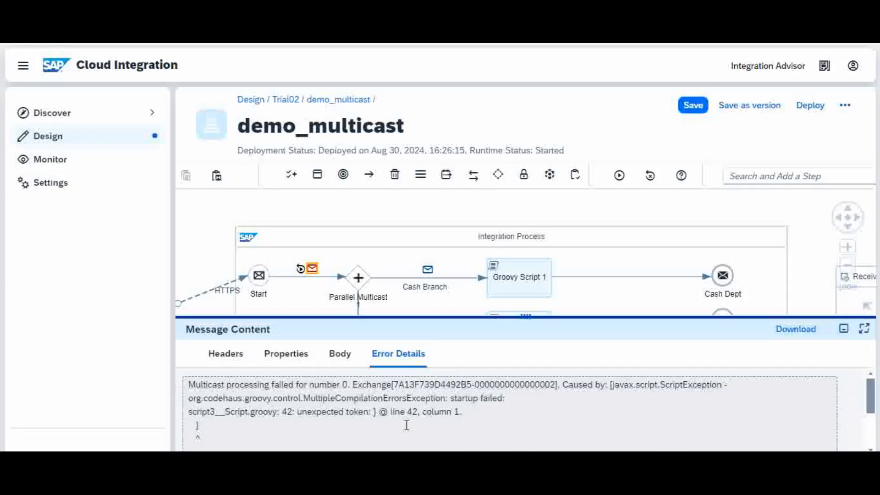
pyautogui.click(497, 432)
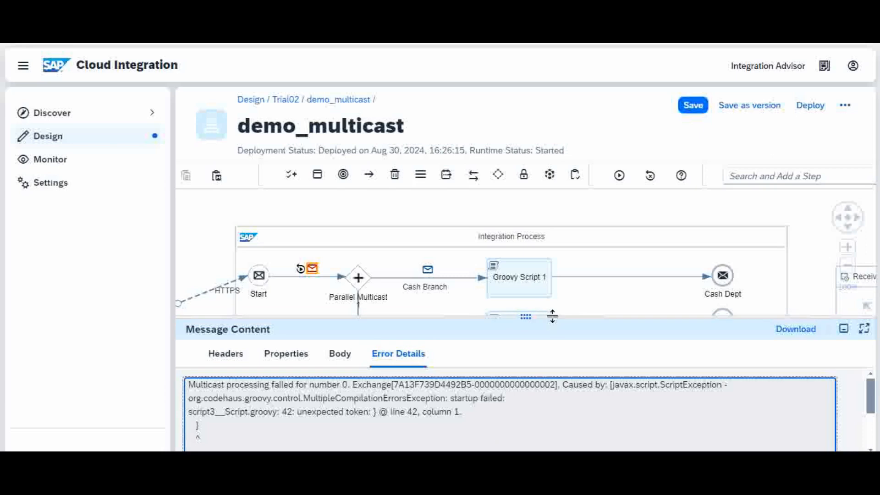
pyautogui.moveTo(551, 316); pyautogui.dragTo(552, 403)
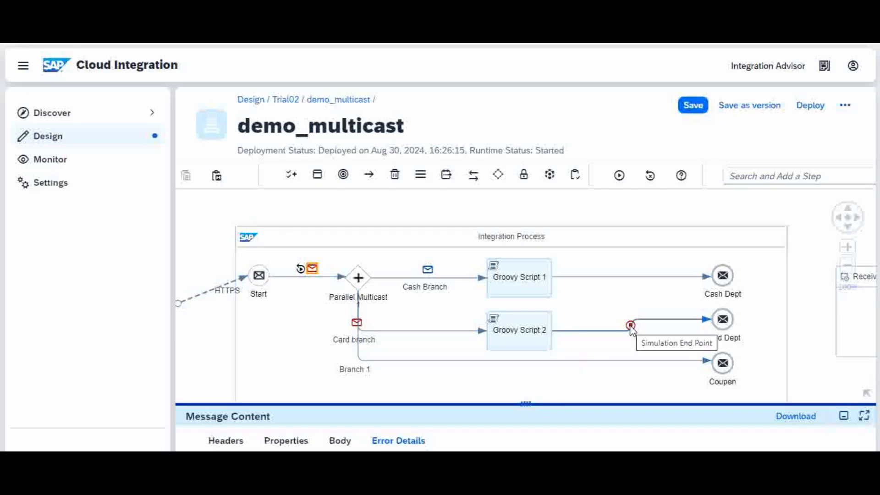
pyautogui.click(358, 326)
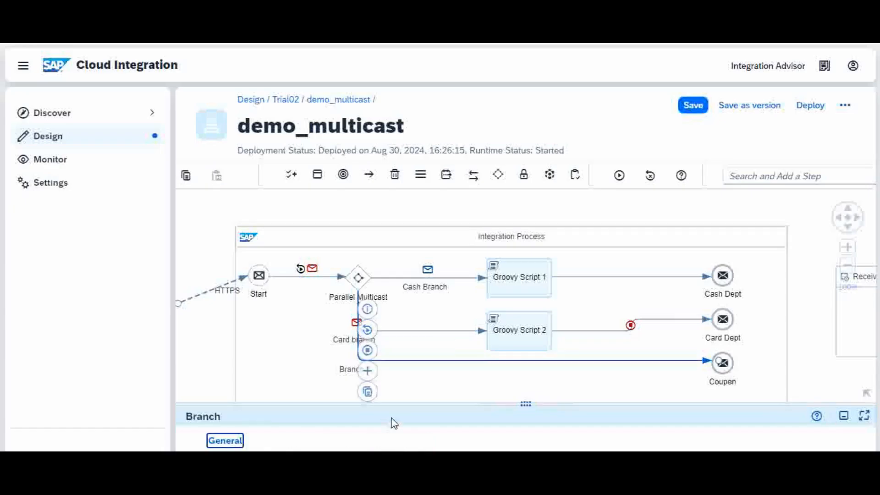
pyautogui.click(365, 328)
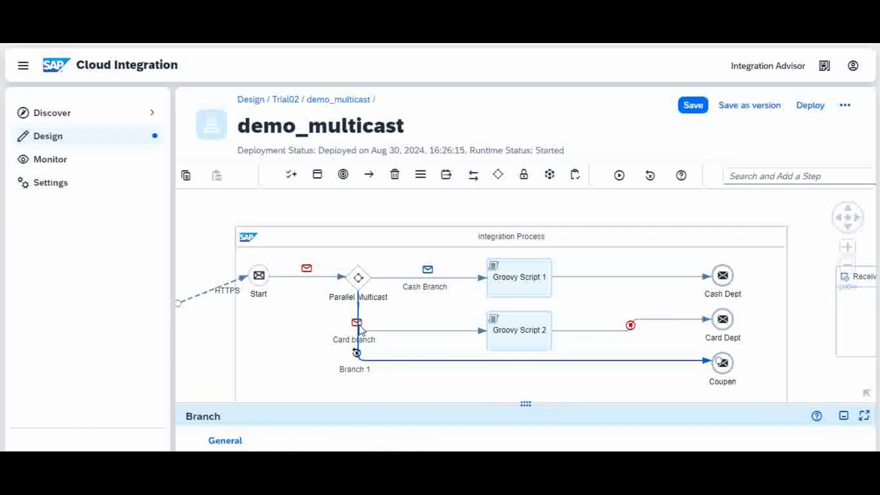
pyautogui.moveTo(373, 403); pyautogui.dragTo(399, 331)
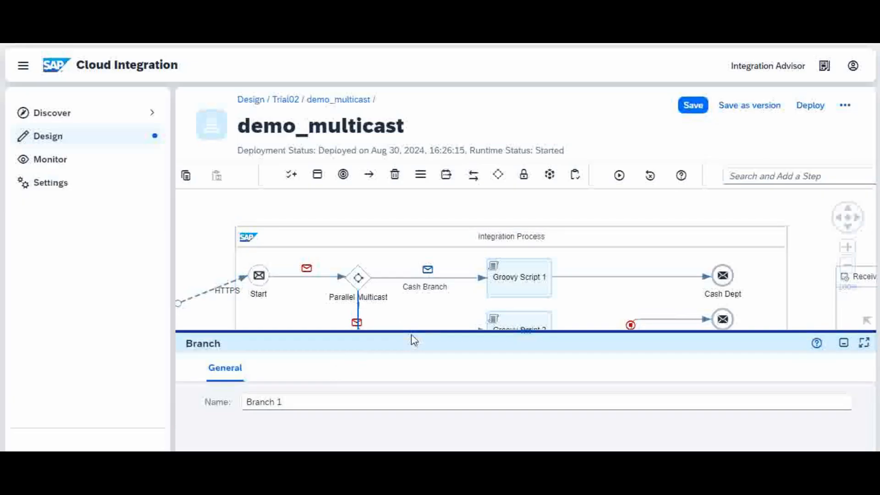
pyautogui.moveTo(412, 332); pyautogui.dragTo(419, 379)
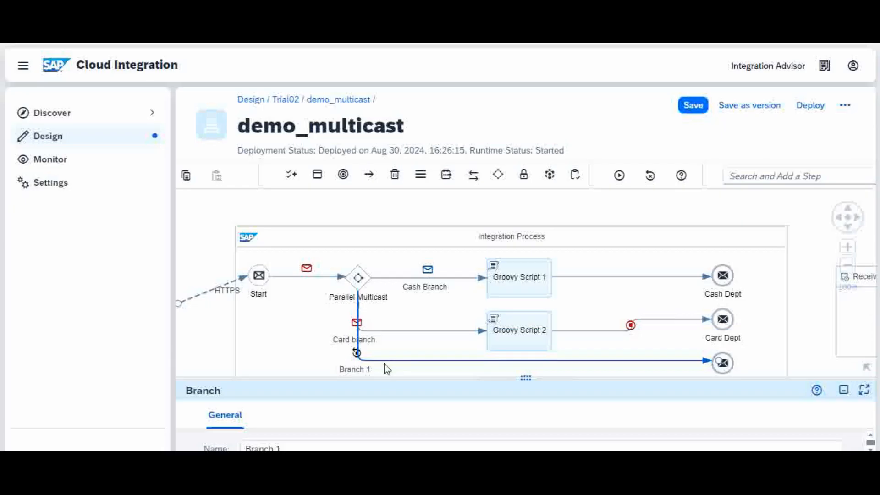
# - Clear the simulation, then rerun it from the connection after Start to the connection between Groovy Script 2 and Card Dept
pyautogui.click(651, 179)
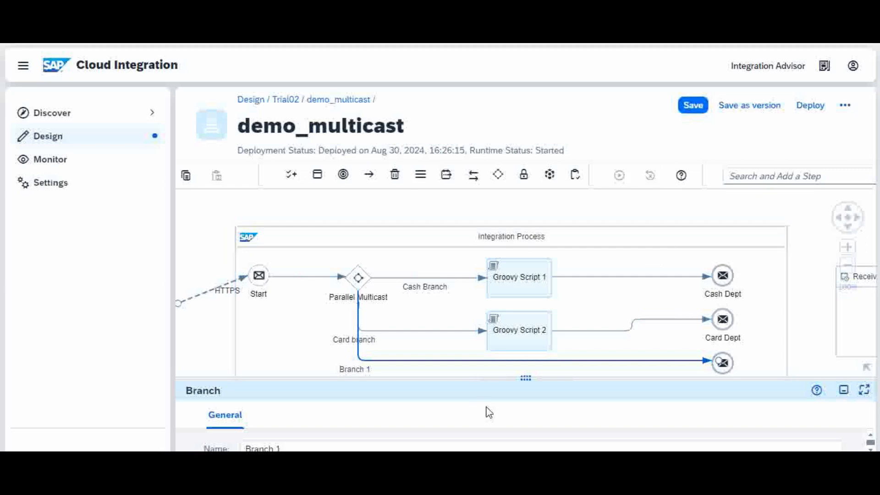
pyautogui.click(311, 277)
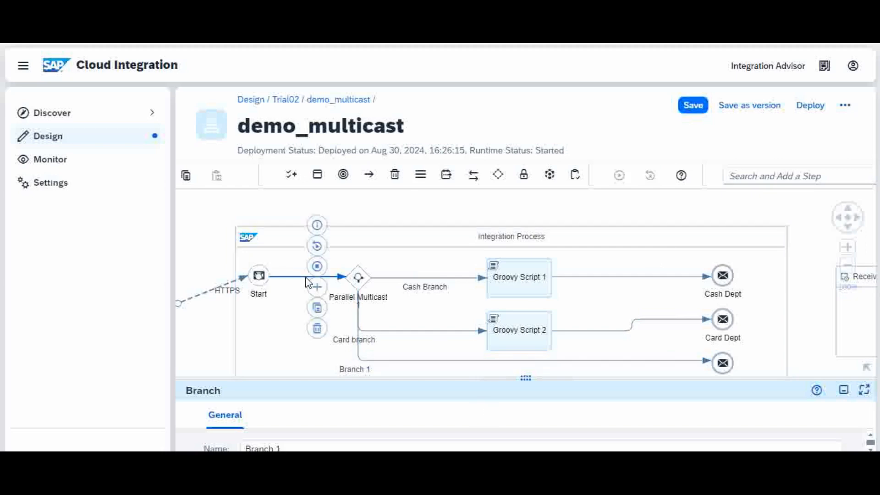
pyautogui.click(317, 247)
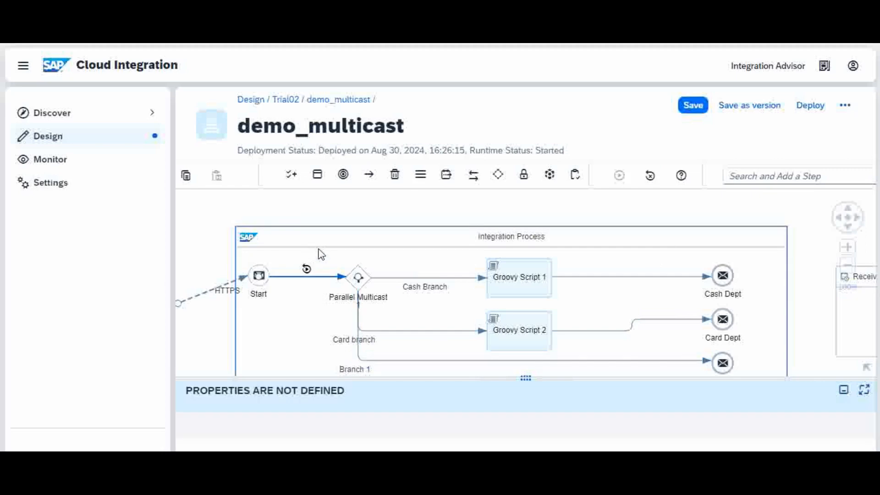
pyautogui.click(600, 332)
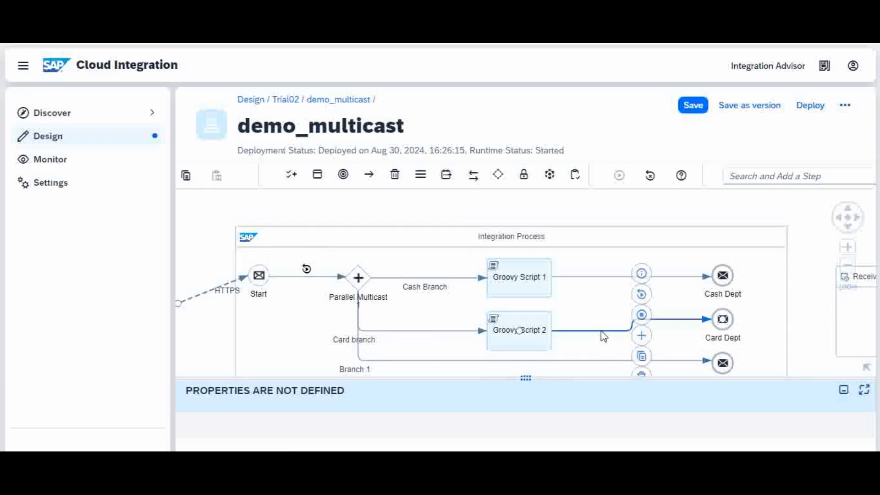
pyautogui.click(643, 320)
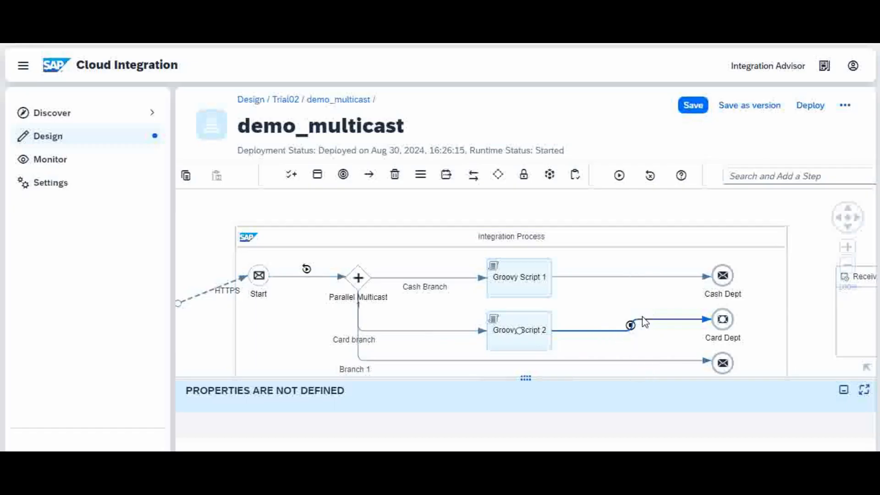
pyautogui.click(619, 180)
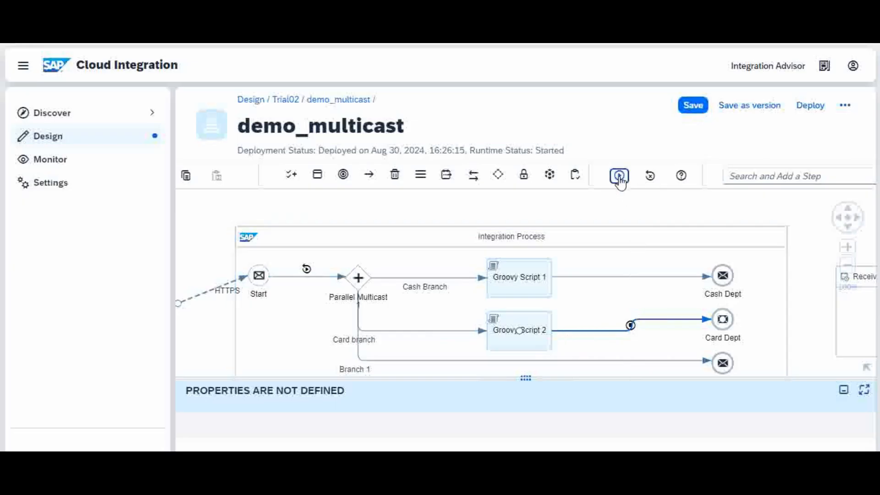
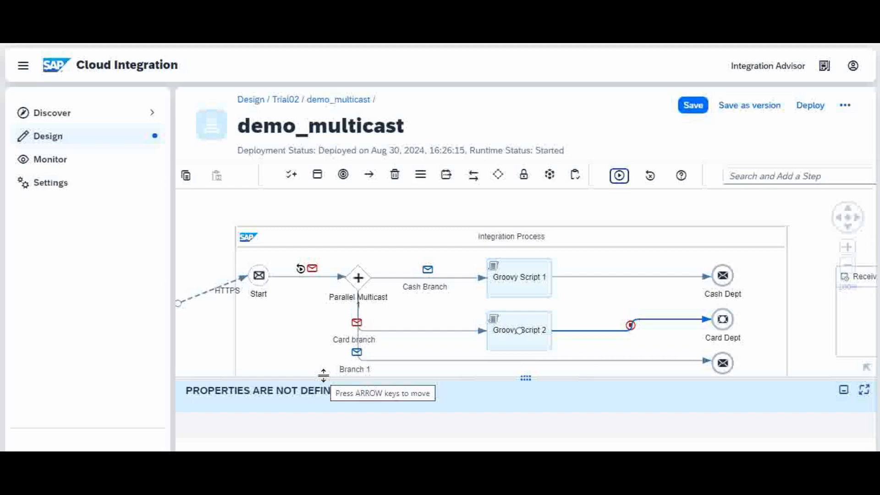
# - Check the error details of the rerun simulation's message entering the Parallel Multicast
pyautogui.click(312, 269)
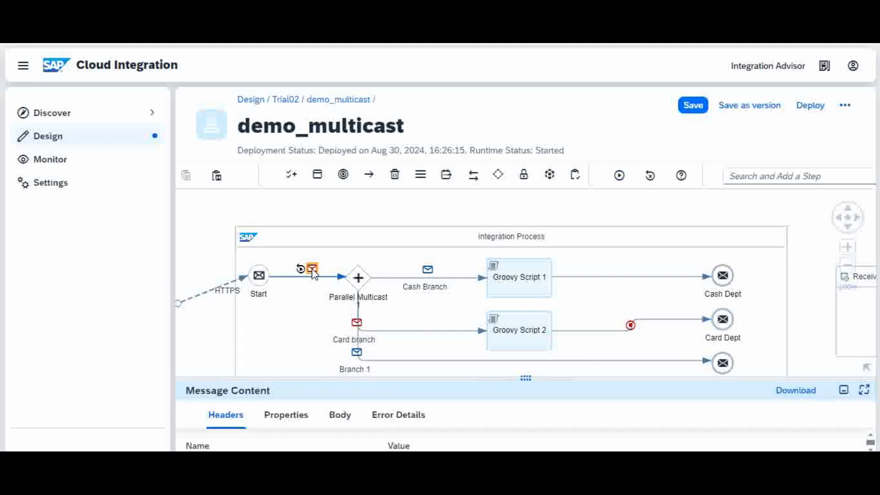
pyautogui.click(406, 420)
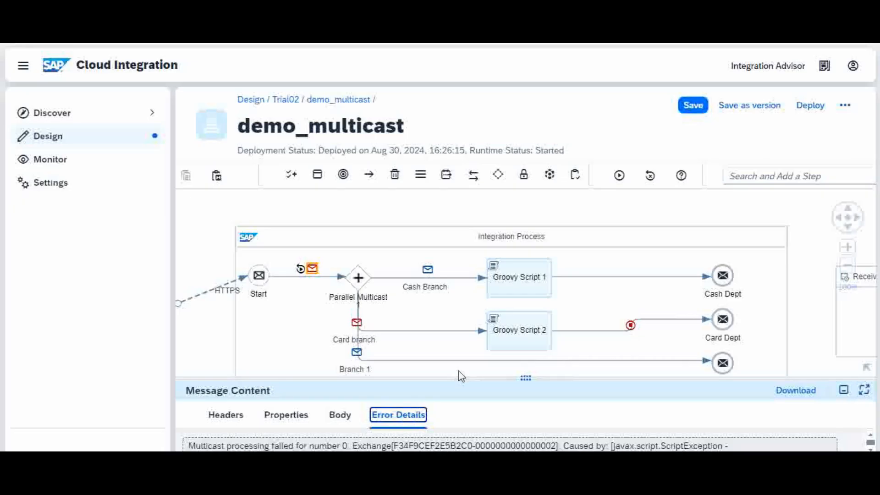
pyautogui.moveTo(501, 376); pyautogui.dragTo(488, 363)
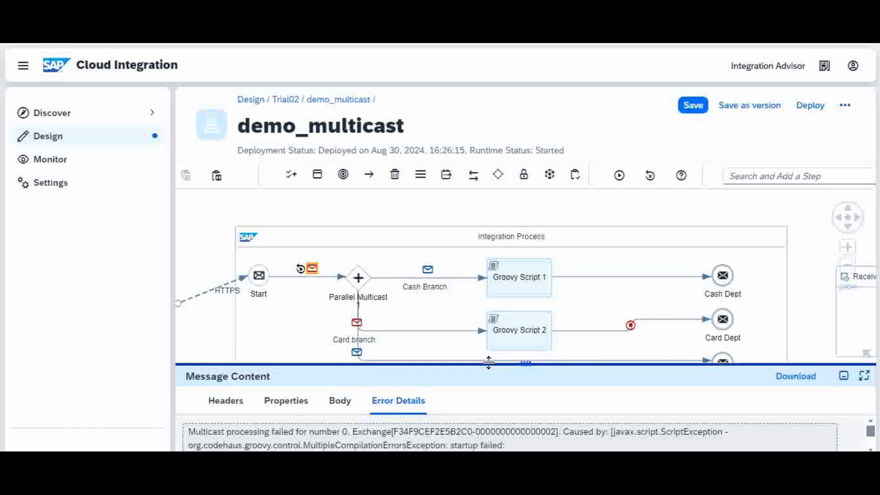
# - Clear the simulation points and results and save the demo_multicast integration flow
pyautogui.click(649, 178)
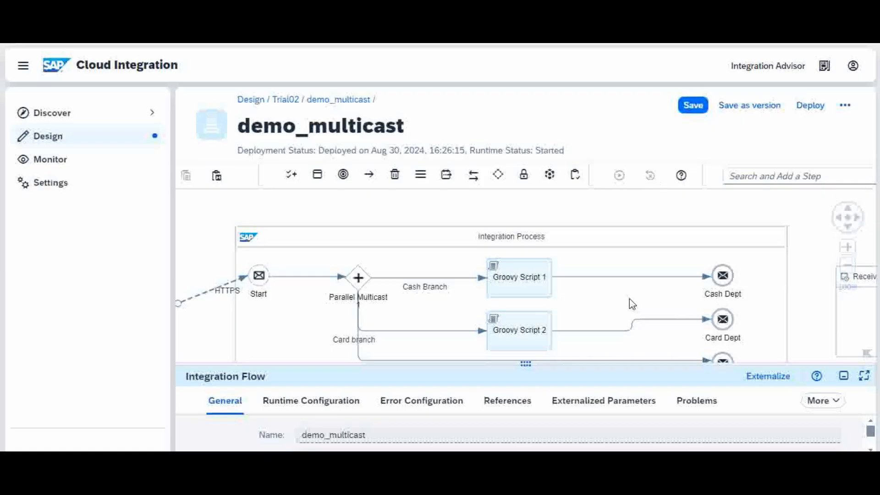
pyautogui.moveTo(555, 367); pyautogui.dragTo(557, 393)
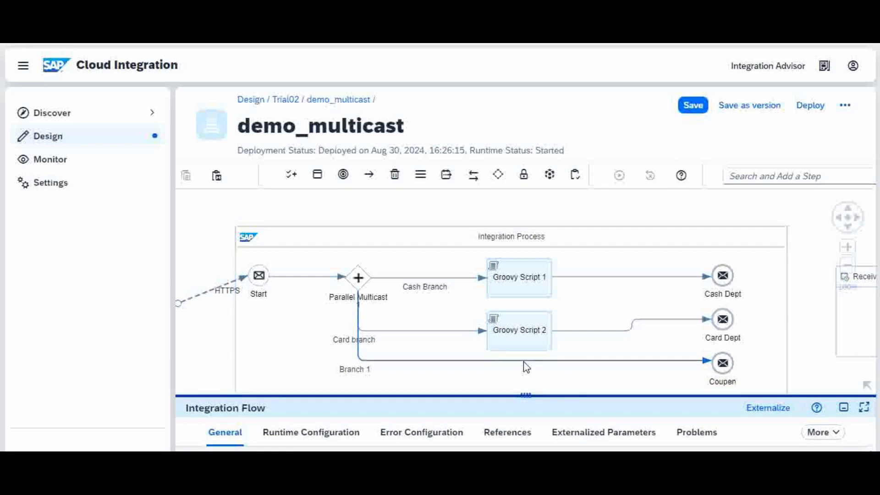
pyautogui.click(693, 106)
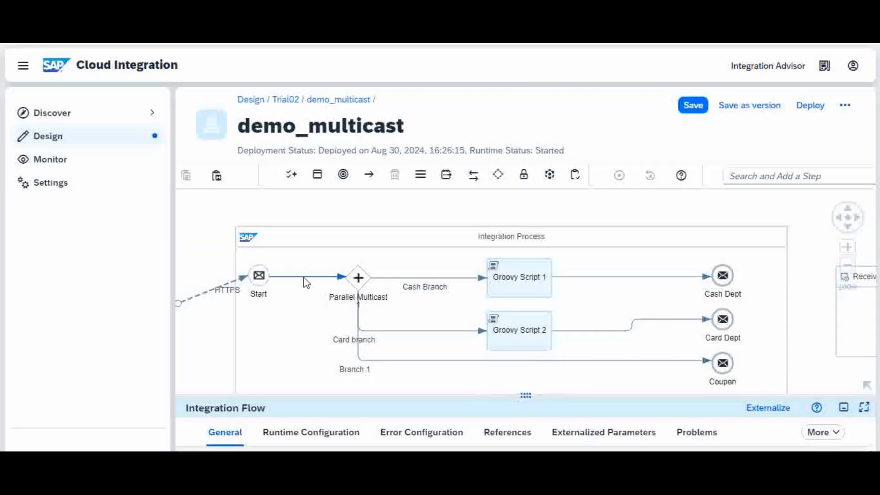
# - Set the simulation start point on the connection after Start and the end point on the connection between Groovy Script 2 and Card Dept
pyautogui.click(303, 276)
pyautogui.click(316, 247)
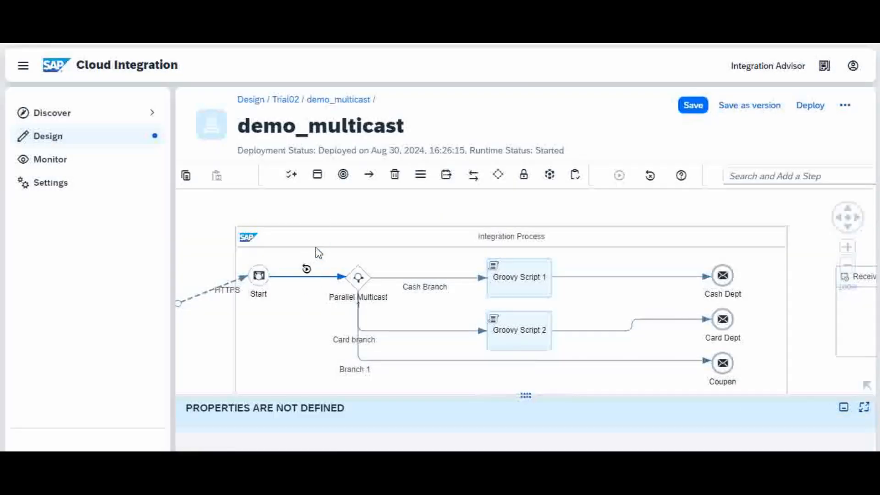
pyautogui.click(609, 337)
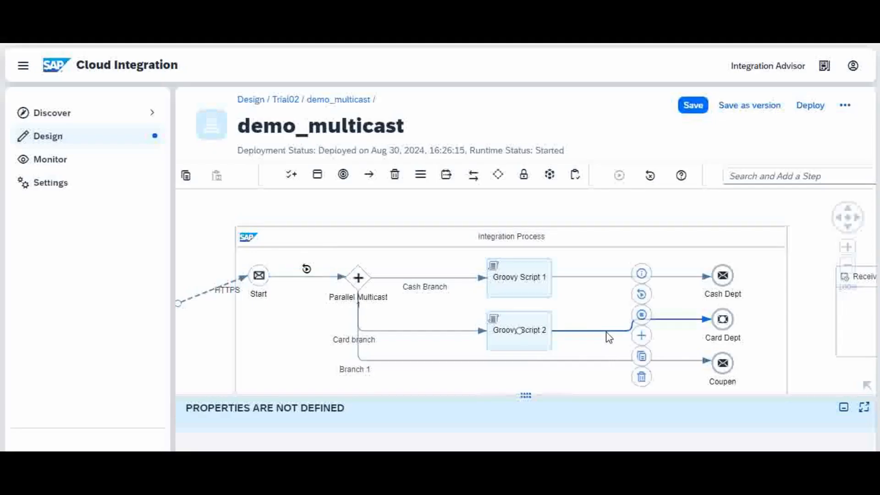
pyautogui.click(640, 321)
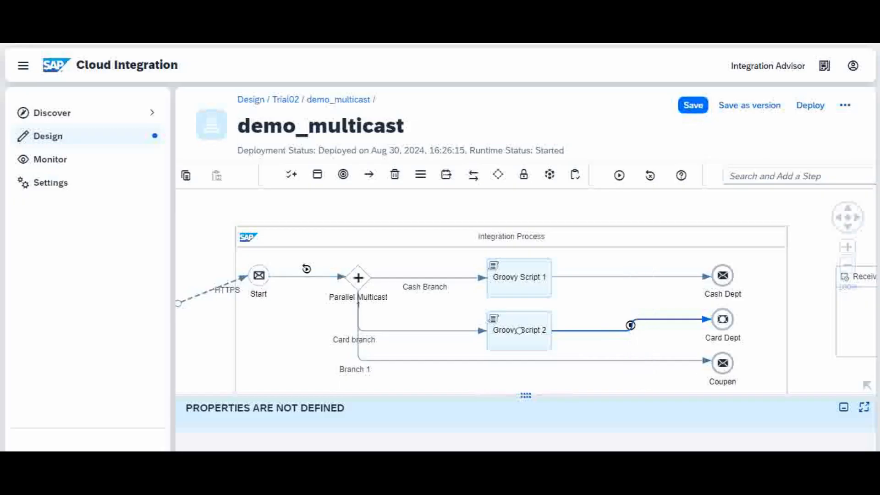
# - Copy the whole ShoppingLog JSON from the Notepad file and use it as the body content of the simulation input
pyautogui.click(457, 436)
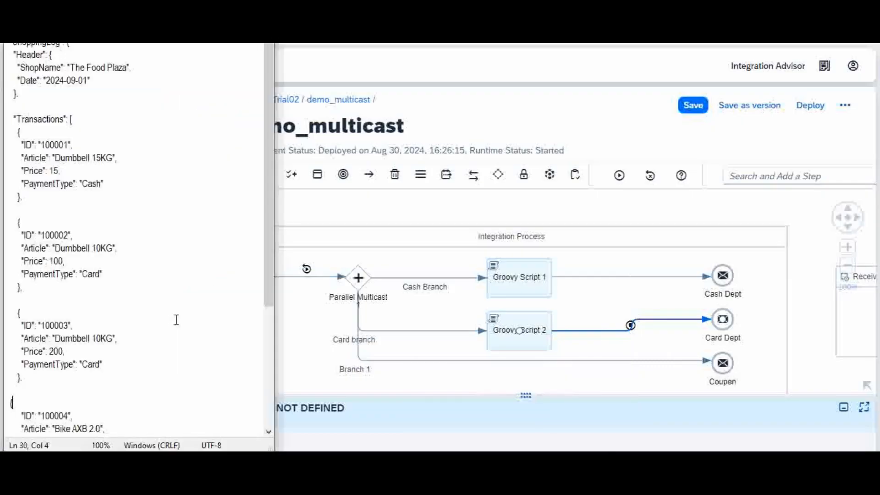
pyautogui.hotkey('ctrl', 'a')
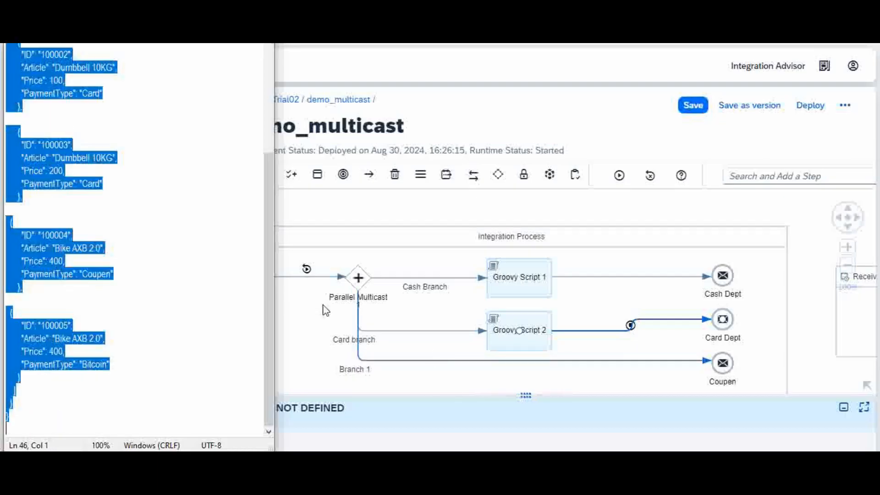
pyautogui.click(308, 273)
pyautogui.click(306, 270)
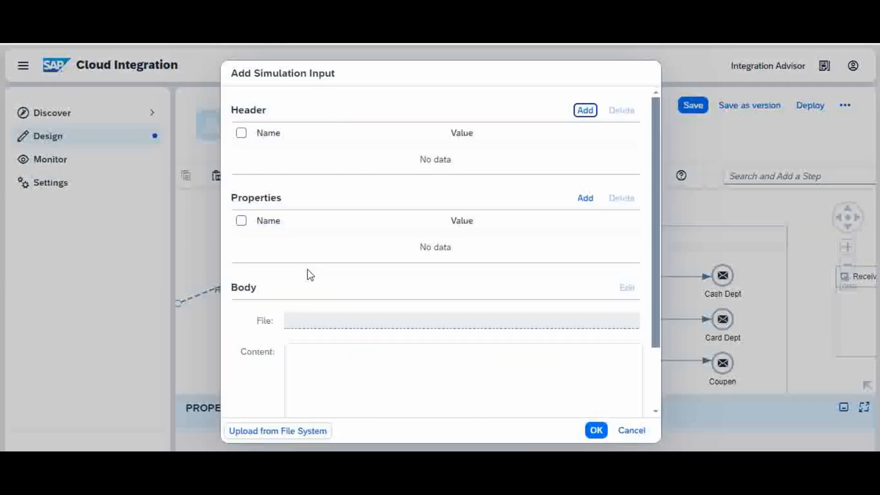
pyautogui.click(331, 354)
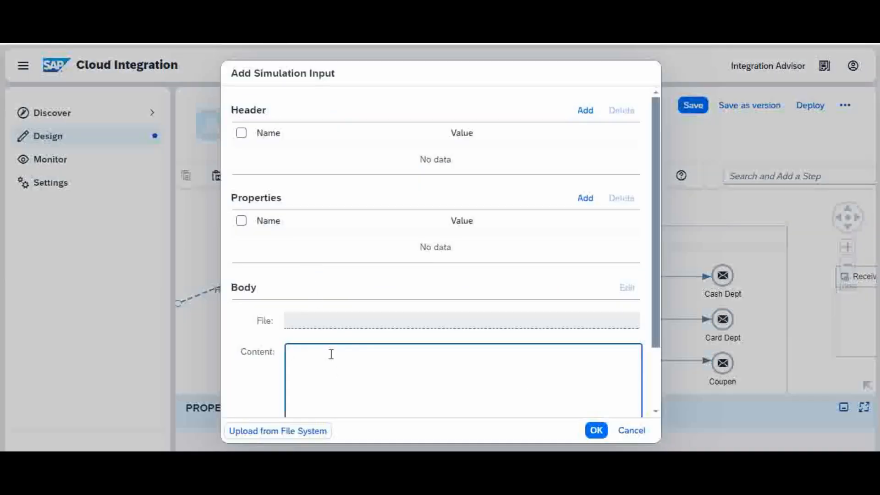
pyautogui.hotkey('ctrl', 'v')
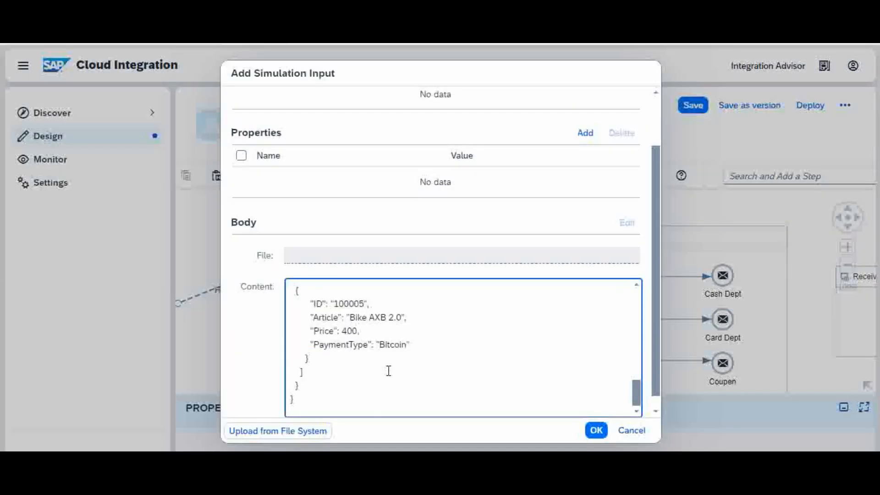
pyautogui.click(596, 431)
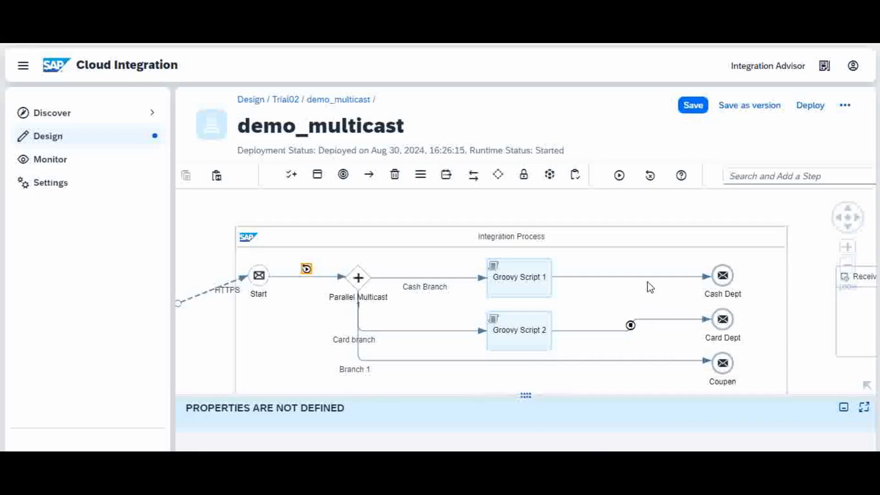
# - Run the simulation and check the error details of the message between Start and Parallel Multicast
pyautogui.click(620, 176)
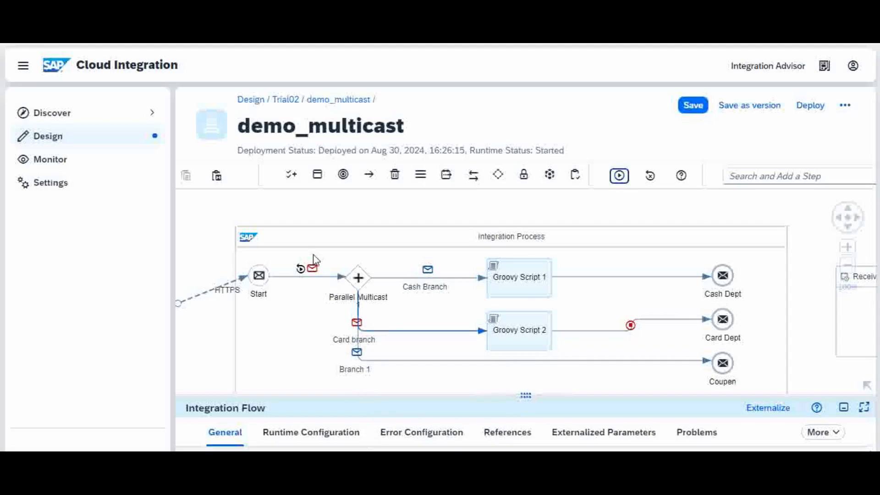
pyautogui.click(312, 268)
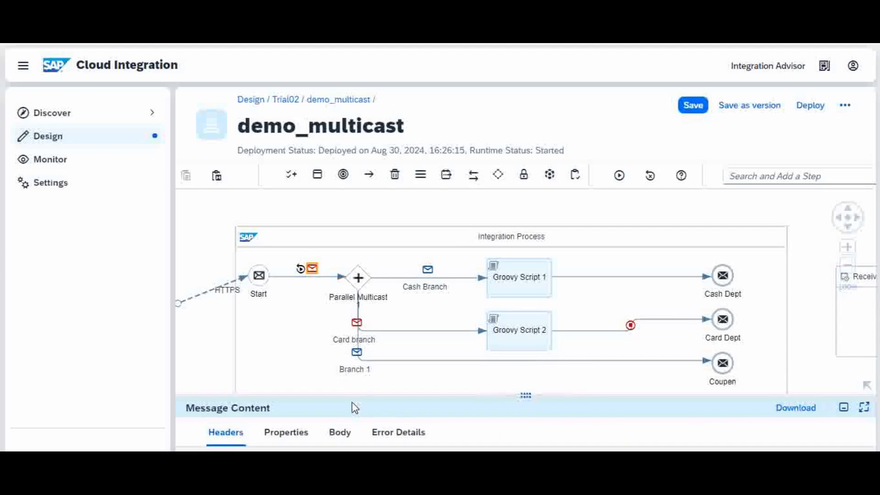
pyautogui.moveTo(359, 394); pyautogui.dragTo(394, 326)
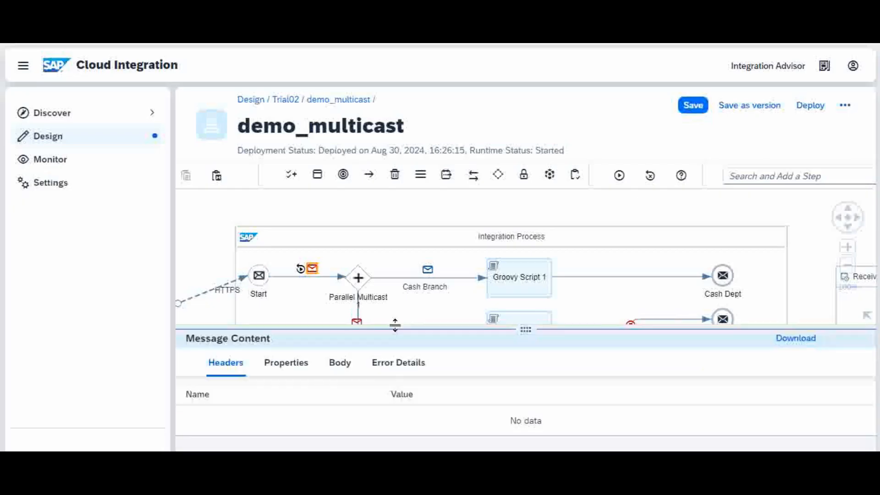
pyautogui.click(402, 364)
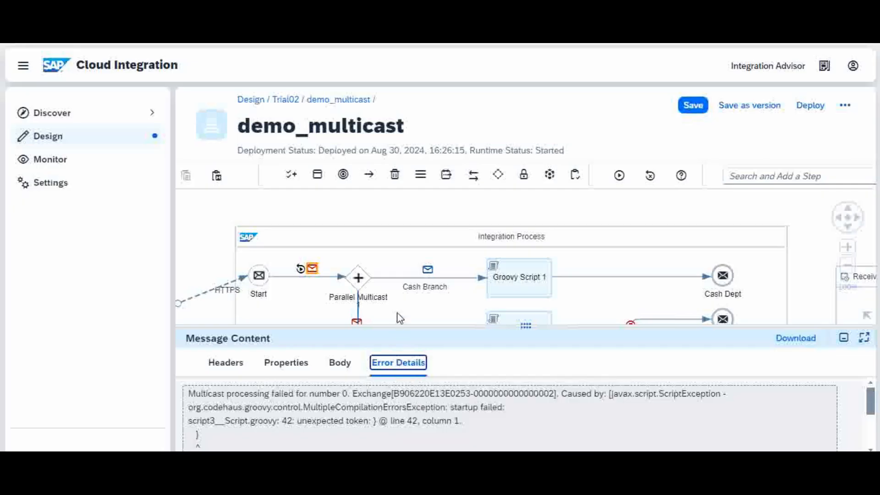
# - Examine the error details of the simulated message on the Card branch
pyautogui.click(357, 320)
pyautogui.click(357, 321)
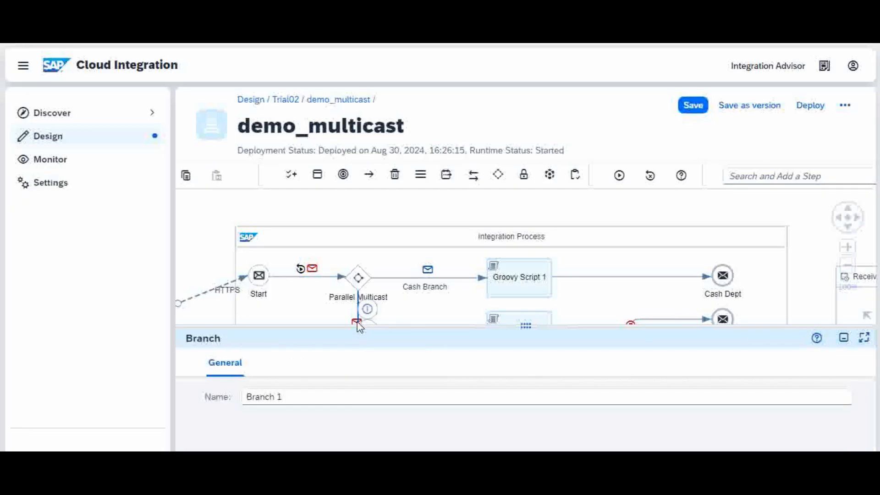
pyautogui.moveTo(336, 328); pyautogui.dragTo(349, 396)
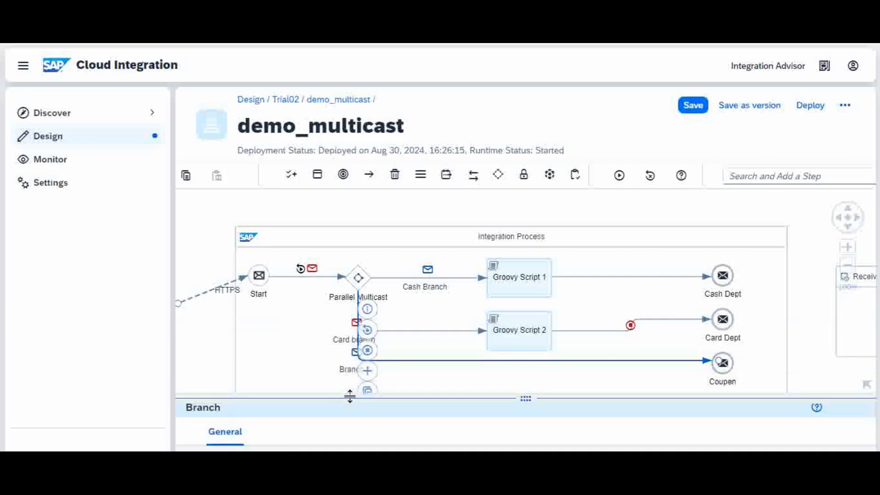
pyautogui.click(357, 322)
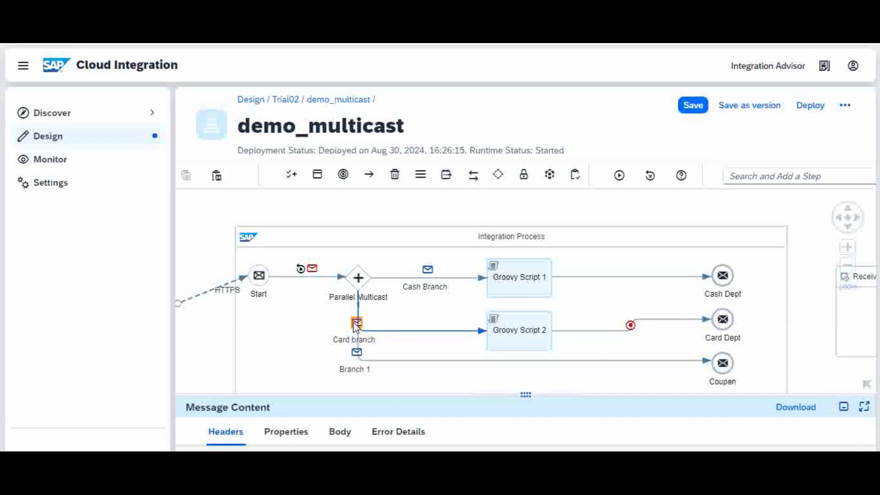
pyautogui.click(392, 431)
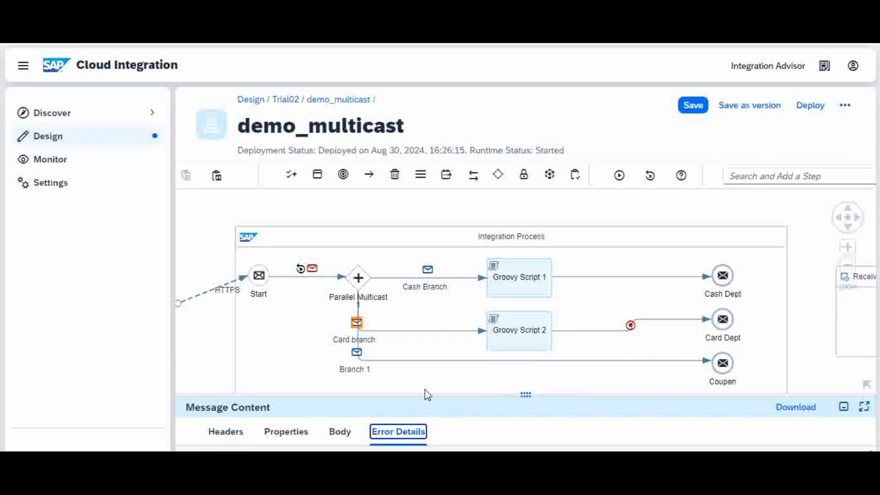
pyautogui.moveTo(427, 394); pyautogui.dragTo(465, 303)
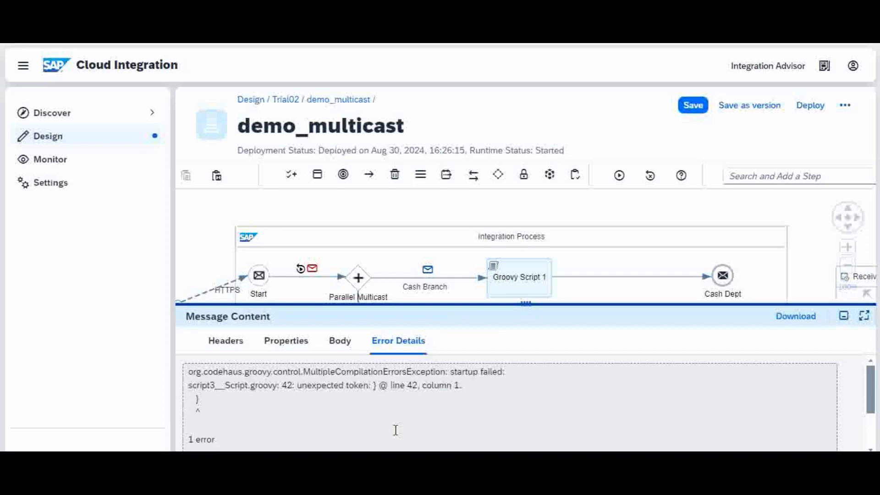
pyautogui.moveTo(587, 305); pyautogui.dragTo(579, 407)
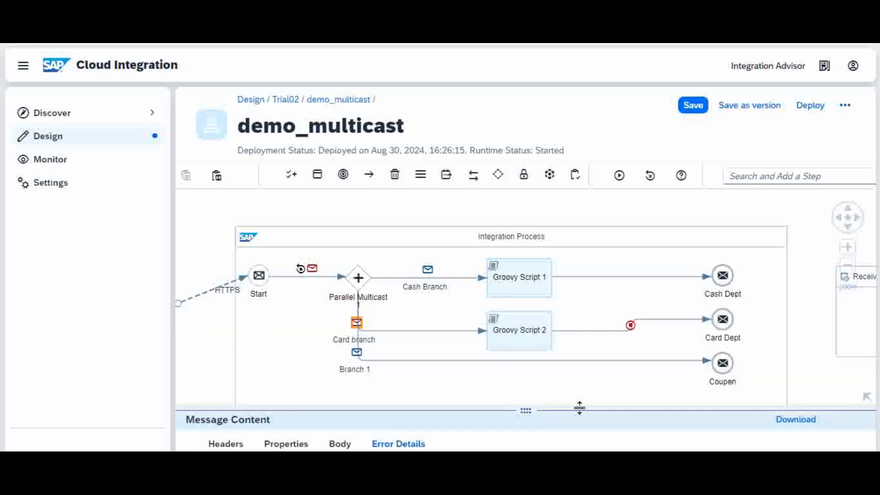
# - Open the script file script3.groovy used by Groovy Script 2
pyautogui.click(524, 342)
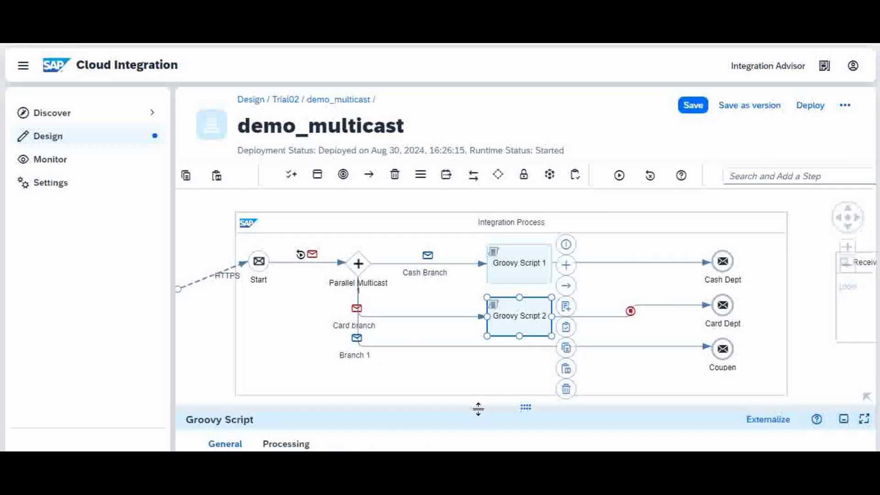
pyautogui.moveTo(478, 409); pyautogui.dragTo(499, 310)
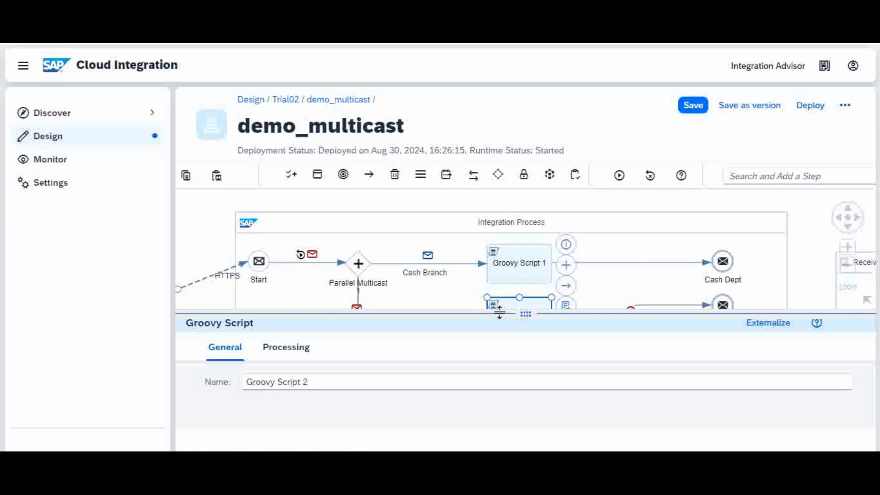
pyautogui.click(287, 350)
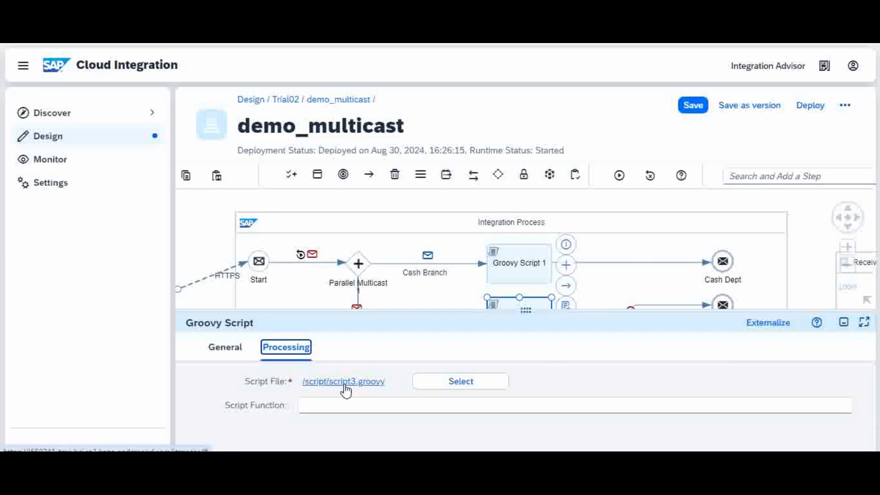
pyautogui.click(344, 386)
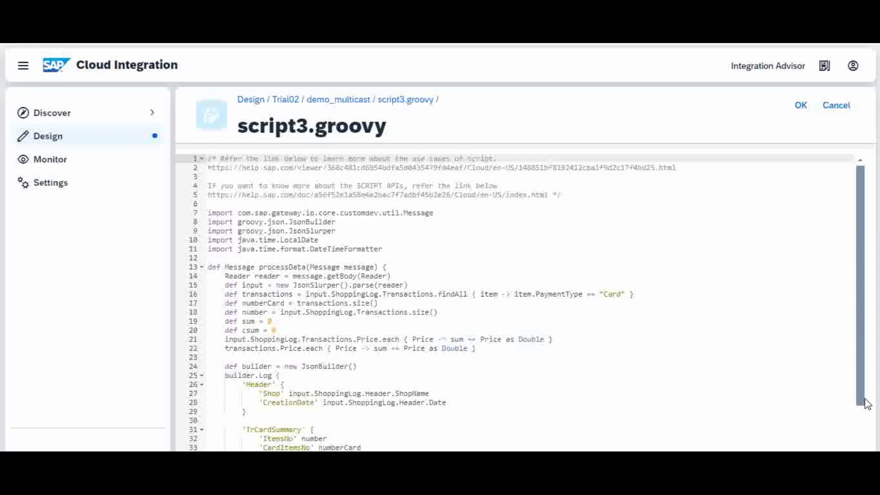
# - Review the code of script3.groovy, checking the closing braces at its end against the processData function
pyautogui.scroll(-3, 866, 402)
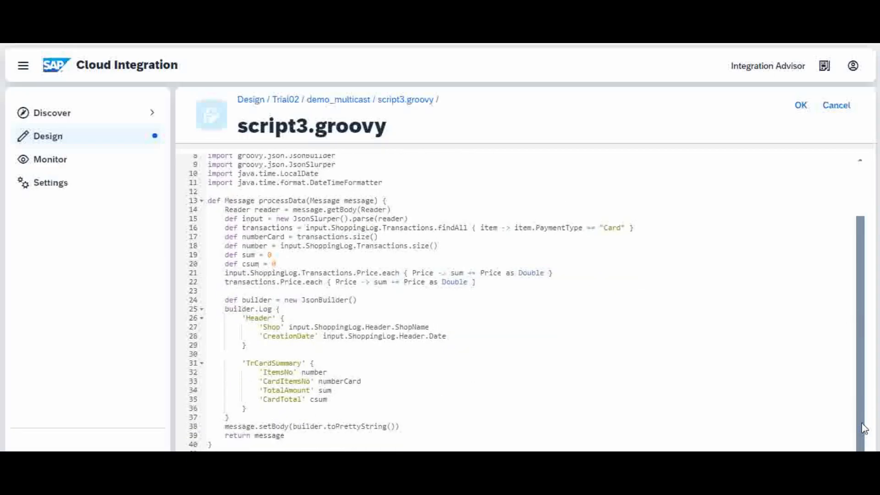
pyautogui.click(602, 432)
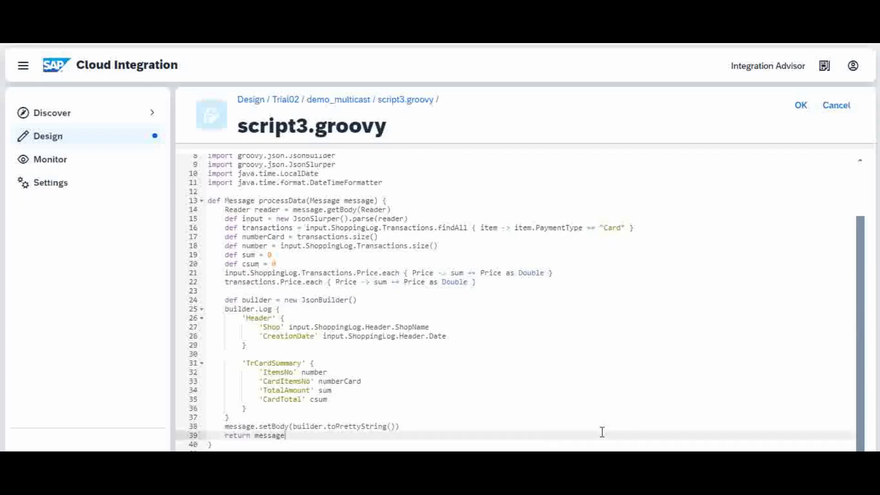
pyautogui.press('Down')
pyautogui.press('Down')
pyautogui.press('Down')
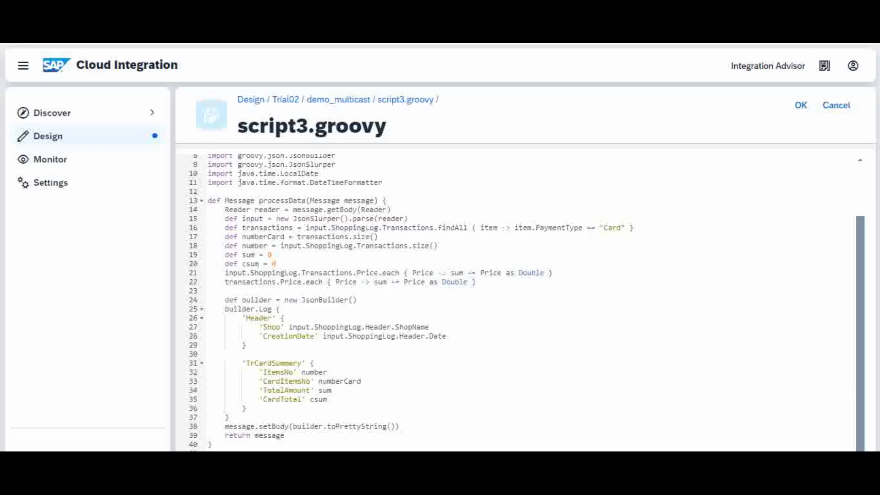
pyautogui.click(419, 445)
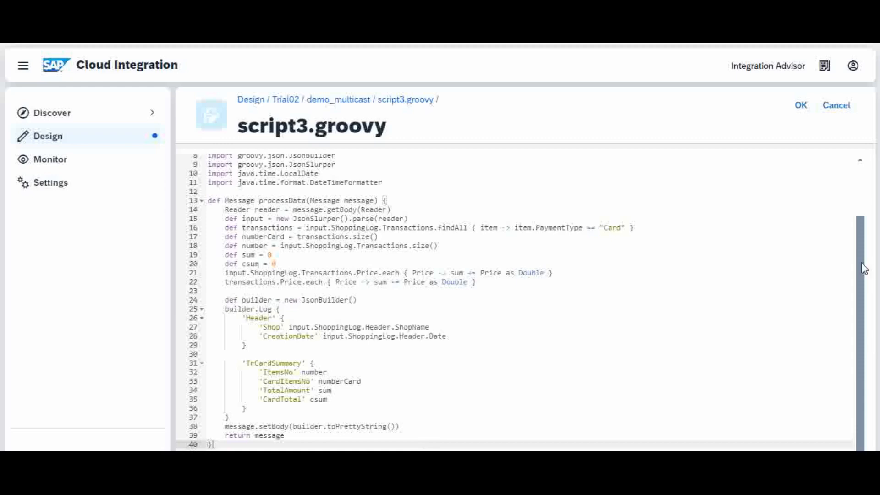
pyautogui.scroll(3, 866, 196)
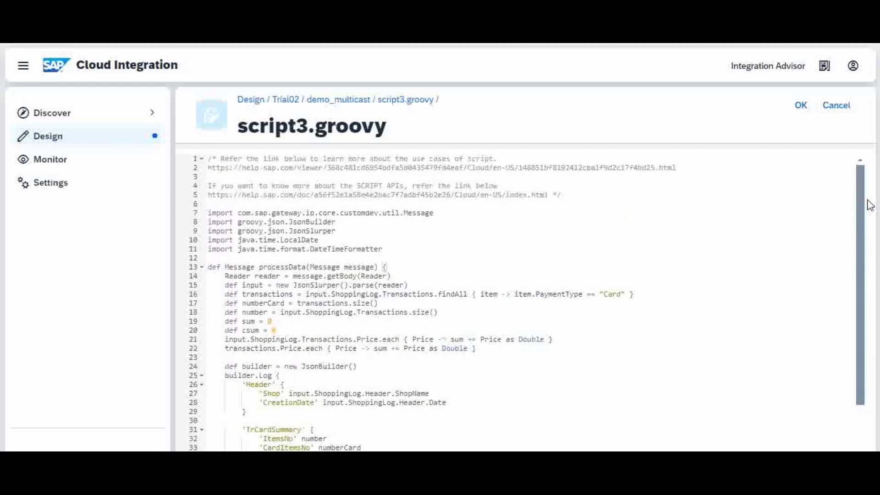
pyautogui.scroll(-3, 866, 202)
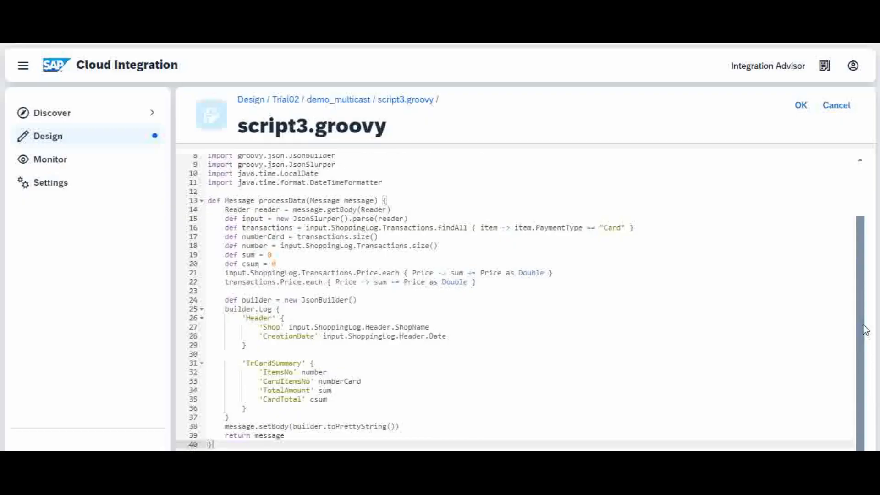
# - Delete all the code in script3.groovy
pyautogui.click(537, 368)
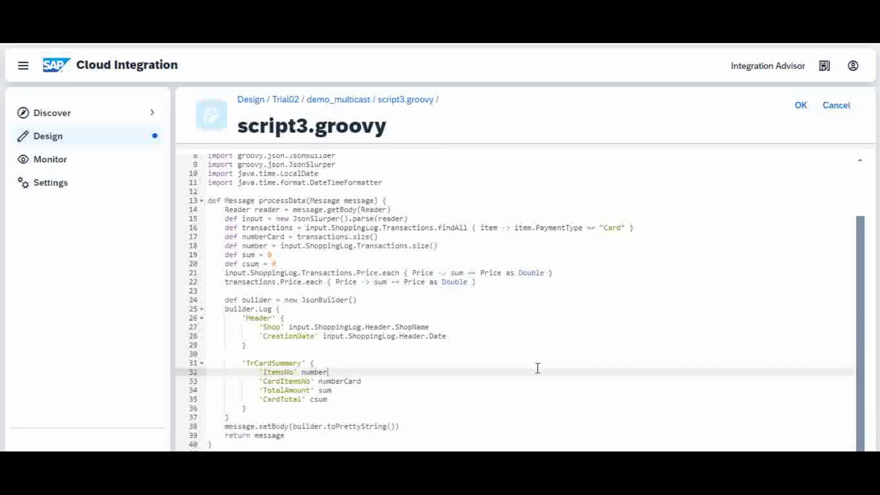
pyautogui.hotkey('ctrl', 'a')
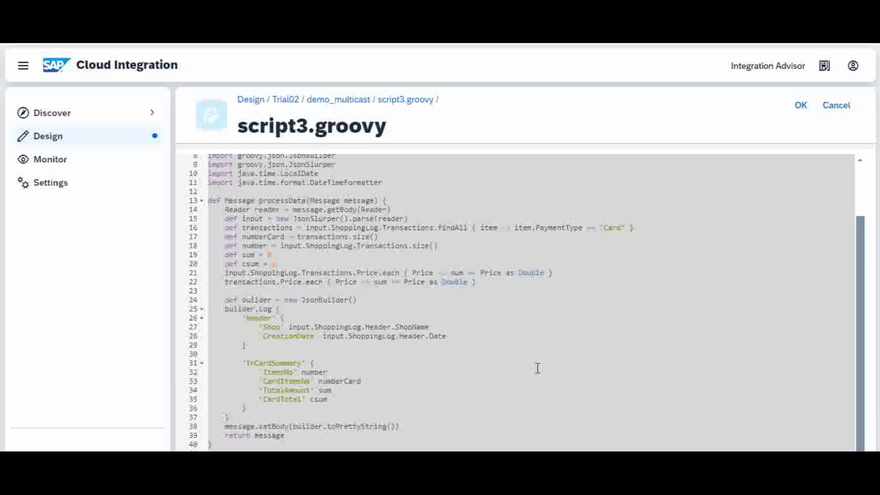
pyautogui.press('BackSpace')
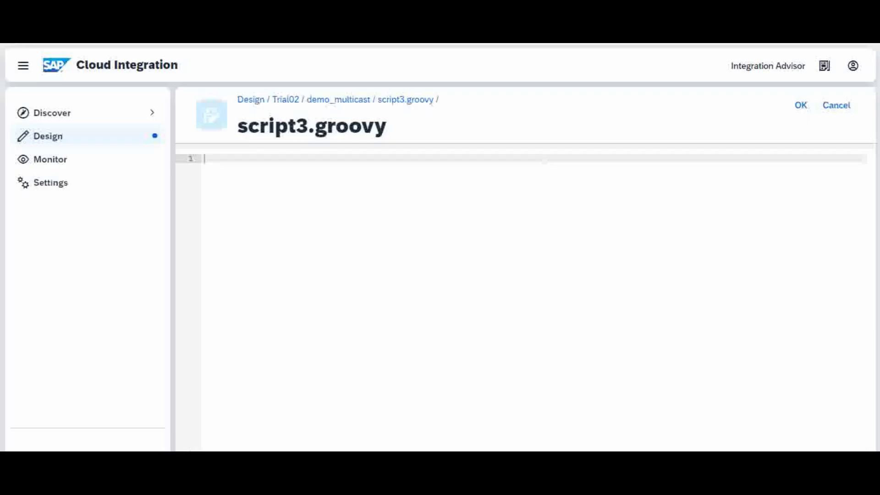
# - Switch to the Notepad file with the Card payment example Groovy script and copy its entire code through the final closing brace
pyautogui.moveTo(517, 451)
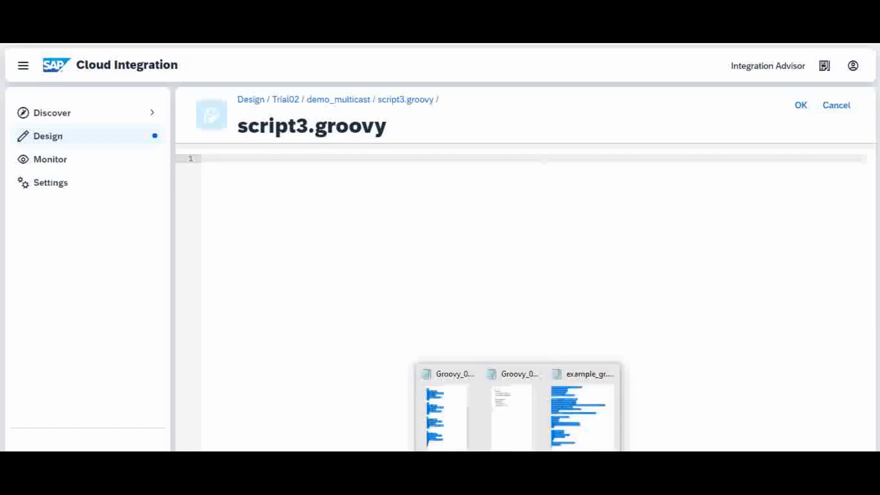
pyautogui.click(599, 446)
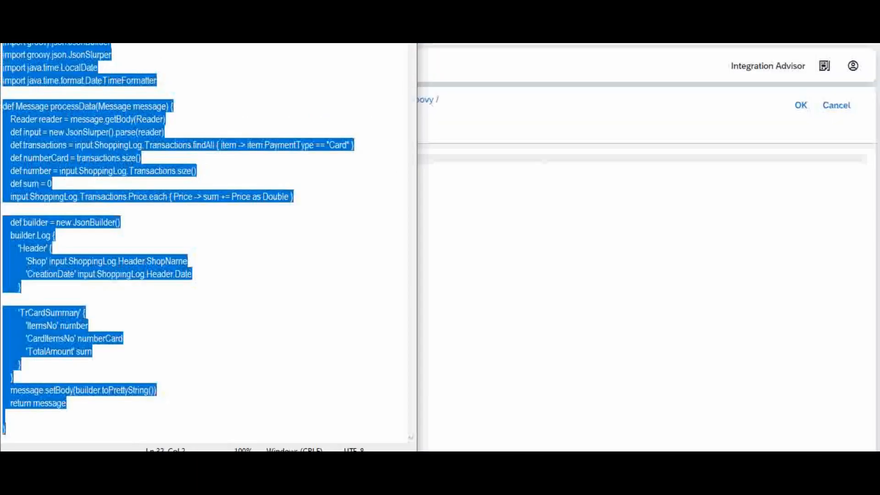
pyautogui.click(361, 76)
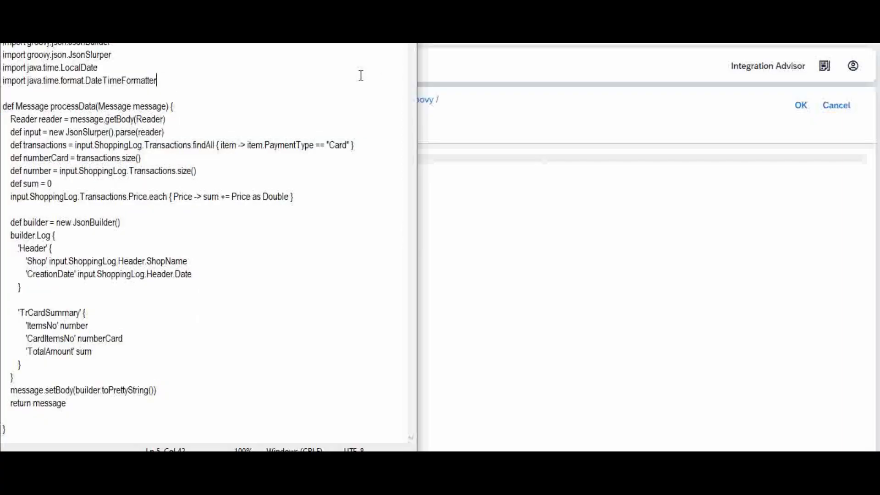
pyautogui.hotkey('ctrl', 'a')
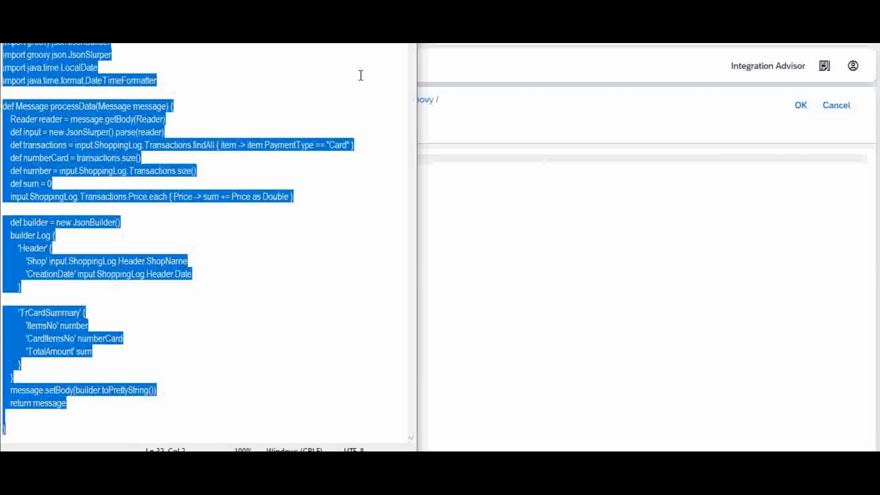
pyautogui.click(114, 420)
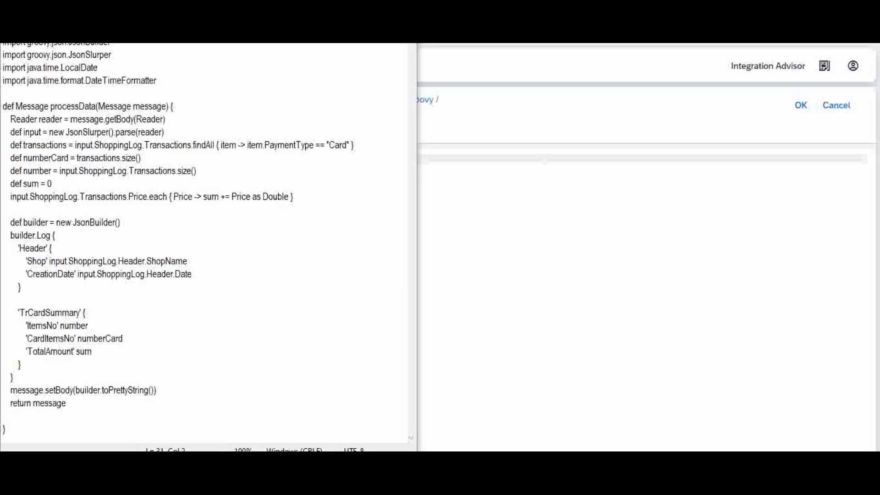
# - Return to Cloud Integration, paste the copied Card script into the empty script3.groovy, accept it and save the demo_multicast flow
pyautogui.hotkey('alt', 'Tab')
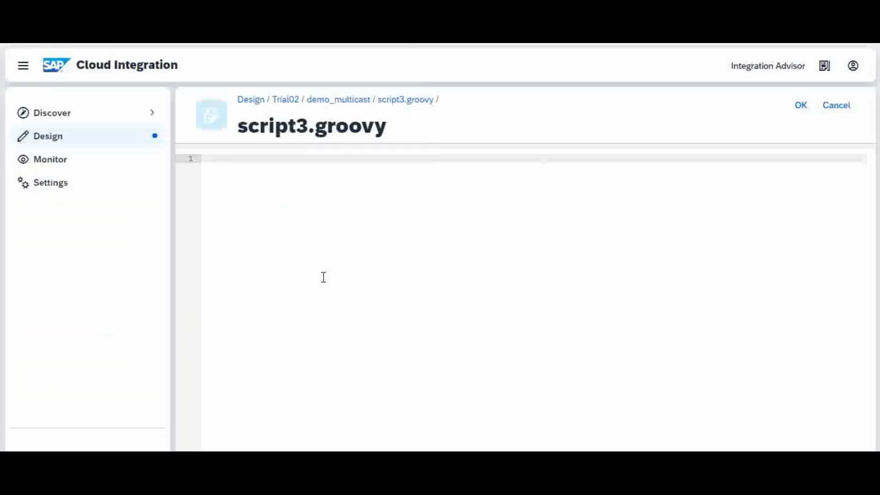
pyautogui.write('import com.sap.gateway.ip.core.customdev.util.Message import groovy.json.JsonBuilder import groovy.json.JsonSlurper import java.time.LocalDate import java.time.format.DateTimeFormatter  def Message processData(Message message) {     Reader reader = message.getBody(Reader)     def input = new JsonSlurper().parse(reader)     def transactions = input.ShoppingLog.Transactions.findAll { item -> item.PaymentType == "Card" }     def numberCard = transactions.size()     def number = input.ShoppingLog.Transactions.size()     def sum = 0     input.ShoppingLog.Transactions.Price.each { Price -> sum += Price as Double }      def builder = new JsonBuilder()     builder.Log {         \'Header\' {             \'Shop\' input.ShoppingLog.Header.ShopName             \'CreationDate\' input.ShoppingLog.Header.Date         }          \'TrCardSummary\' {             \'ItemsNo\' number             \'CardItemsNo\' numberCard             \'TotalAmount\' sum         }     }     message.setBody(builder.toPrettyString())     return message  }')
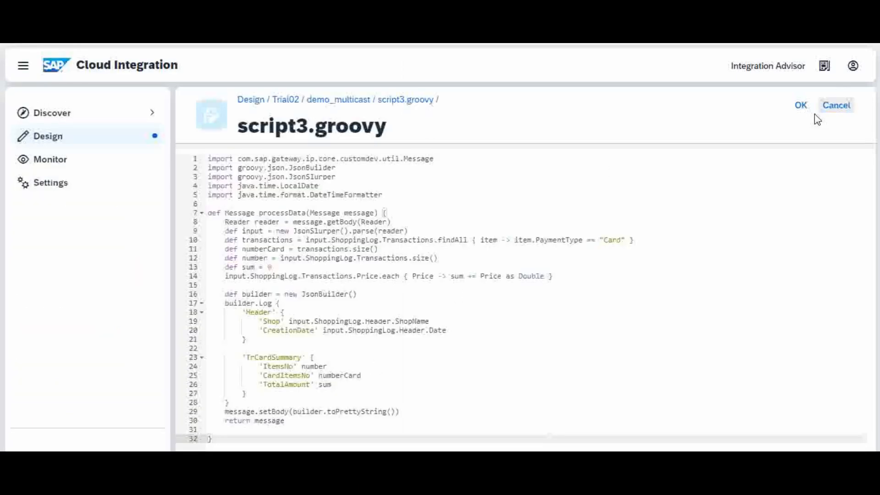
pyautogui.click(801, 106)
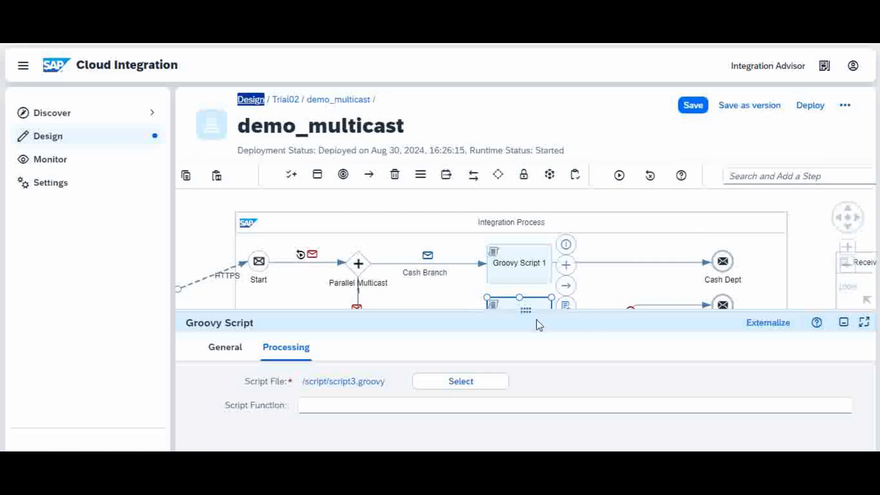
pyautogui.click(548, 310)
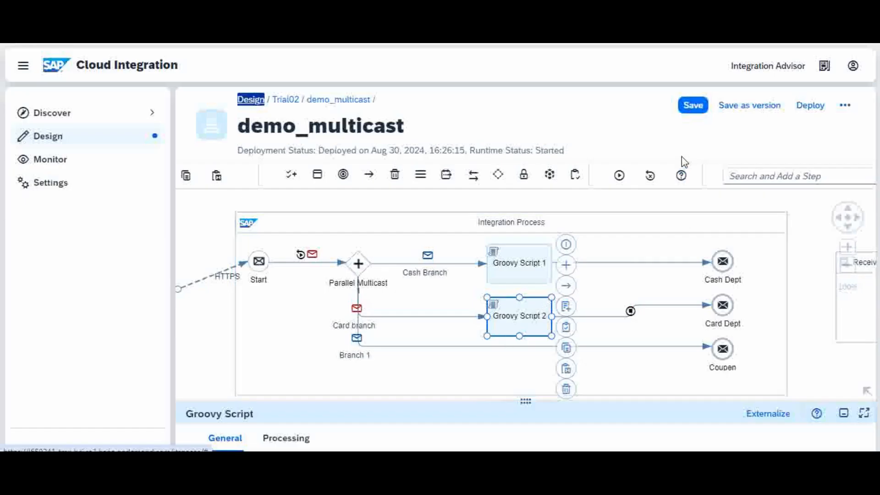
pyautogui.click(694, 107)
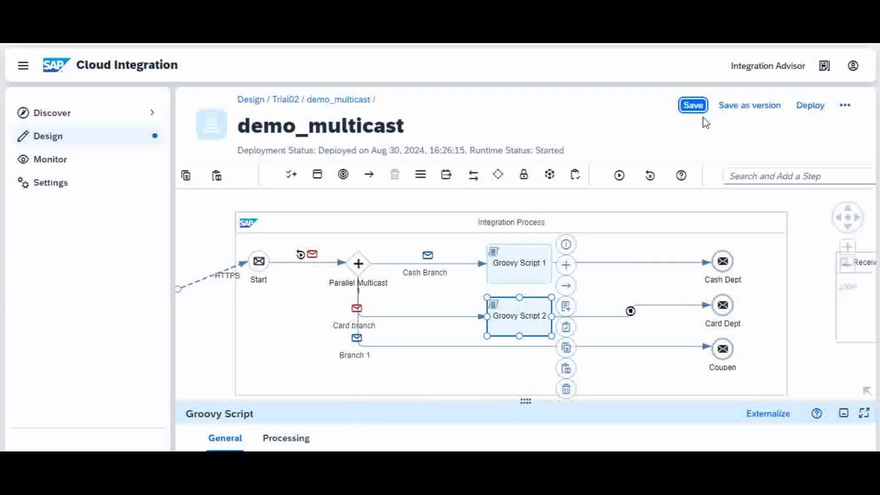
# - Confirm the existing ShoppingLog simulation input after the Start event and run the simulation of the flow
pyautogui.click(308, 259)
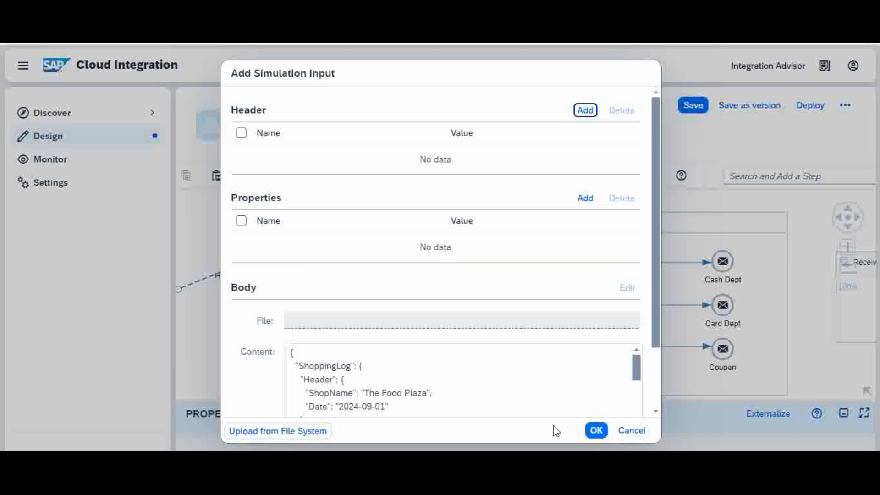
pyautogui.click(596, 430)
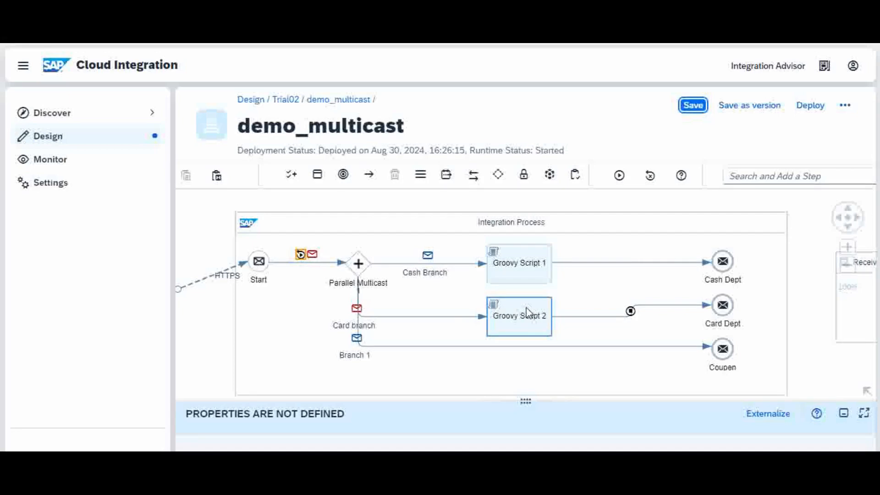
pyautogui.click(489, 390)
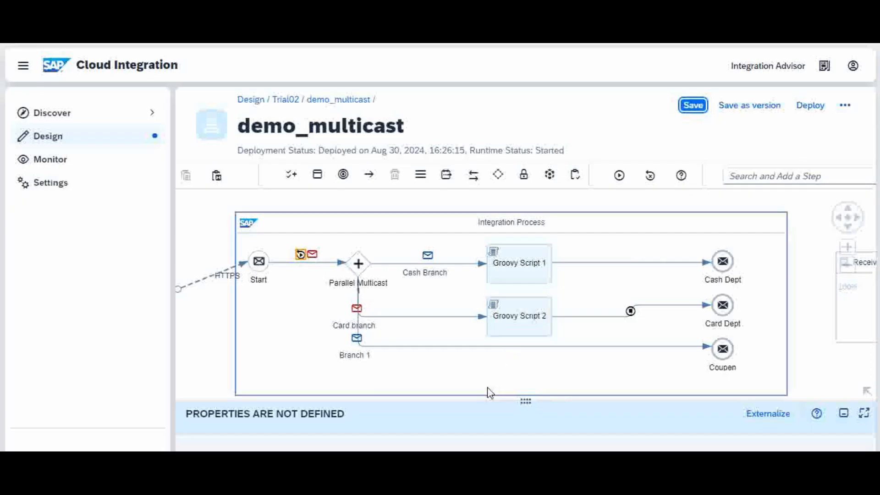
pyautogui.click(619, 175)
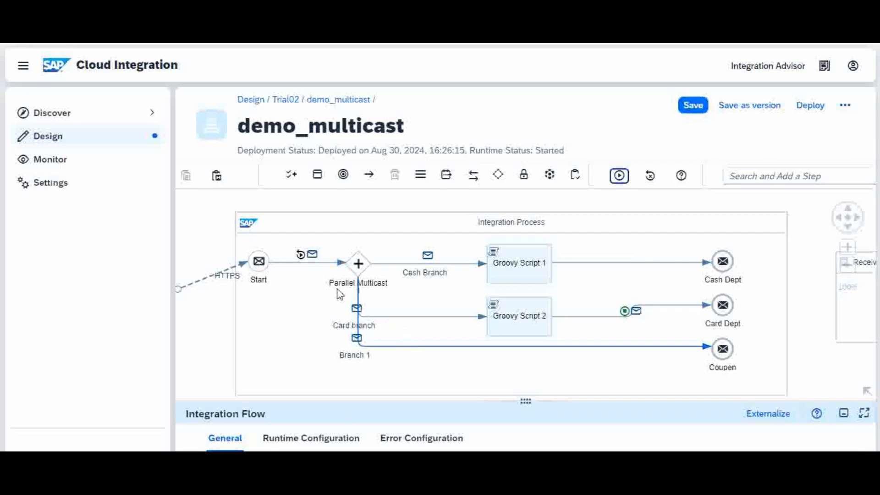
# - View the body of the simulated message between Start and Parallel Multicast
pyautogui.click(313, 254)
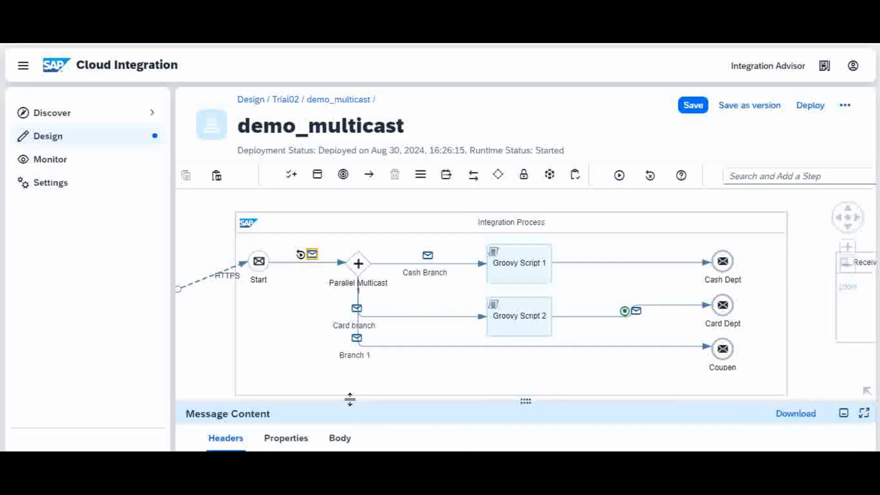
pyautogui.moveTo(350, 400); pyautogui.dragTo(355, 235)
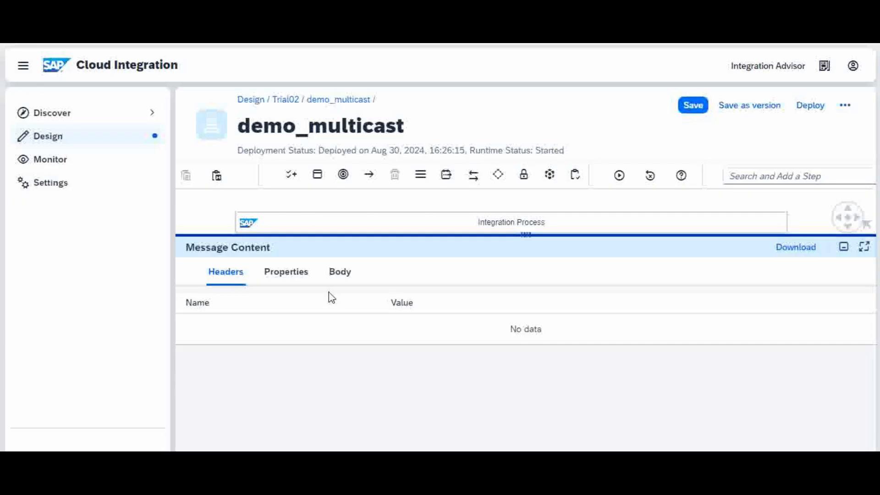
pyautogui.click(338, 272)
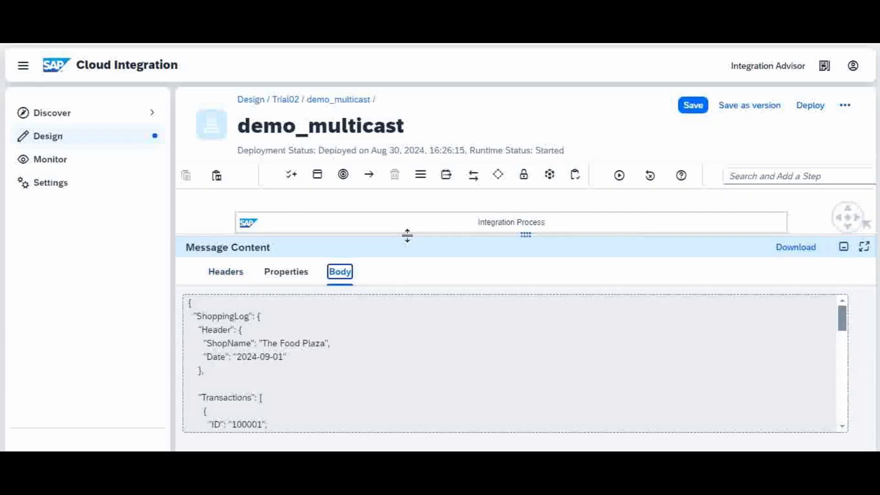
pyautogui.moveTo(407, 236); pyautogui.dragTo(420, 362)
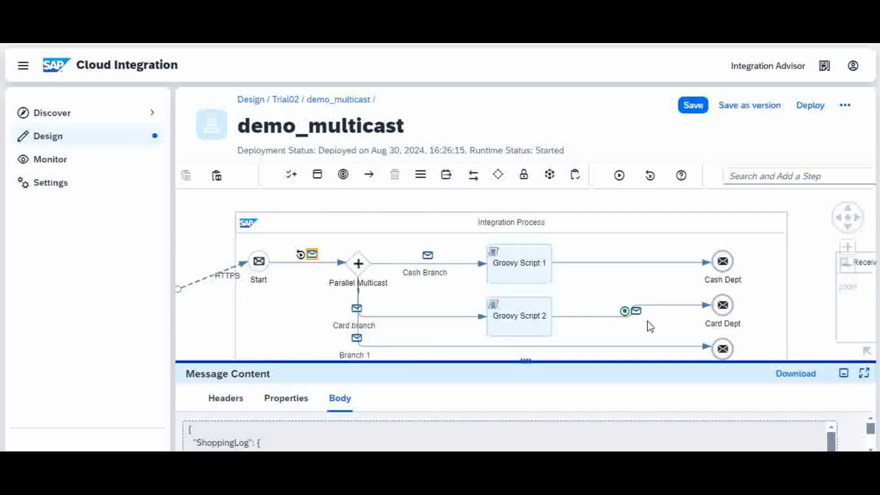
# - Examine the body of the simulated message after Groovy Script 2 for the Card transaction summary
pyautogui.click(636, 311)
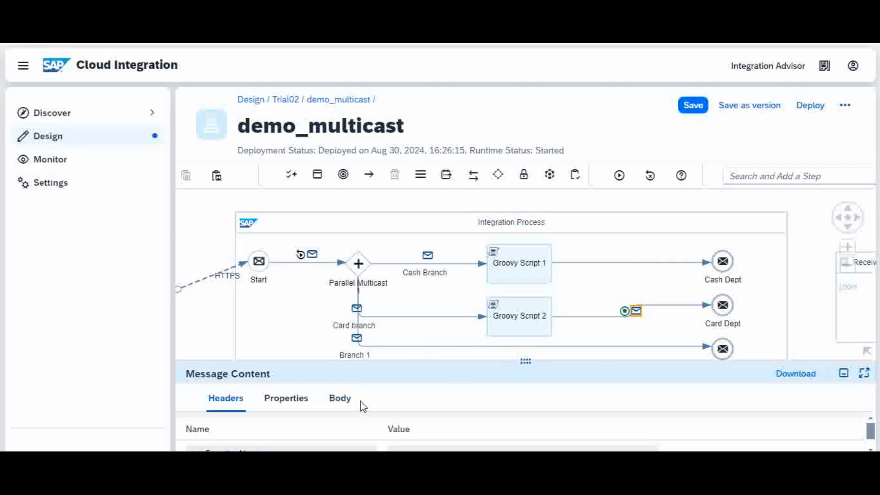
pyautogui.click(340, 397)
pyautogui.moveTo(374, 361); pyautogui.dragTo(417, 263)
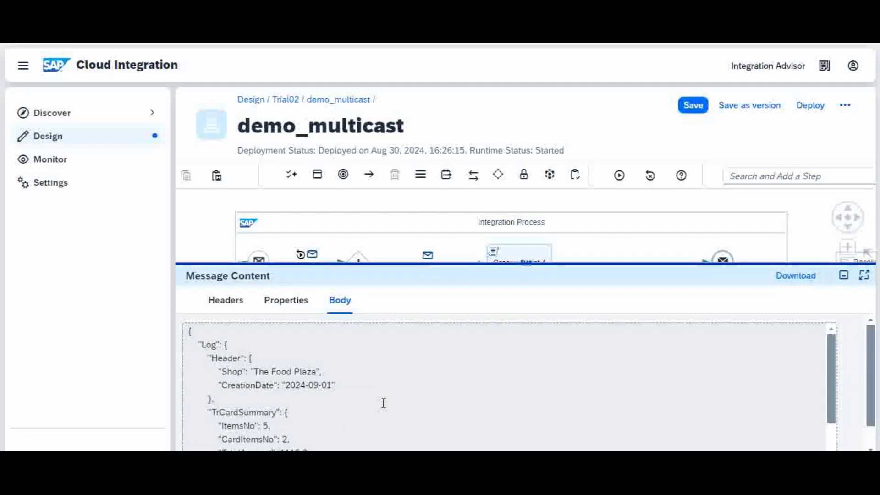
pyautogui.moveTo(588, 263); pyautogui.dragTo(585, 361)
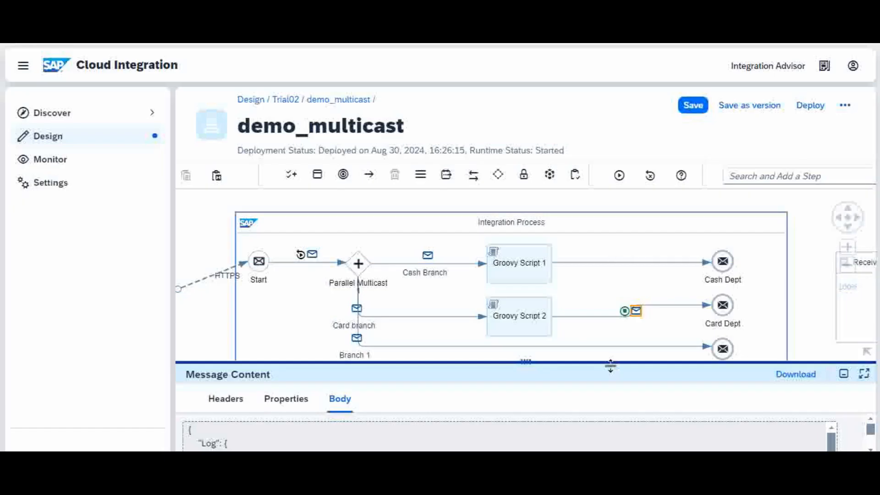
pyautogui.moveTo(612, 360); pyautogui.dragTo(617, 387)
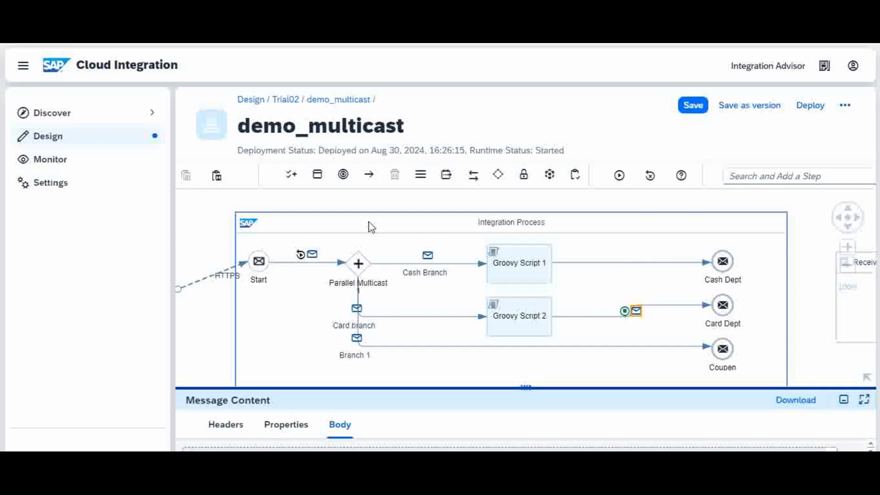
pyautogui.click(345, 288)
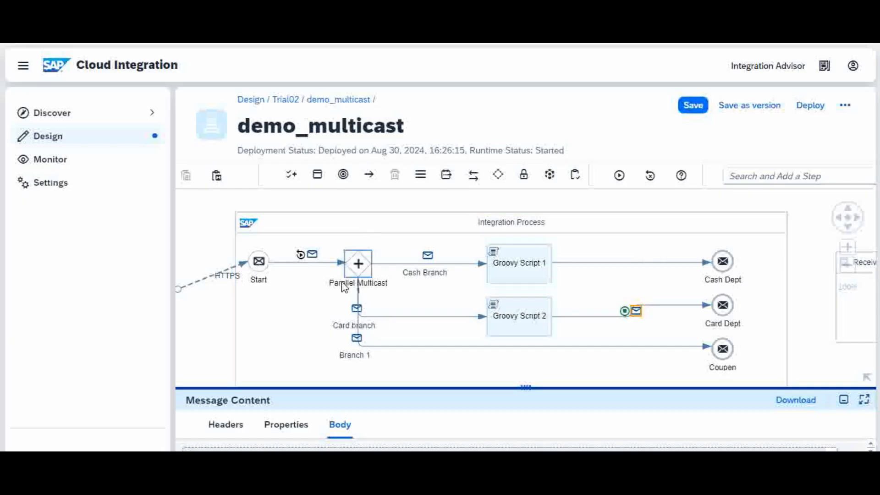
pyautogui.click(313, 279)
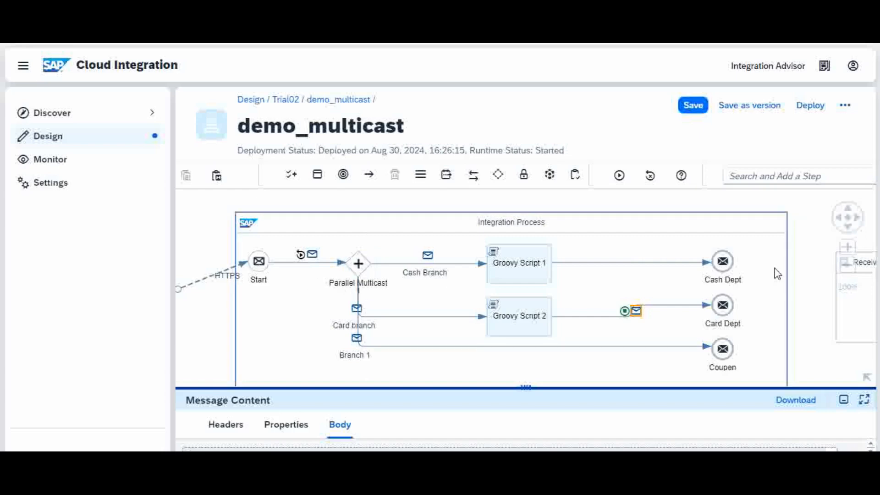
pyautogui.click(525, 281)
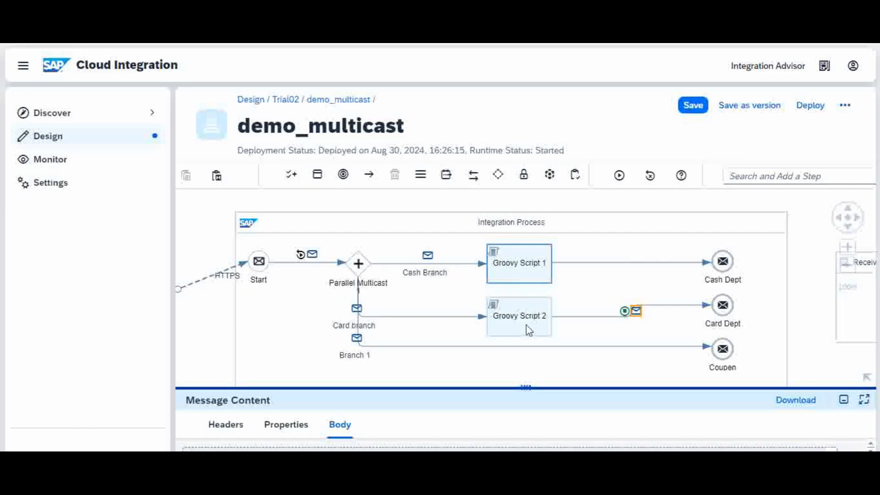
pyautogui.click(558, 265)
pyautogui.click(735, 365)
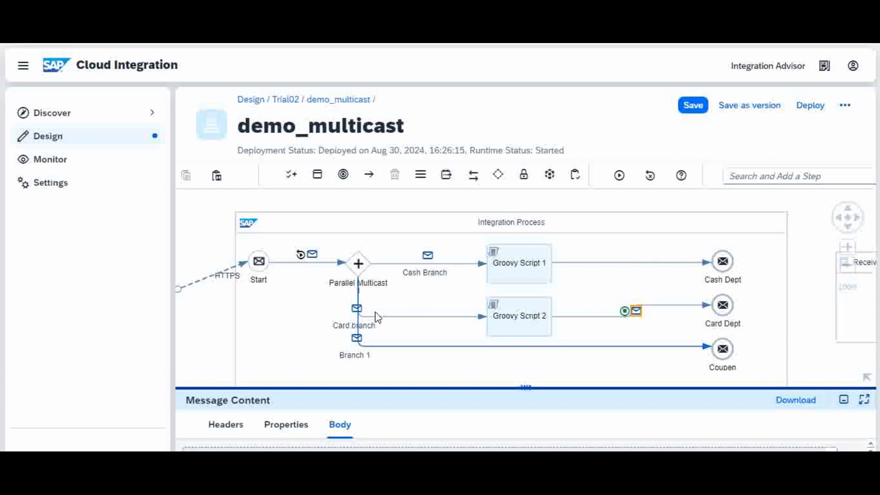
# - Save the demo_multicast integration flow
pyautogui.click(698, 109)
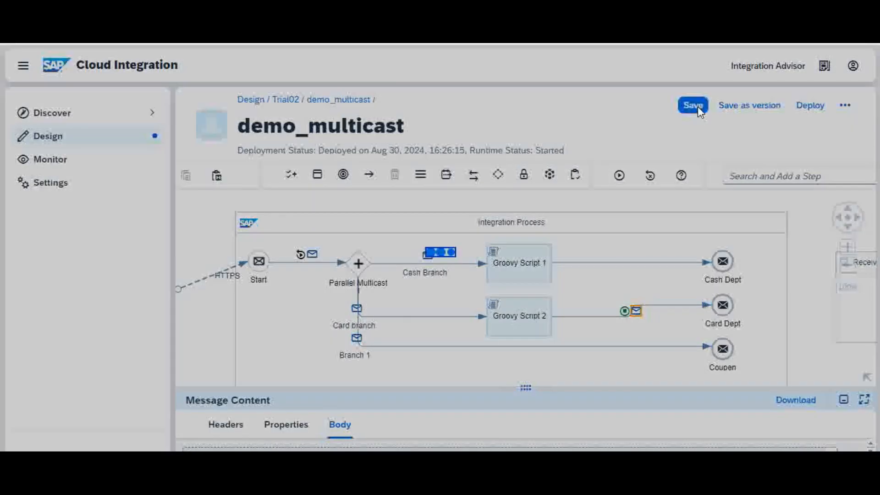